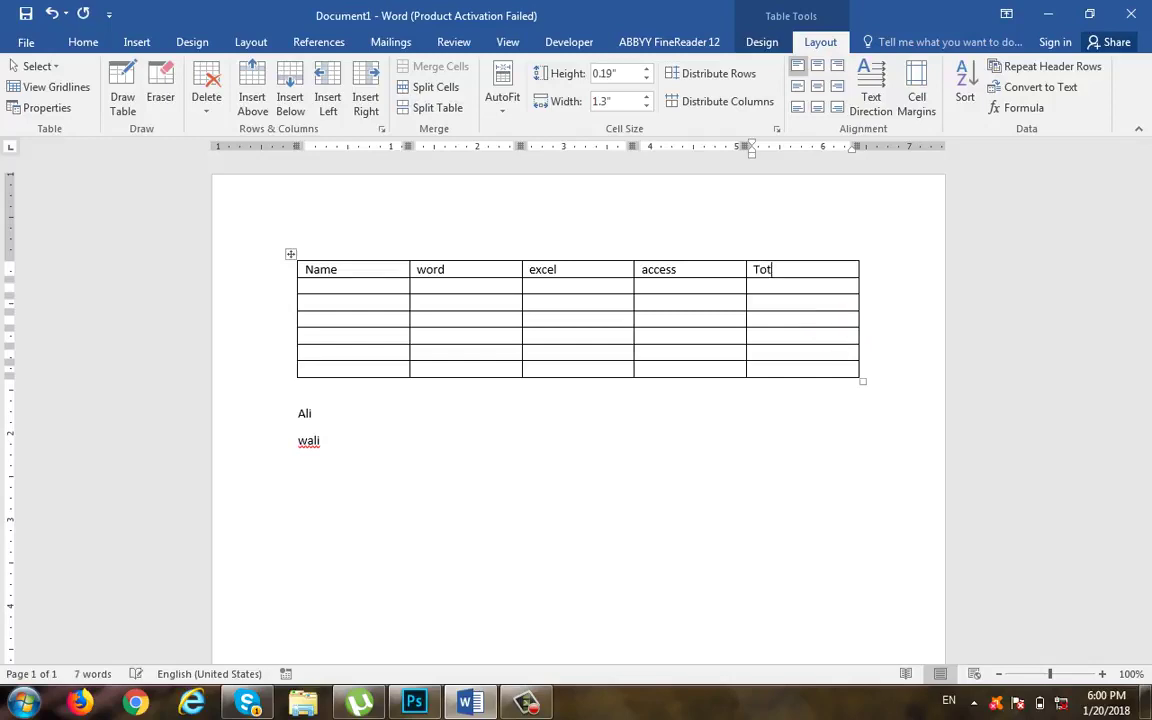
Complete the last column header as Total and enter a person's first name in the first cell below Name.
text(al)
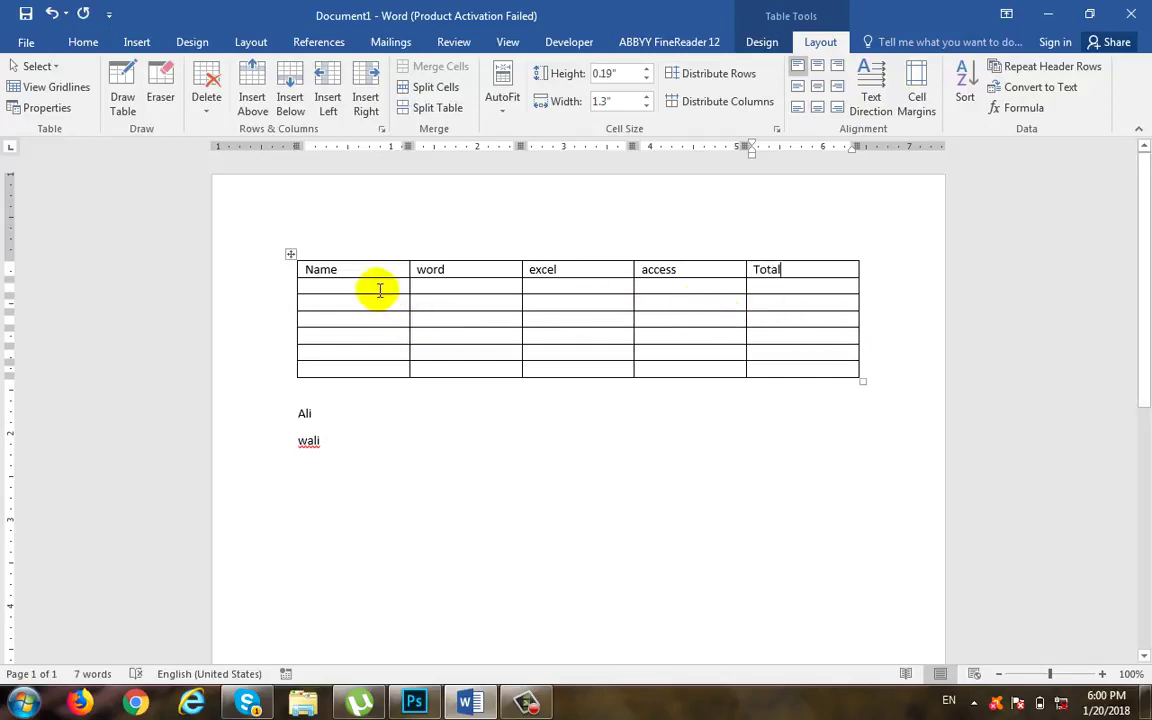
click(376, 289)
text(ali)
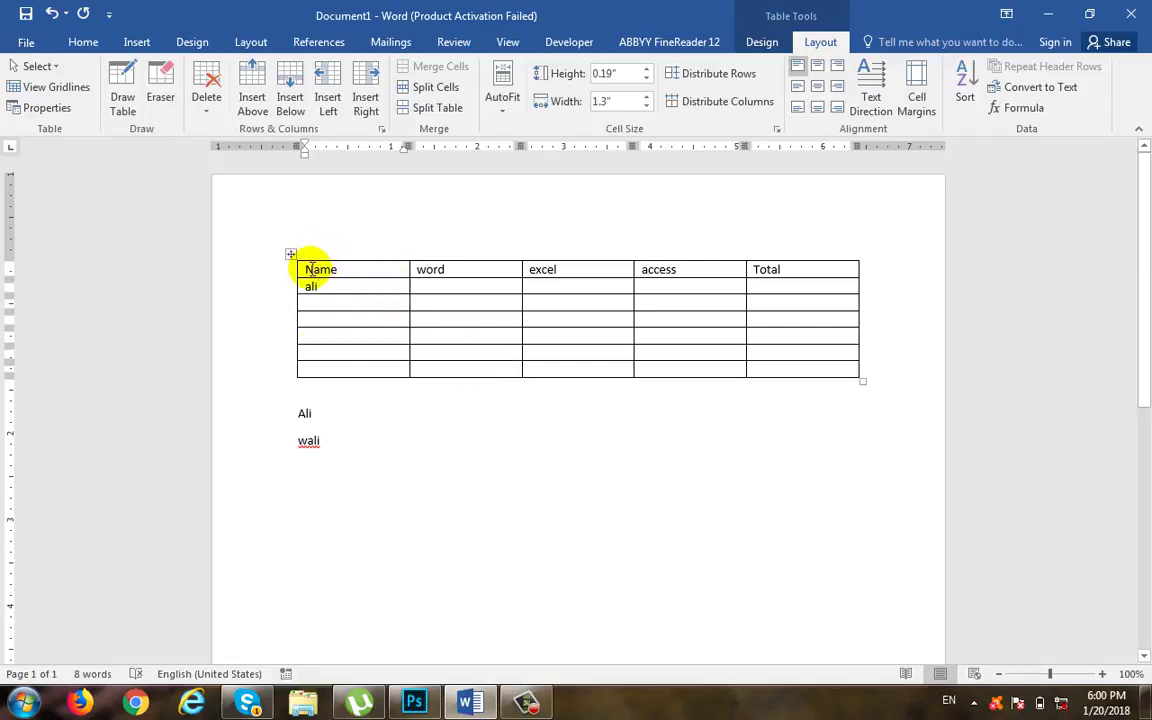
AutoFit the table's columns to their contents.
double_click(330, 269)
click(341, 272)
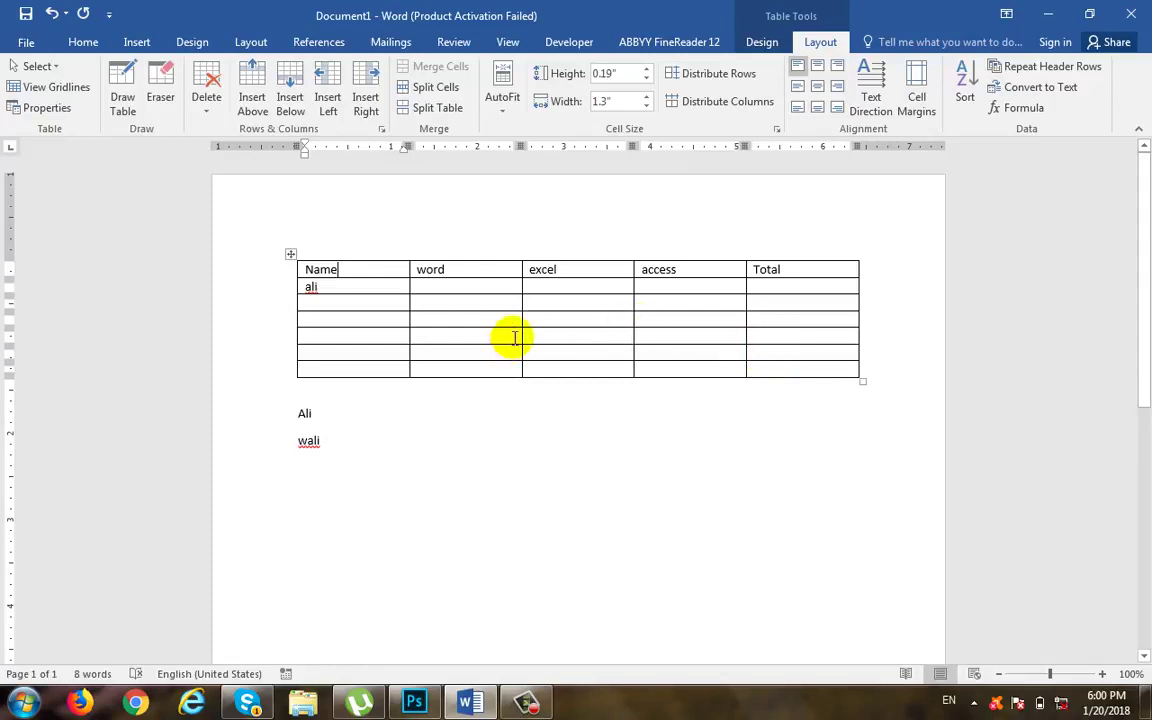
click(505, 112)
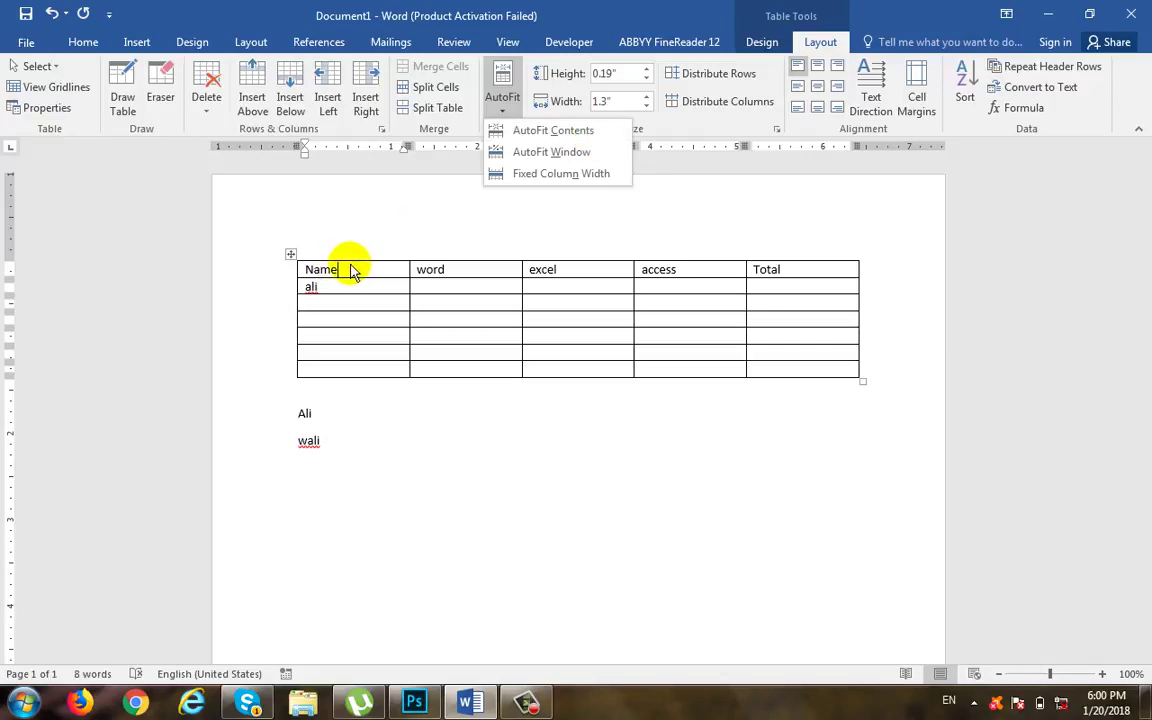
click(572, 132)
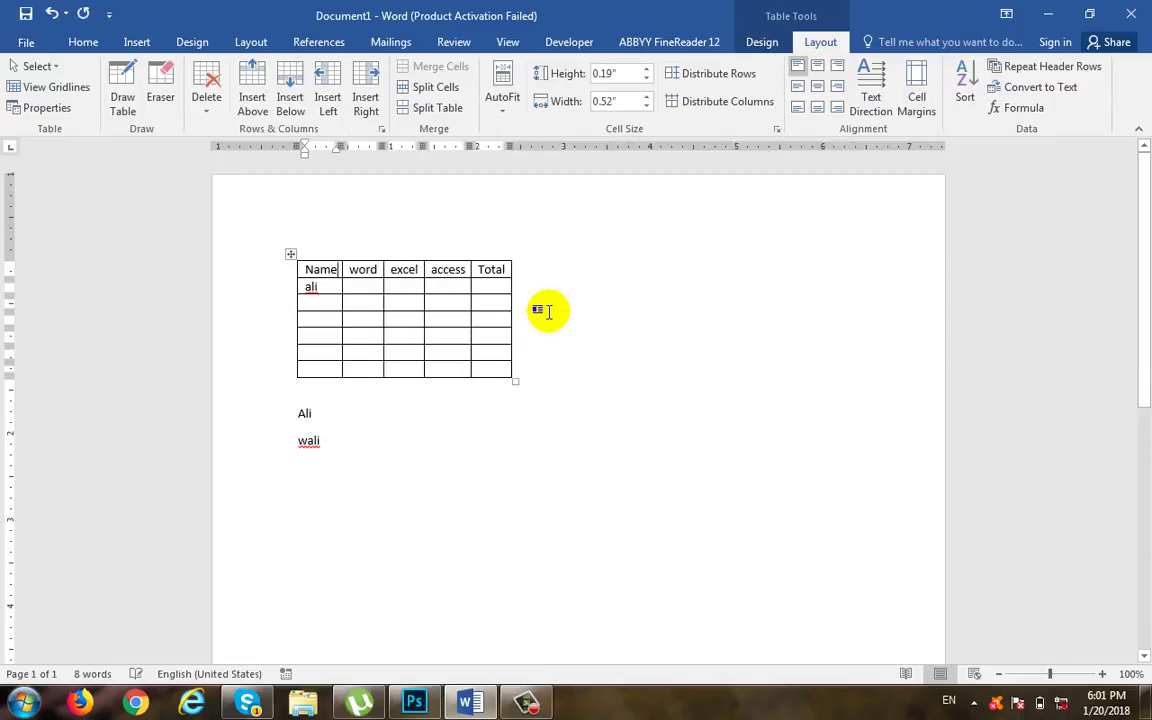
AutoFit the table to the window so it spans the full text width of the page.
click(510, 118)
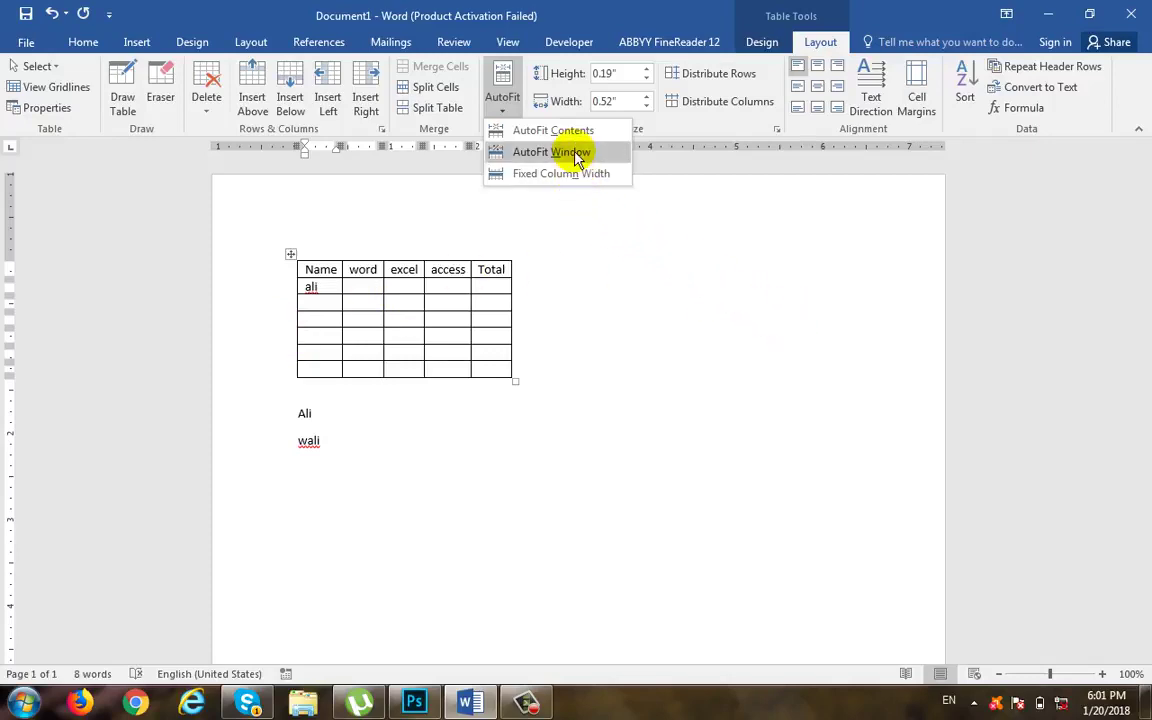
click(560, 151)
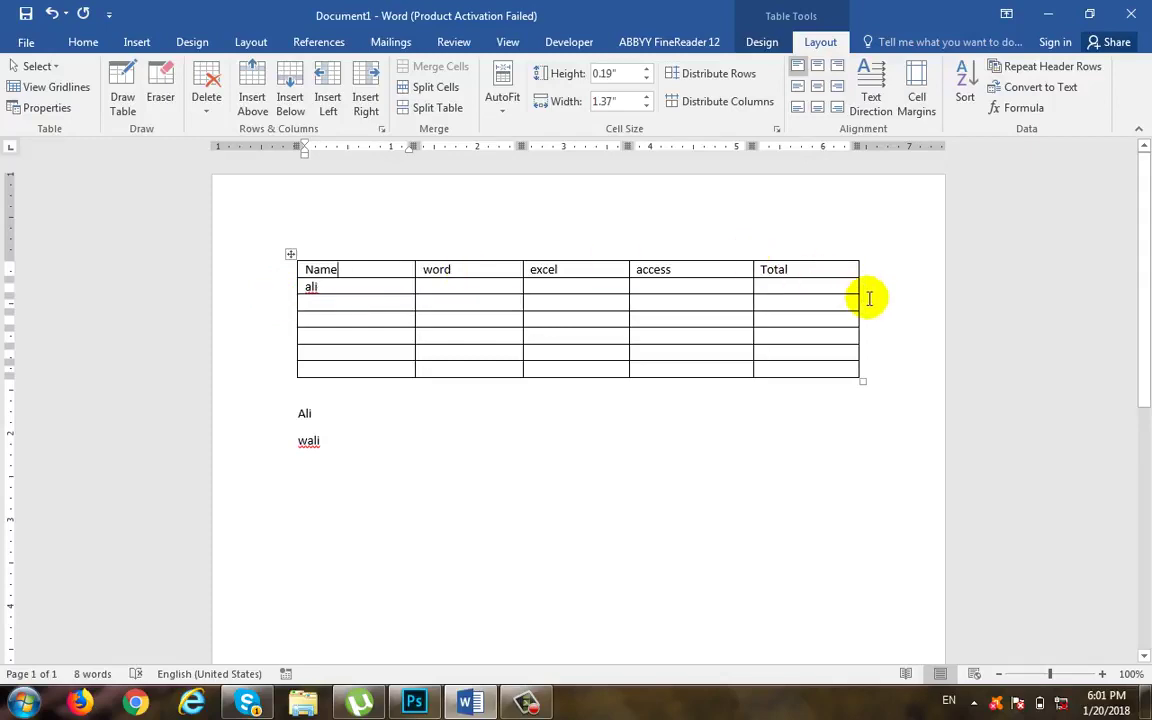
click(502, 104)
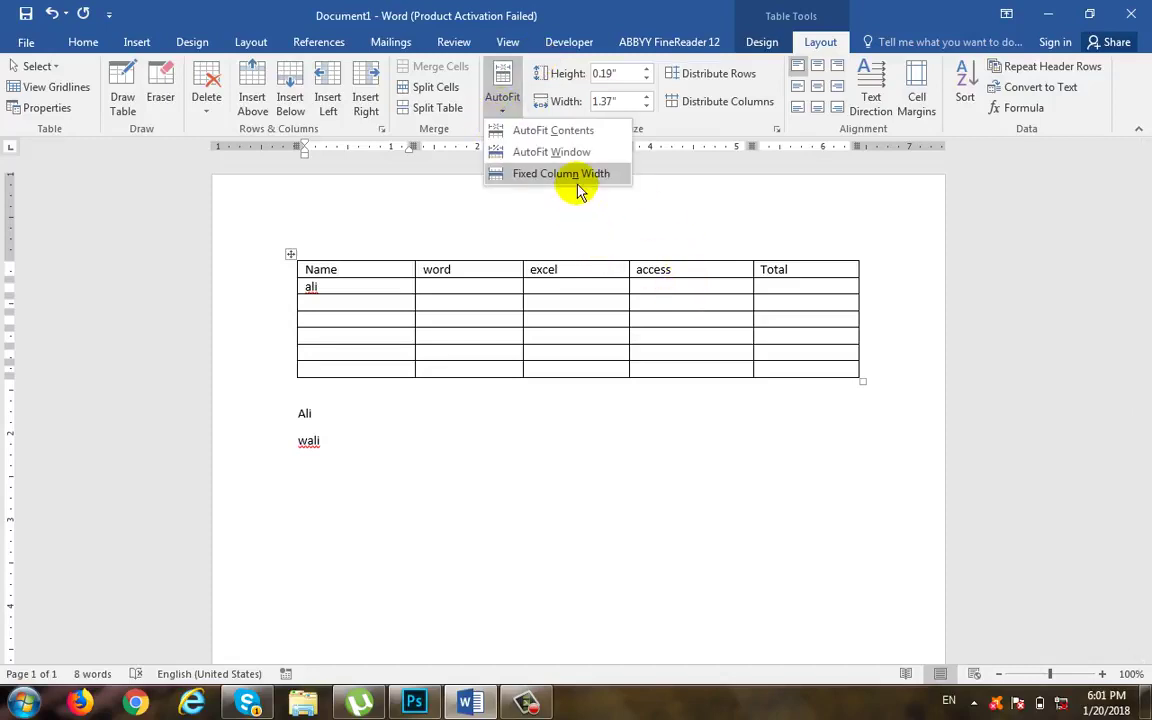
key(Escape)
Replace the text in the first cell below Name with a capitalized first name and long filler text ending in a run of k letters.
double_click(378, 291)
text(Ali alskss)
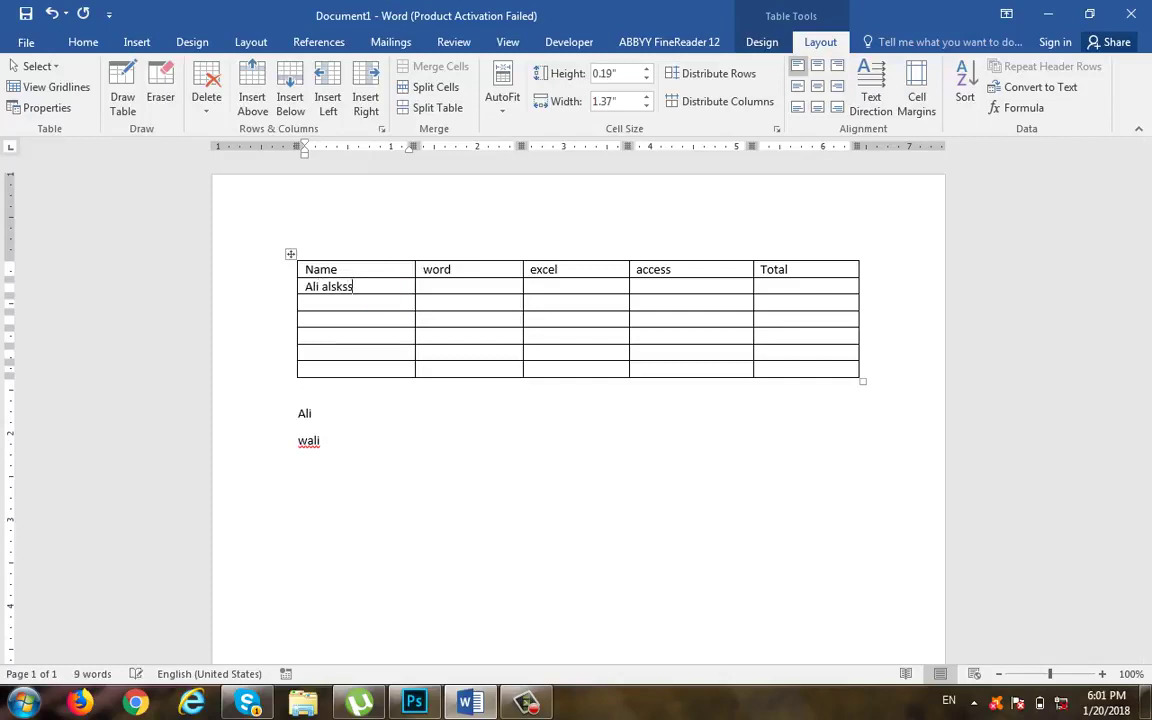
text(  s s s)
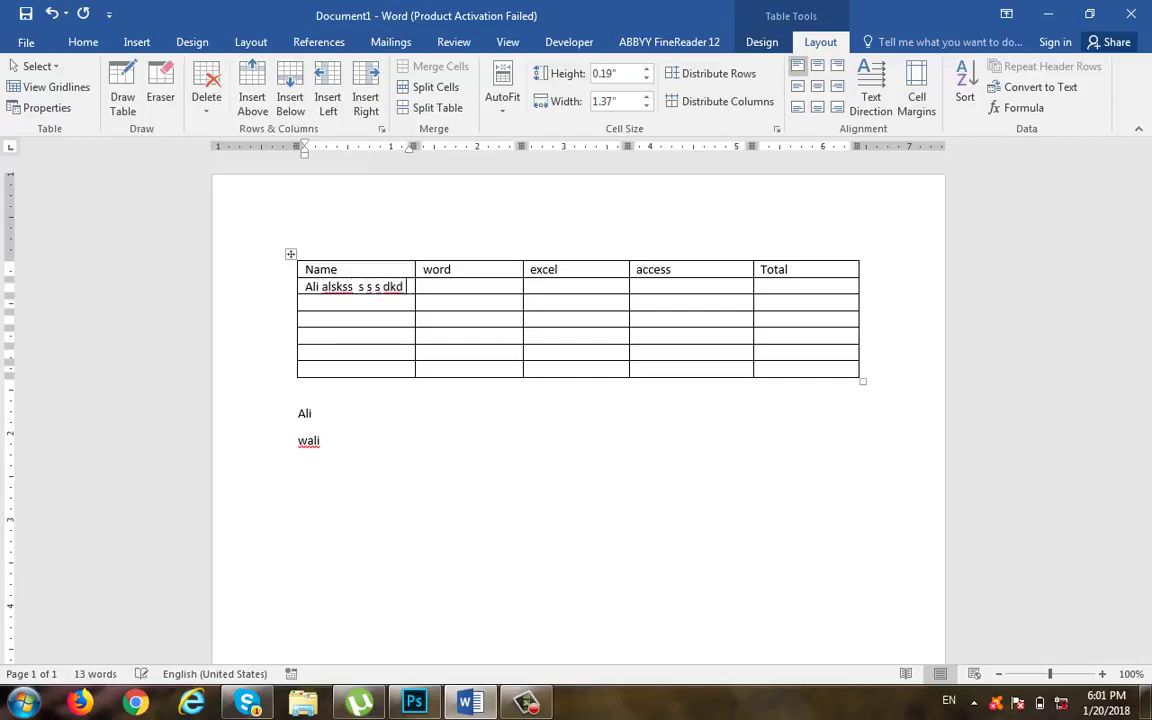
text( dkd     sksks ksksksk)
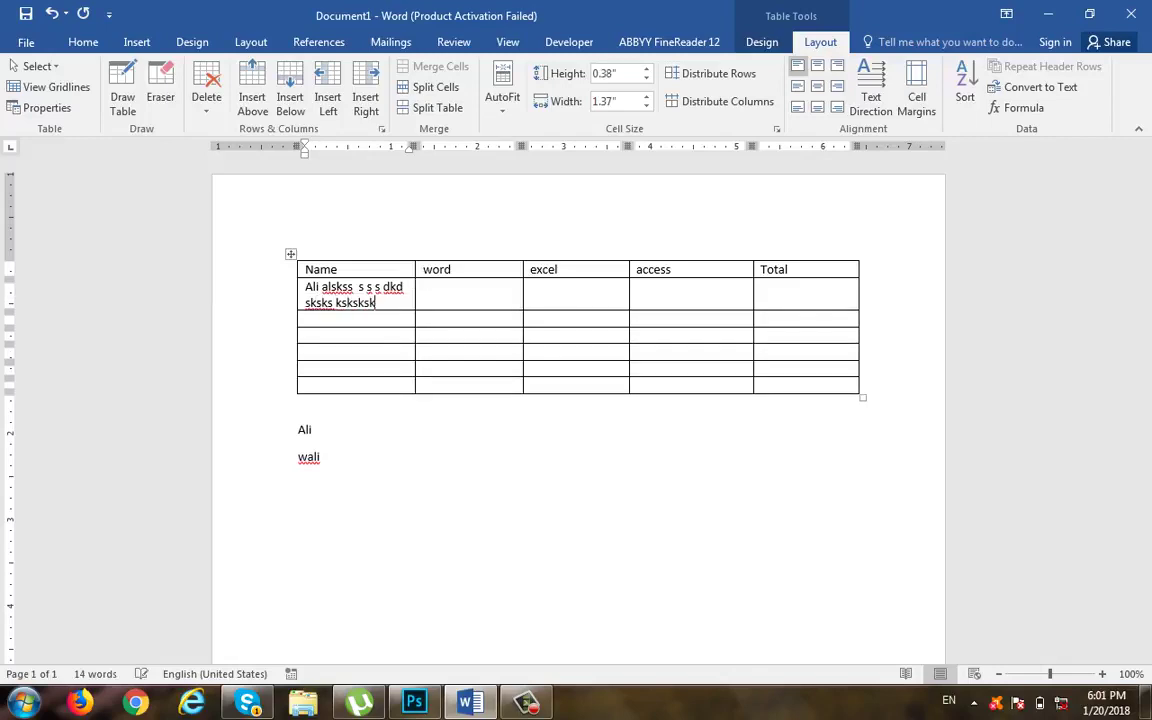
text(kkkkkkkkkkkkkkkkkkkkkkkkkkkkkkkkkkkkkkkk)
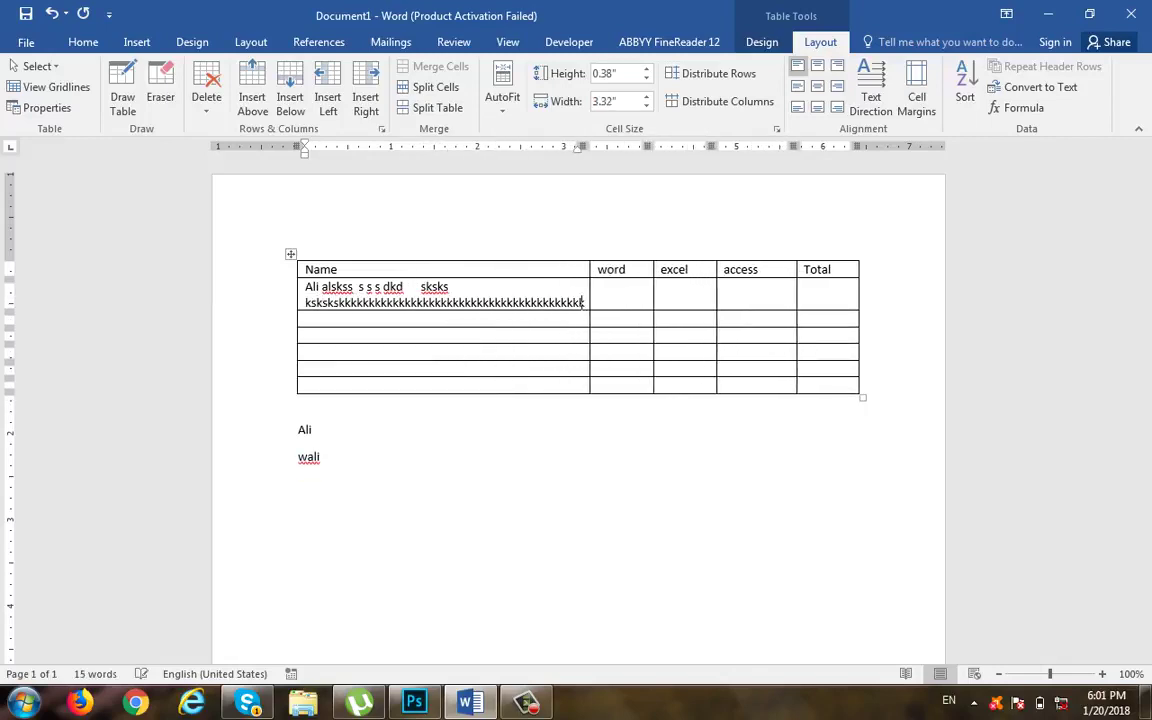
text(kkkkk)
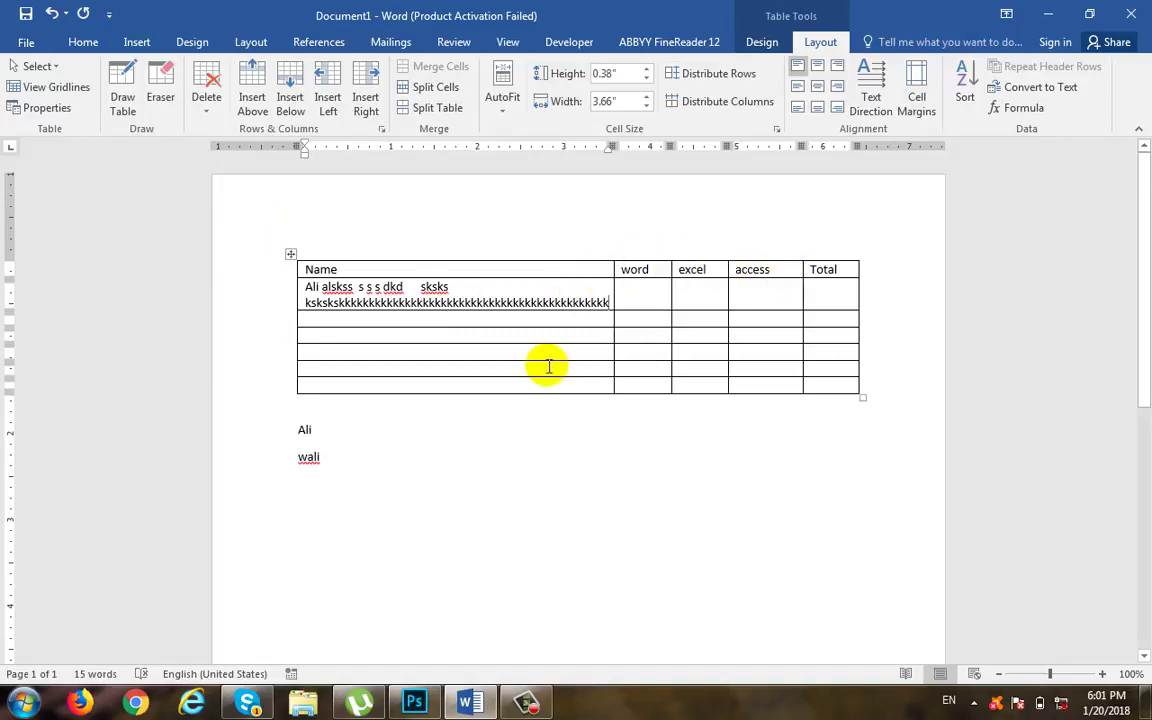
Undo the filler text in the first cell below Name, keeping only the first name.
key(ctrl+z)
key(ctrl+z)
key(ctrl+z)
key(ctrl+z)
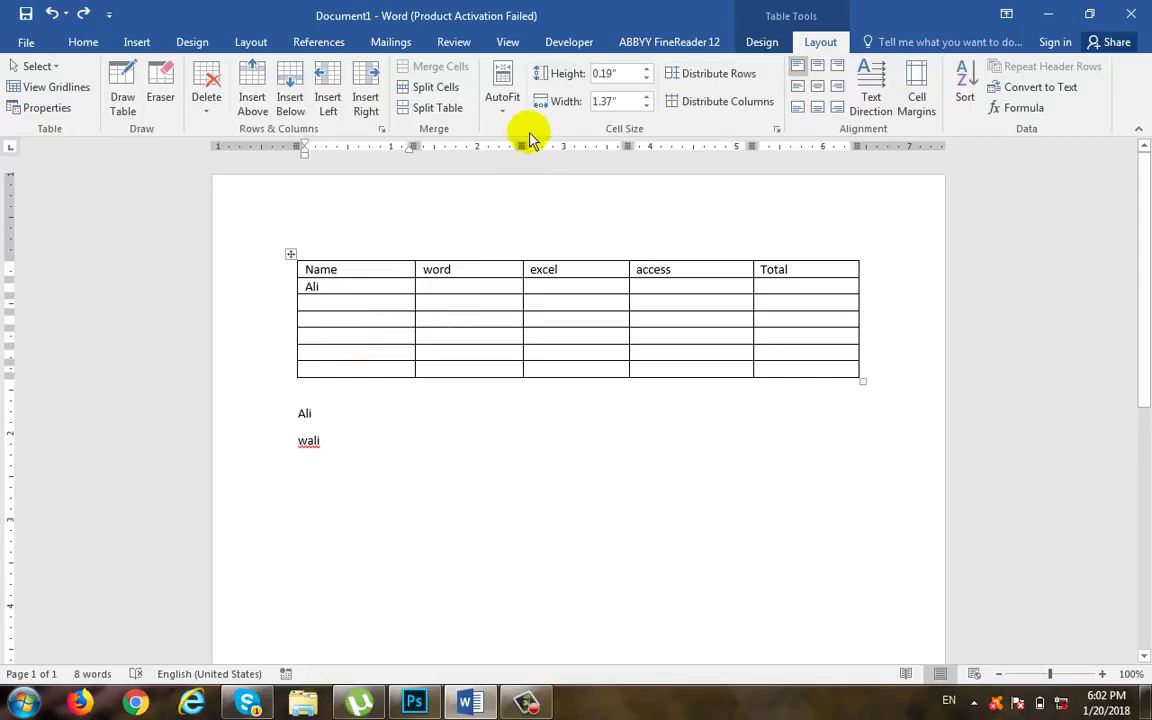
Set the table to Fixed Column Width.
click(503, 103)
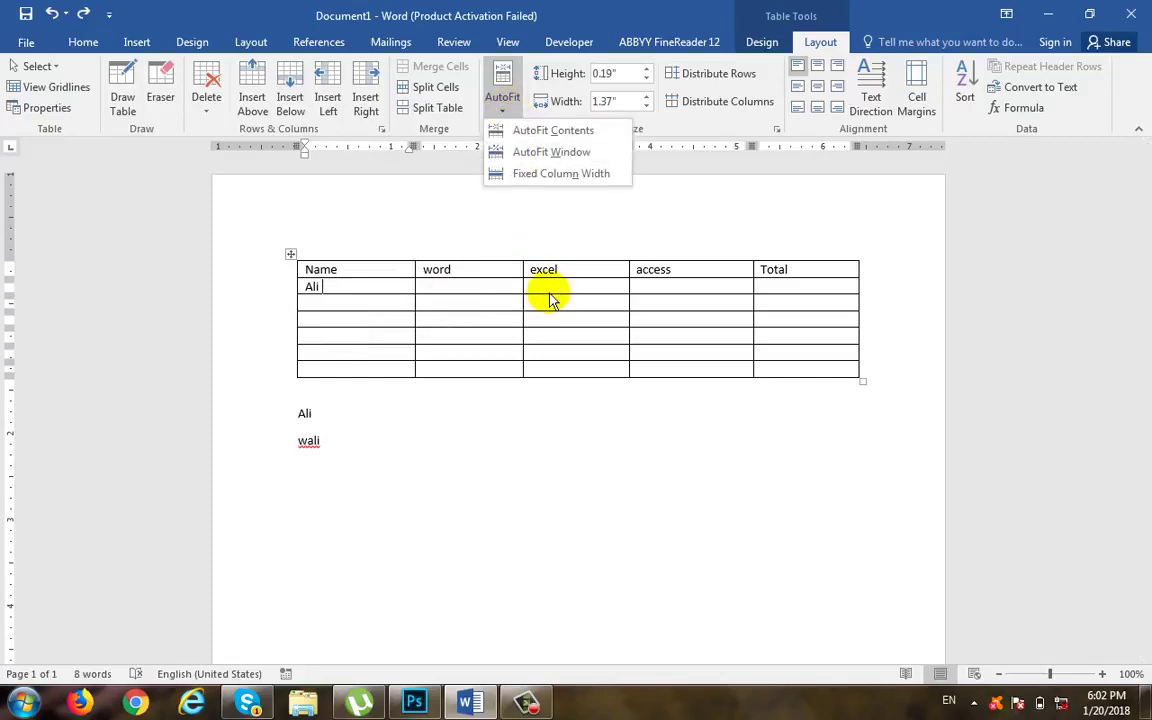
click(588, 173)
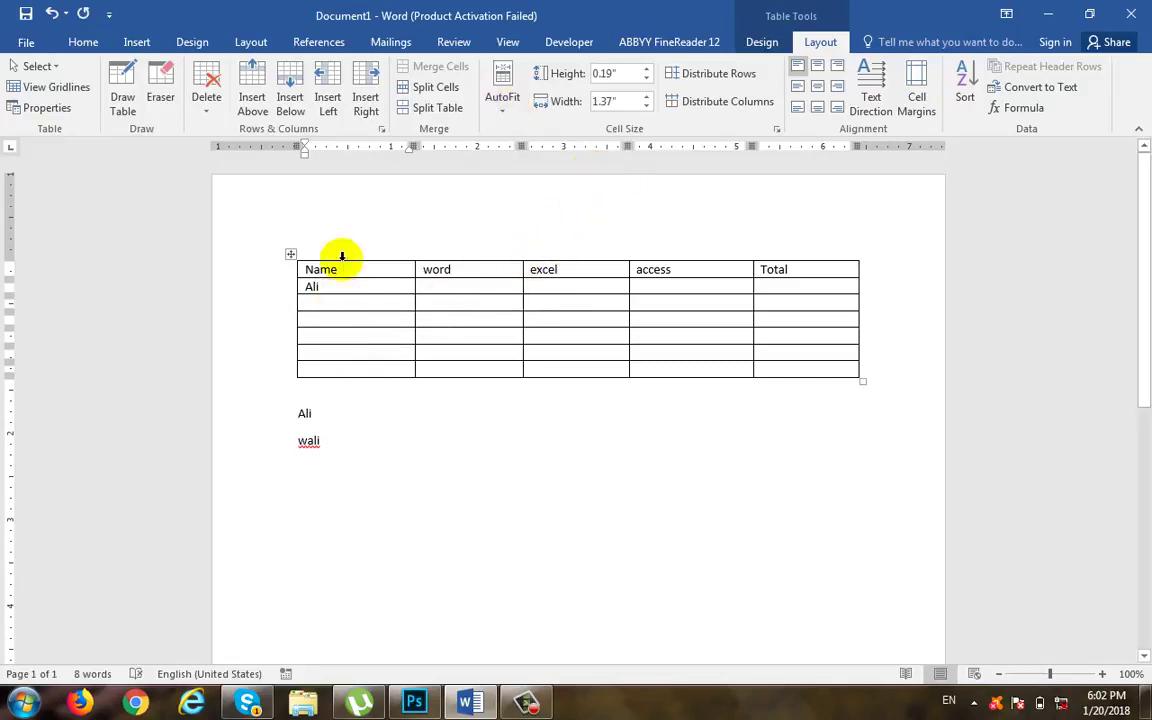
Append sd, a line fs and a line with a long run of s letters to the name cell, and undo that long run.
text(sd)
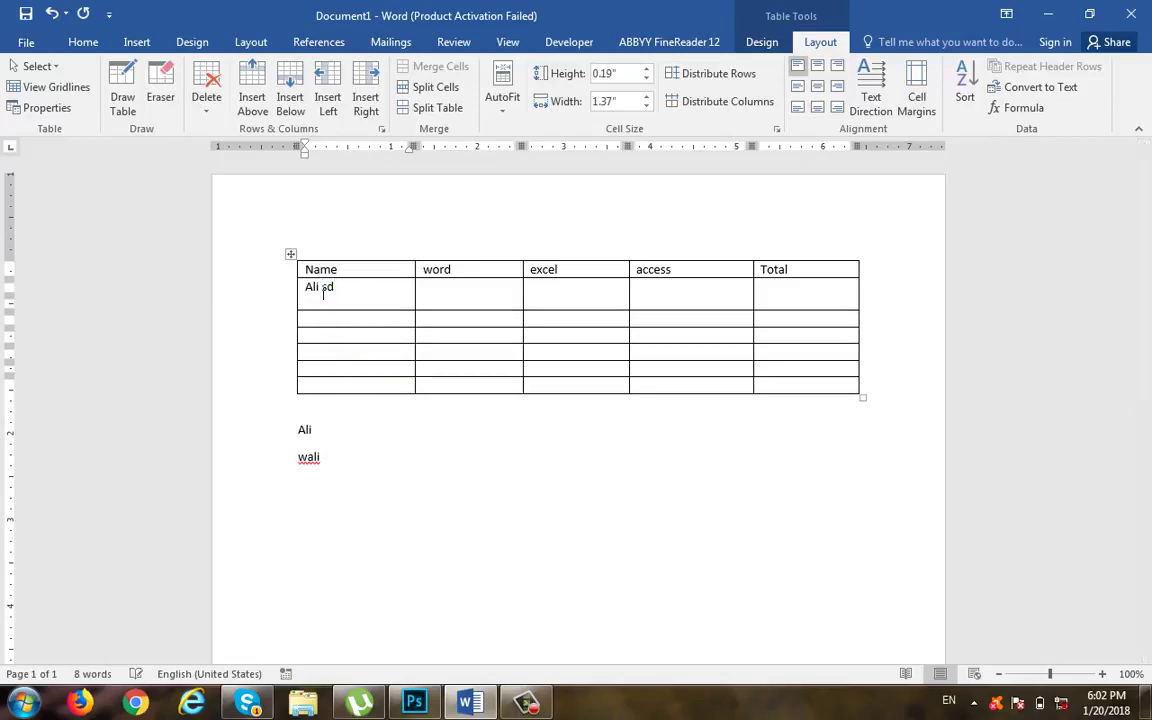
key(Return)
text(fs)
key(Return)
text(dsssssssssssssssssssssssssssssssssss)
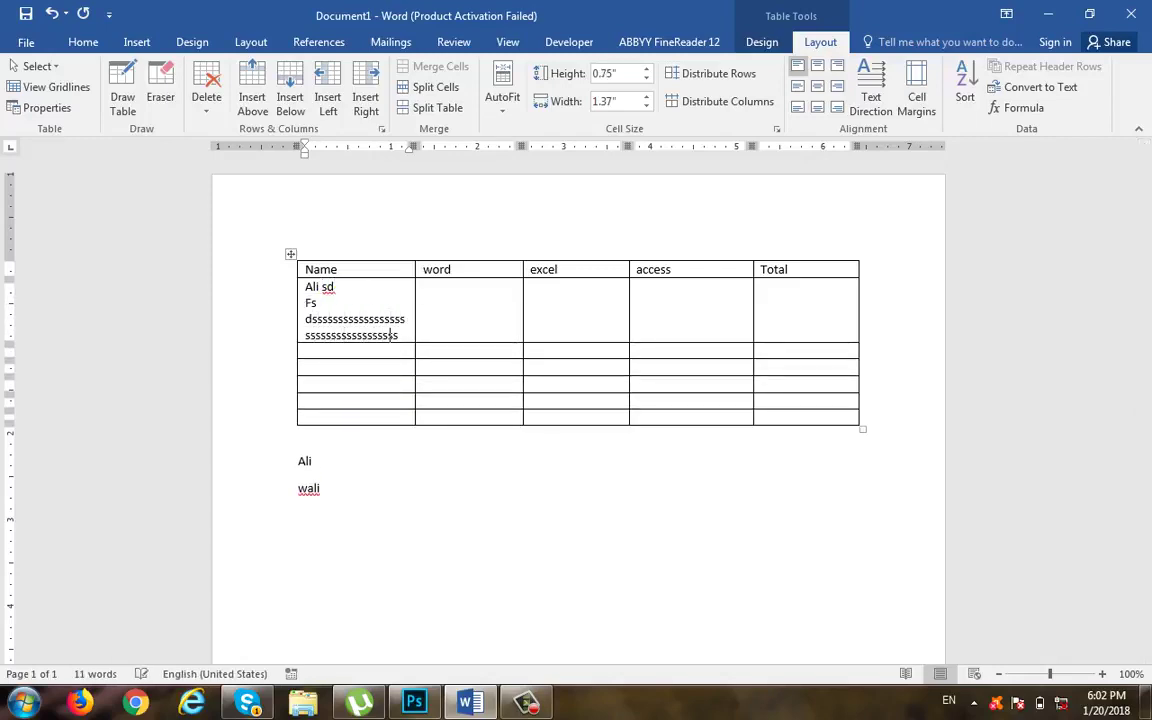
text(sssssssssssssssssssssssssssssssssssss)
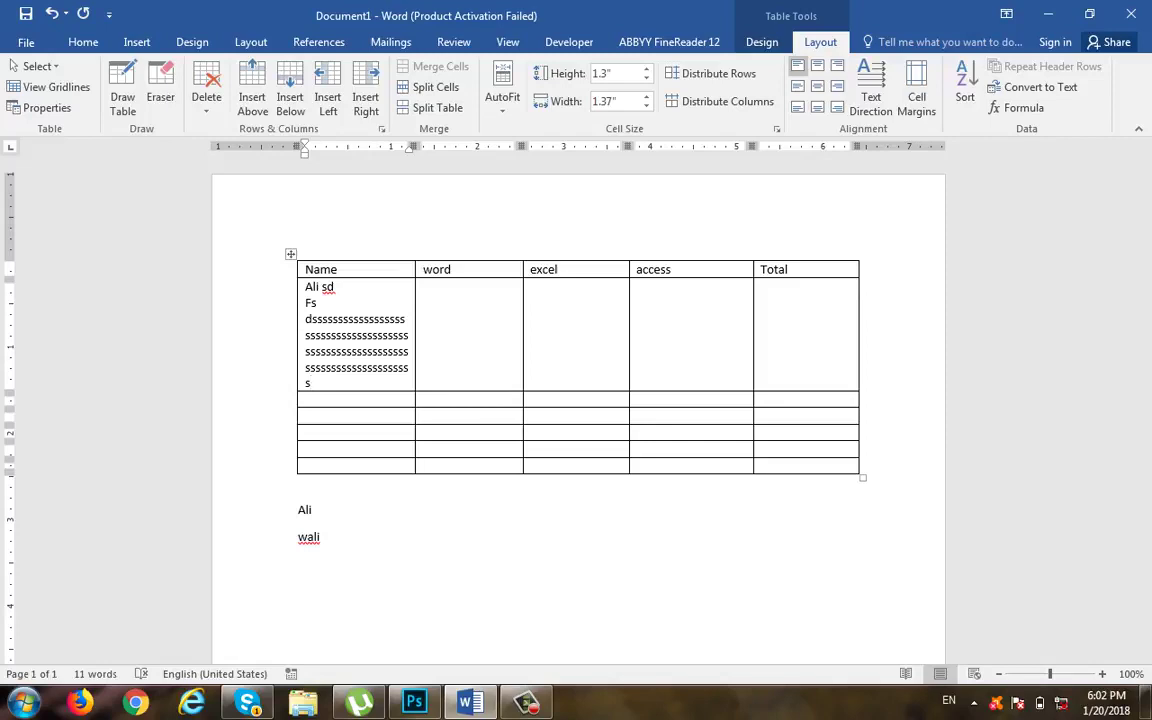
key(ctrl+z)
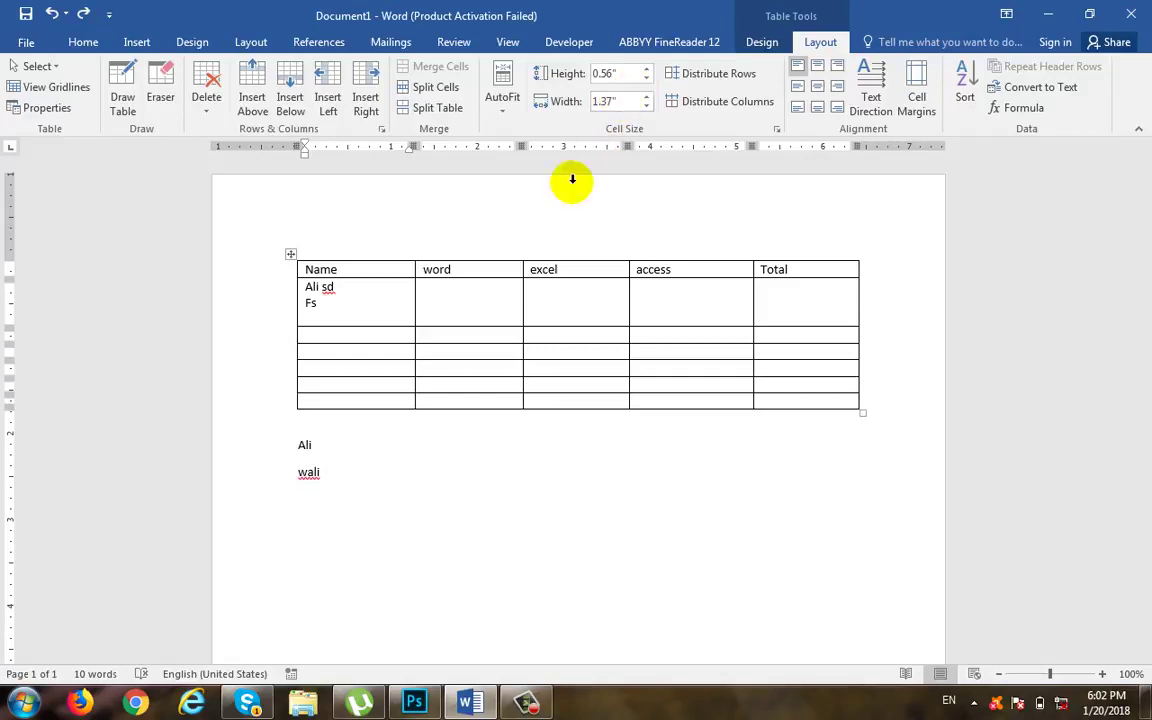
Increase the second table row's height to 1.1".
click(646, 70)
click(646, 70)
click(646, 70)
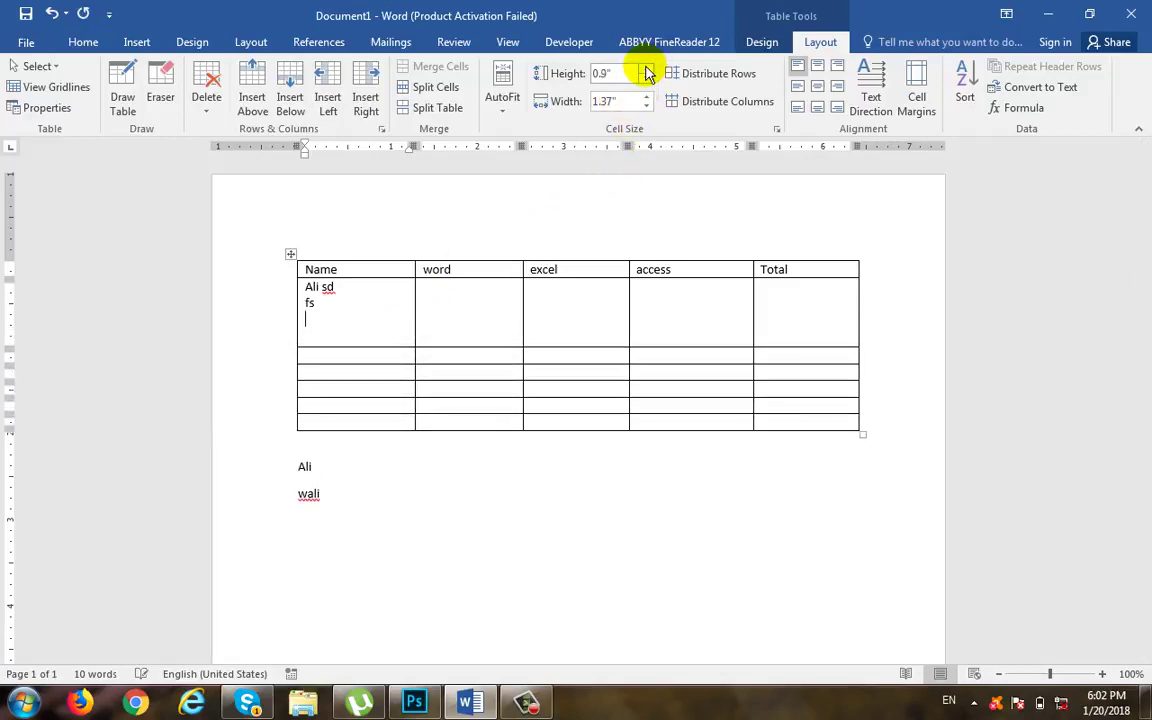
click(646, 70)
click(646, 70)
click(646, 70)
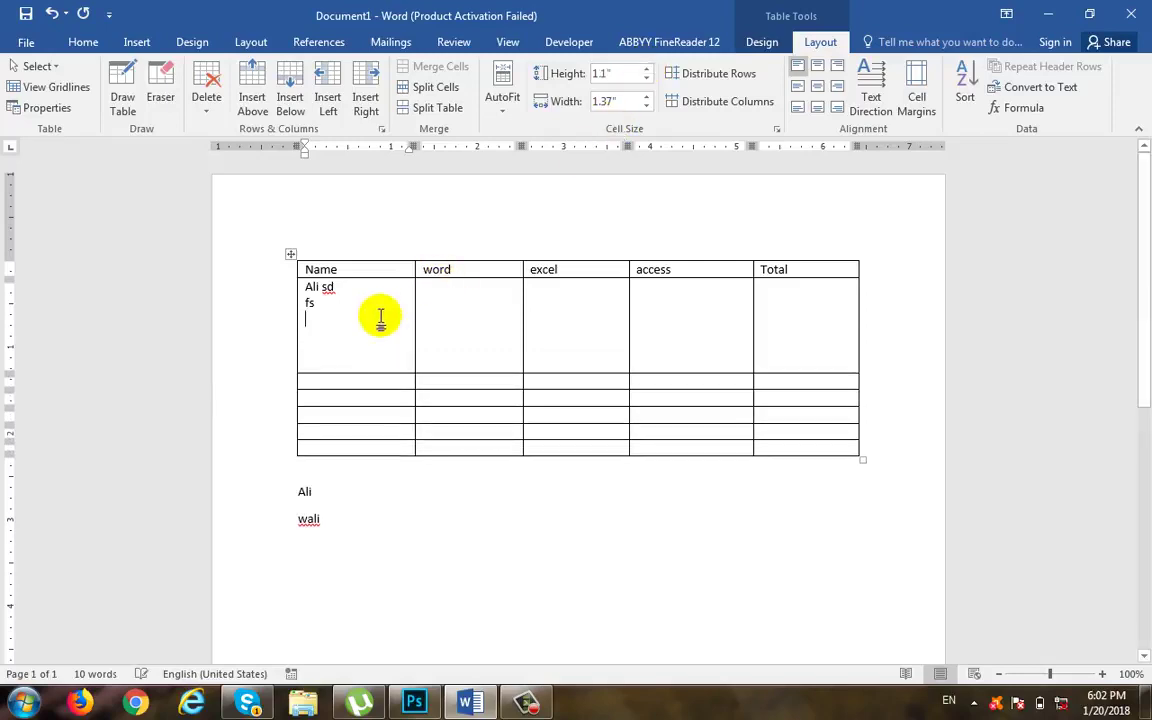
Reduce the second table row's height to 0.7".
click(646, 80)
click(646, 80)
click(646, 80)
click(646, 80)
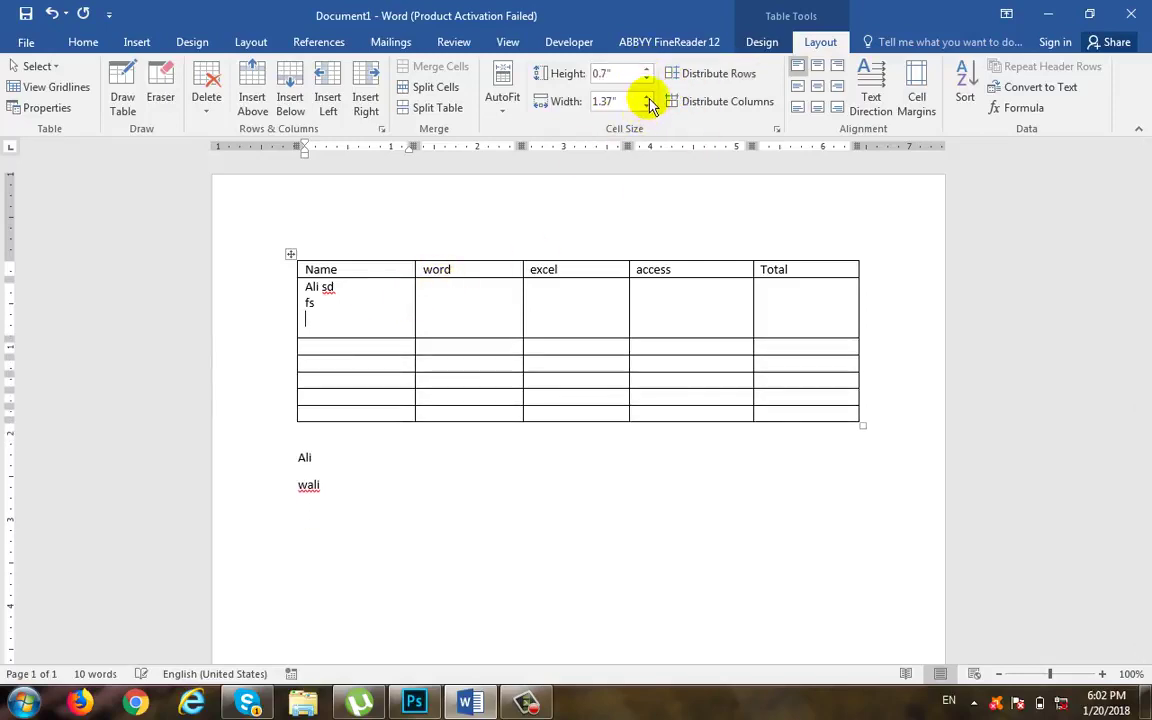
Widen the Name column to 1.7" and narrow it back to 1.5".
click(645, 97)
click(646, 97)
click(646, 97)
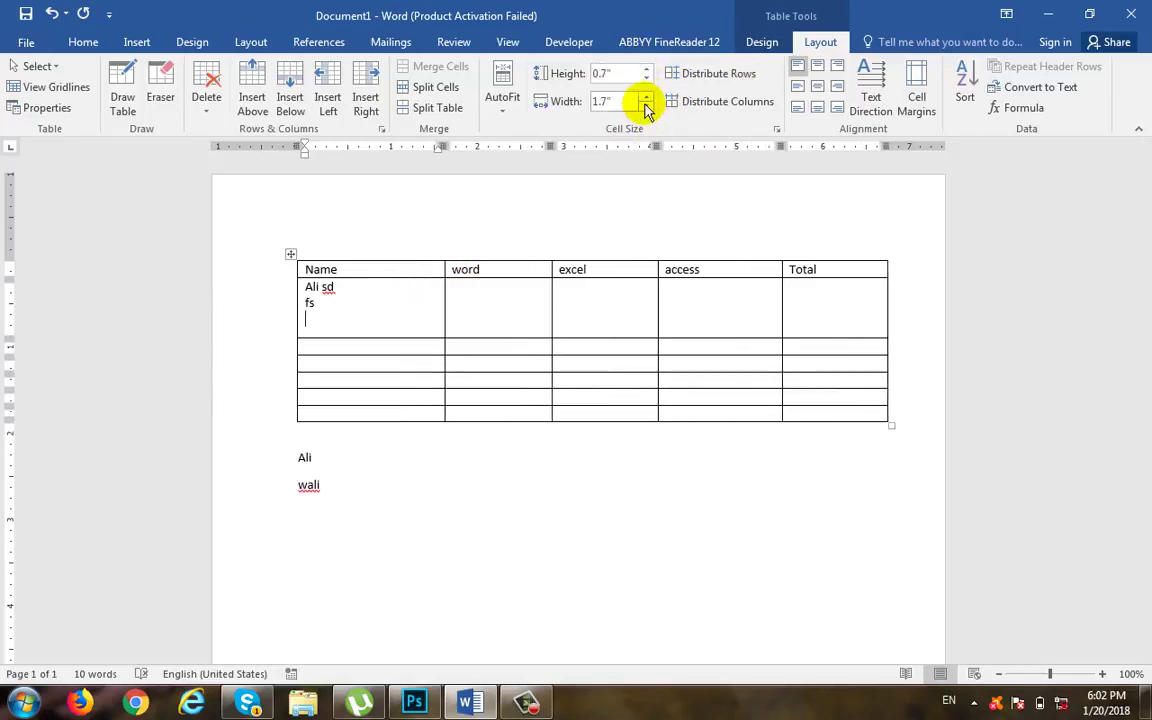
click(646, 106)
click(646, 106)
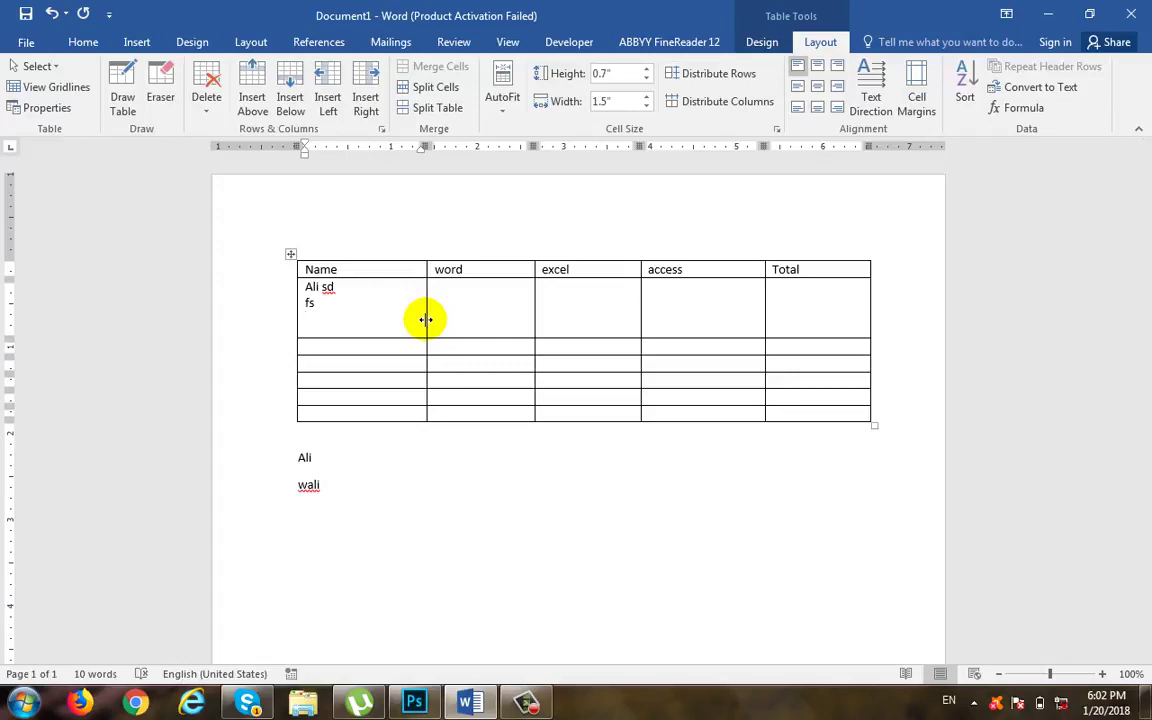
Move the cell borders directly to make the Name column about 1.75" wide and the second row about 0.61" high.
mouse_move(426, 319)
mouse_down()
mouse_move(374, 329)
mouse_move(458, 324)
mouse_move(448, 322)
mouse_up()
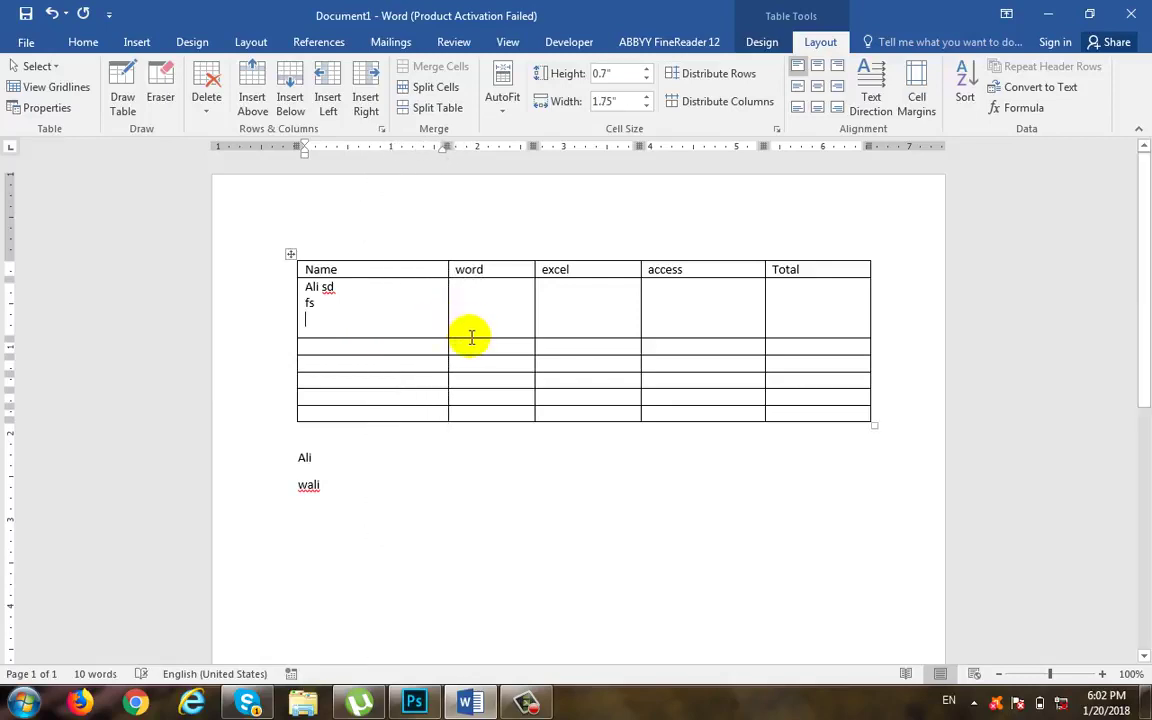
mouse_move(470, 338)
mouse_down()
mouse_move(470, 303)
mouse_move(458, 388)
mouse_move(458, 329)
mouse_up()
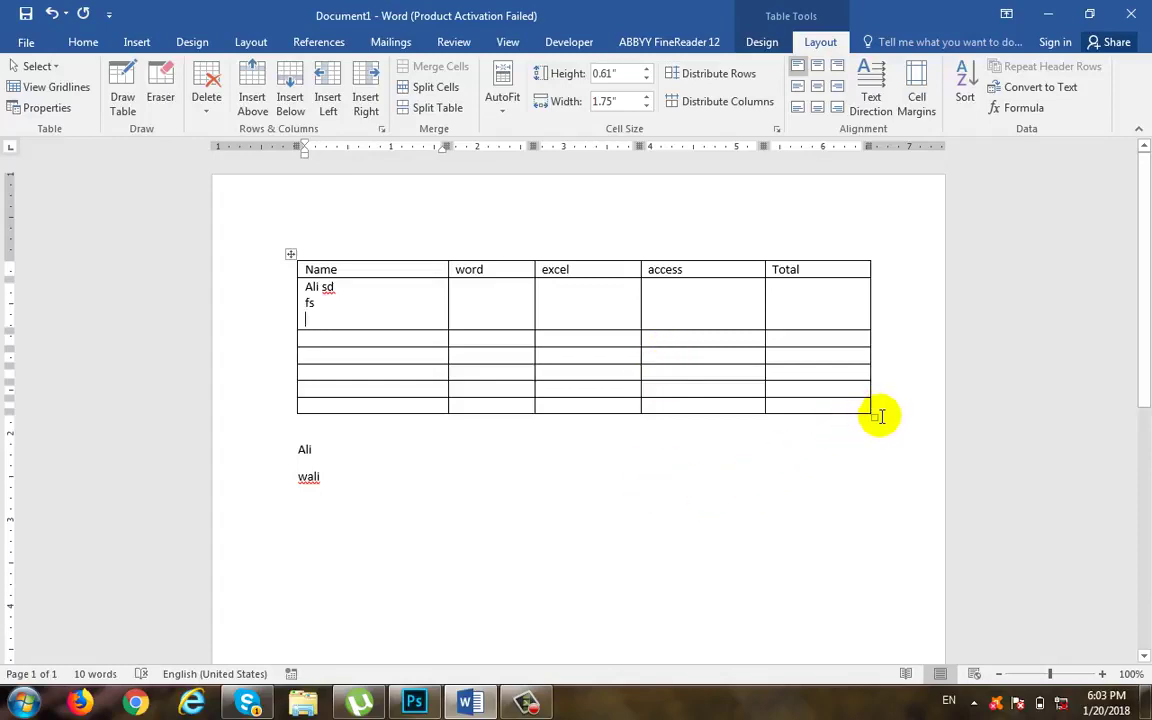
Enlarge the whole table to a header row about 0.28" high and Name column about 1.79" wide, and narrow the access column.
drag(874, 411, 882, 489)
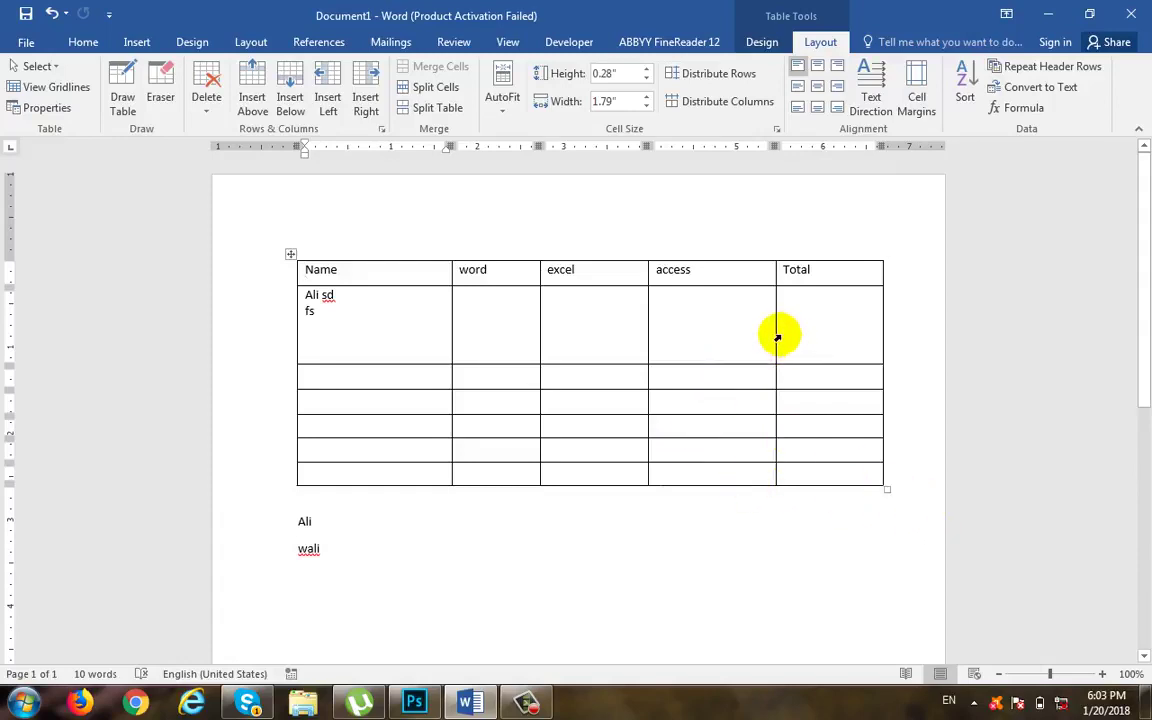
drag(776, 337, 739, 345)
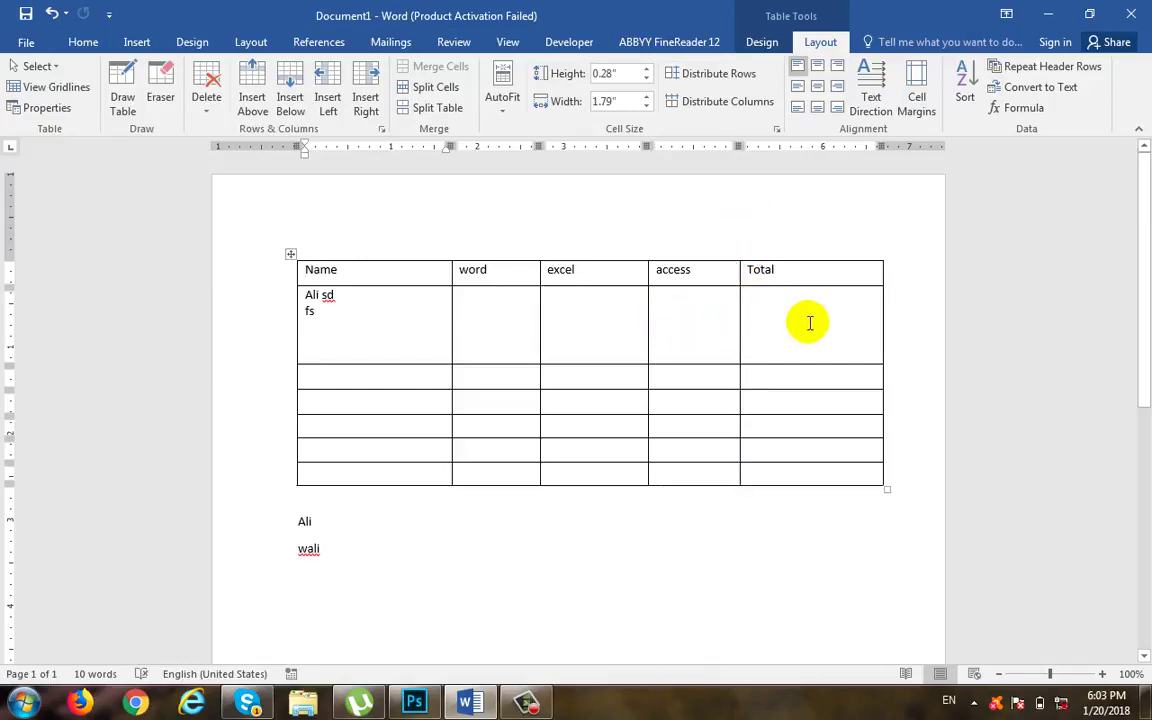
Widen the access column slightly by moving its border with the Total column, and close the Research pane.
key(alt)
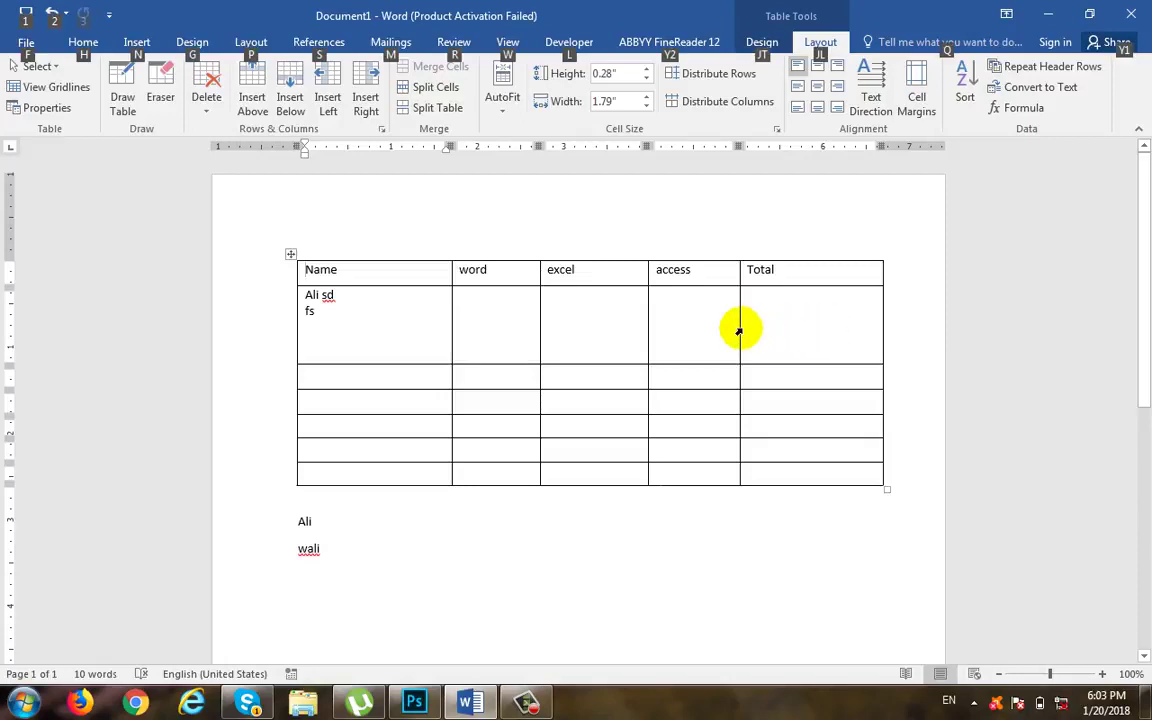
mouse_move(737, 328)
mouse_down()
mouse_move(781, 327)
mouse_move(759, 330)
mouse_up()
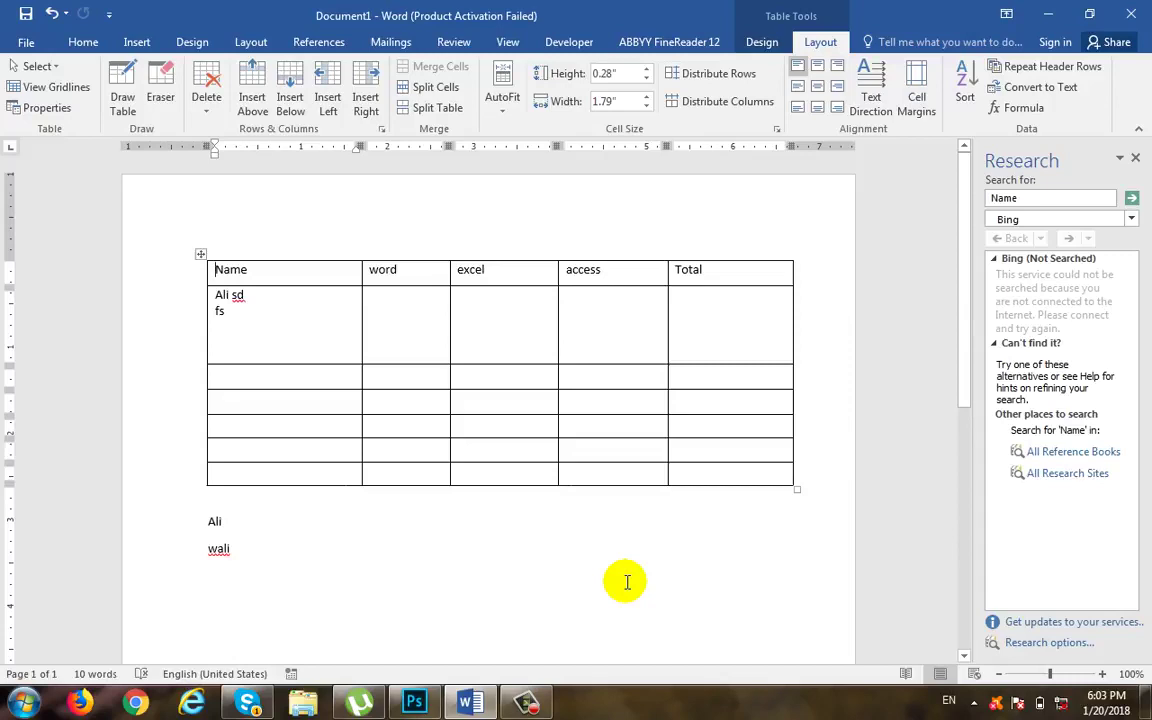
click(1135, 158)
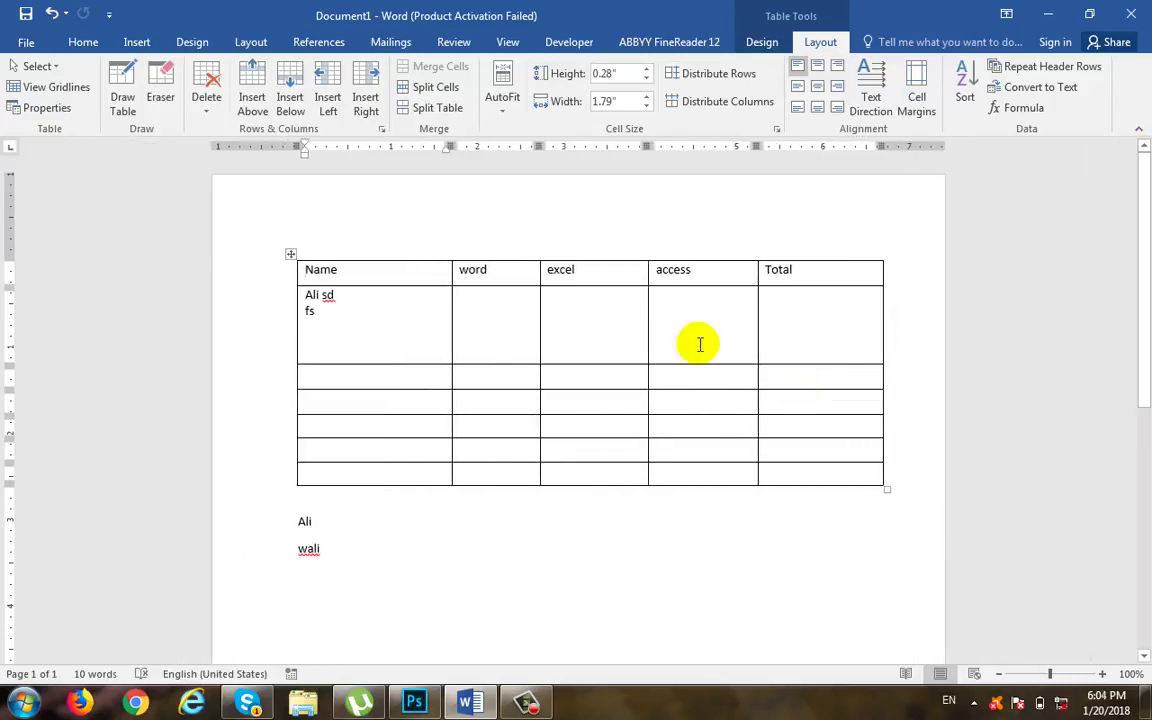
Delete the last letter of the text in the second row's cell of the Name column.
click(565, 300)
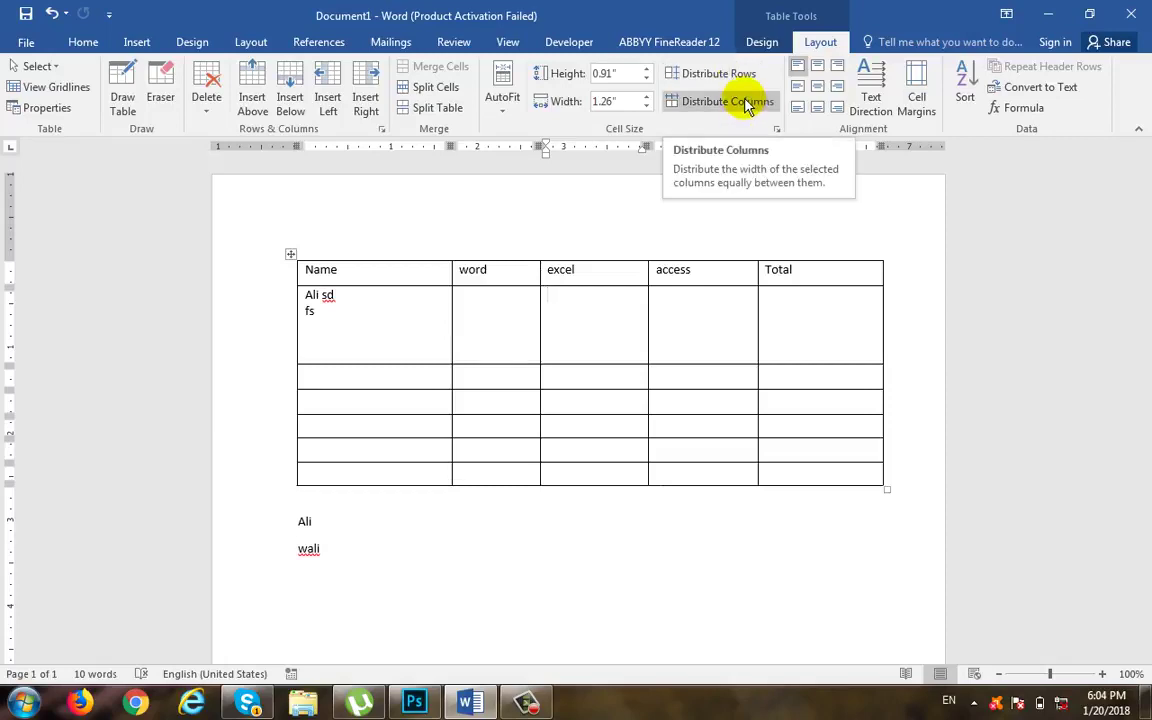
click(378, 352)
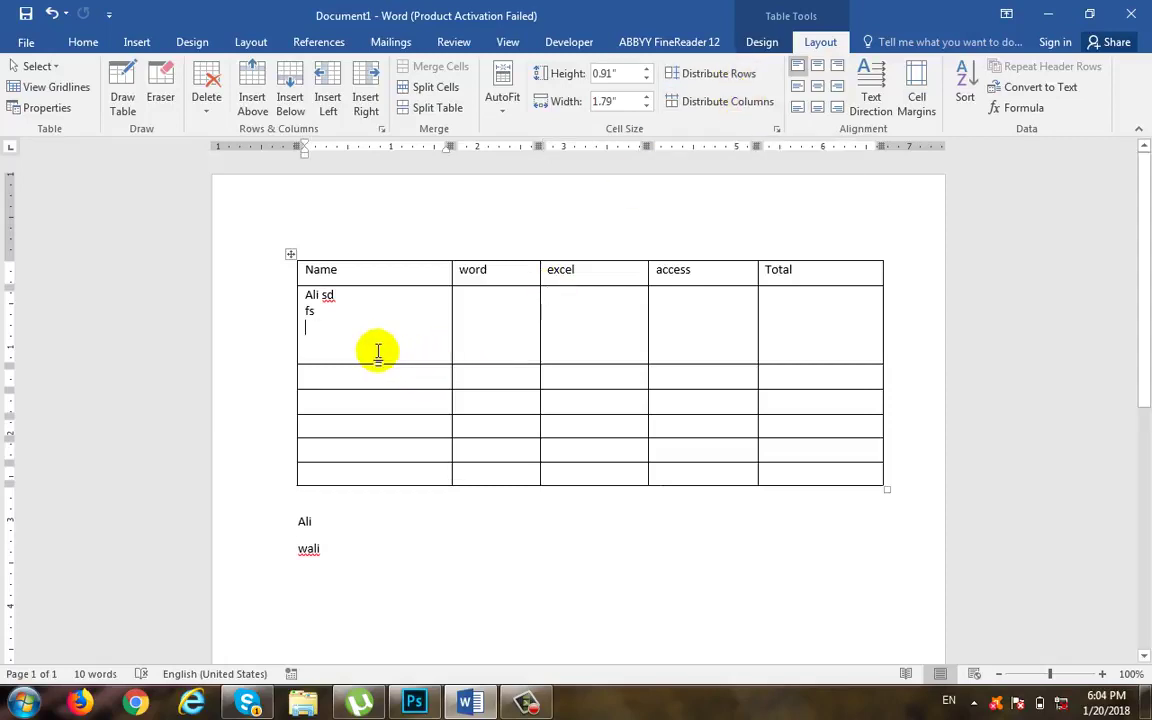
key(BackSpace)
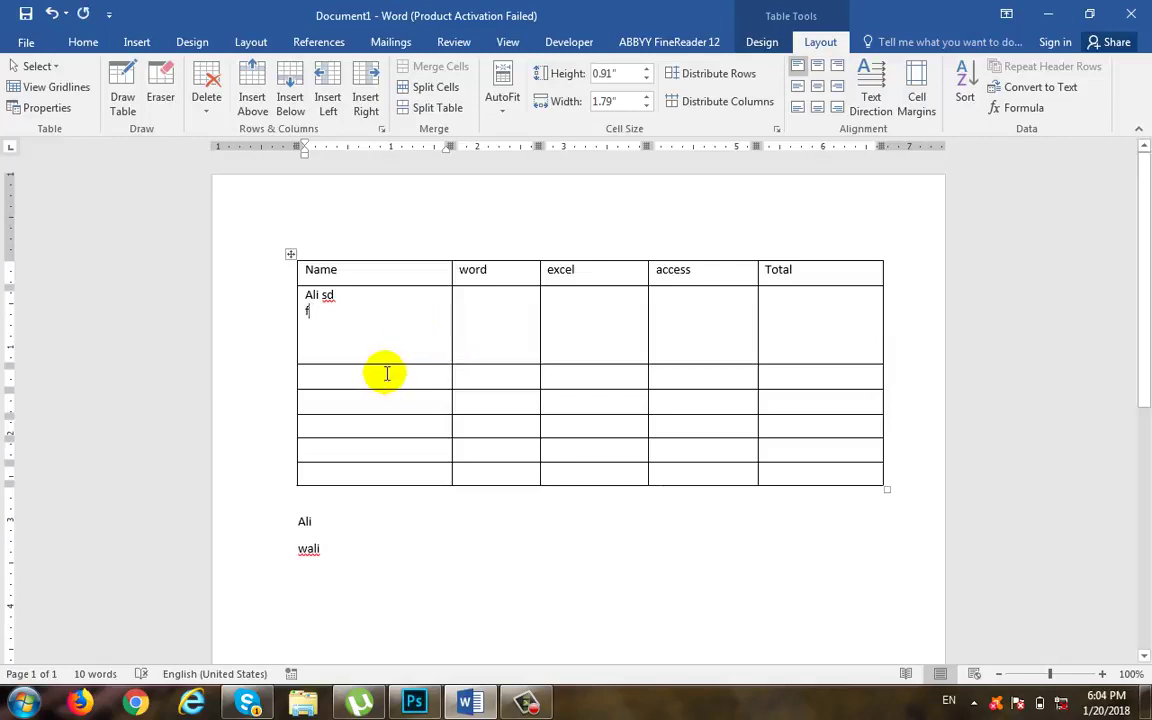
Make the fourth row taller by its lower border, and distribute the table's rows and columns evenly.
drag(389, 414, 393, 433)
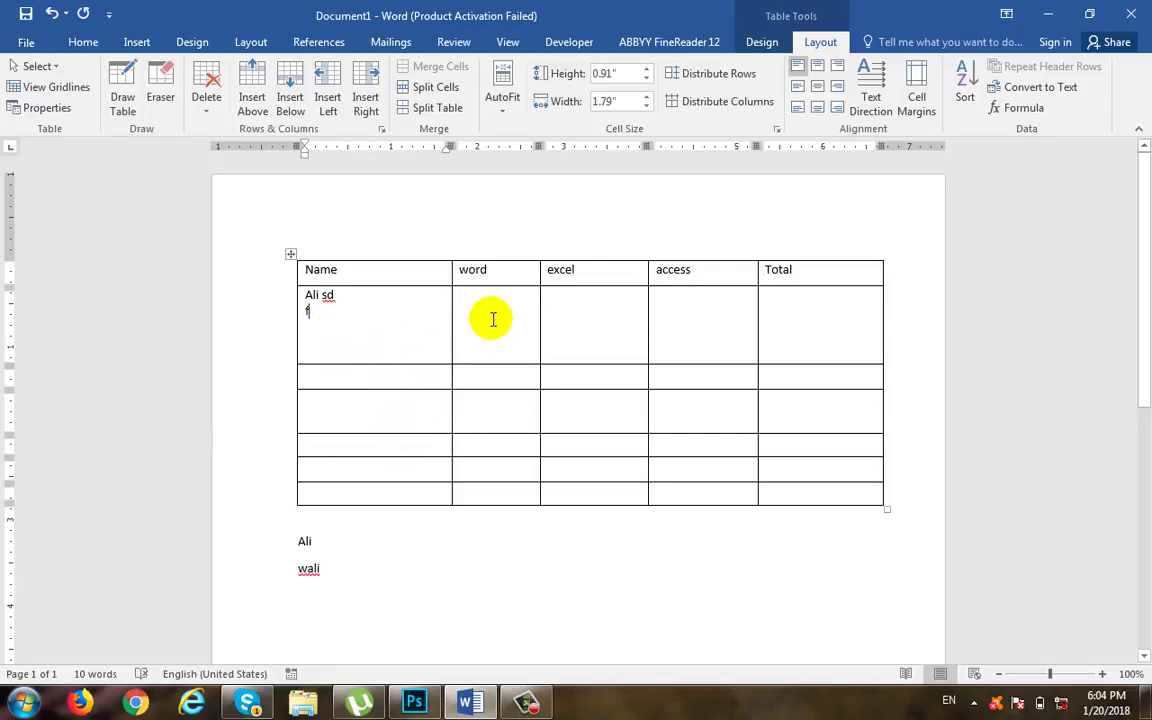
click(726, 78)
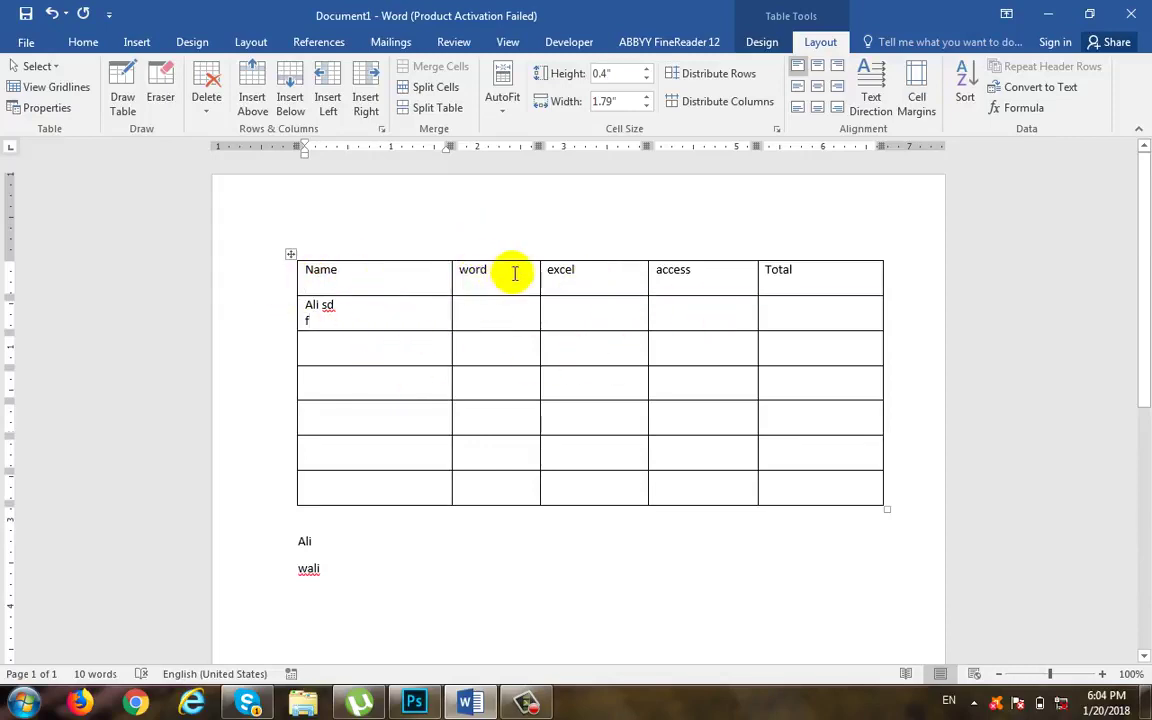
click(727, 104)
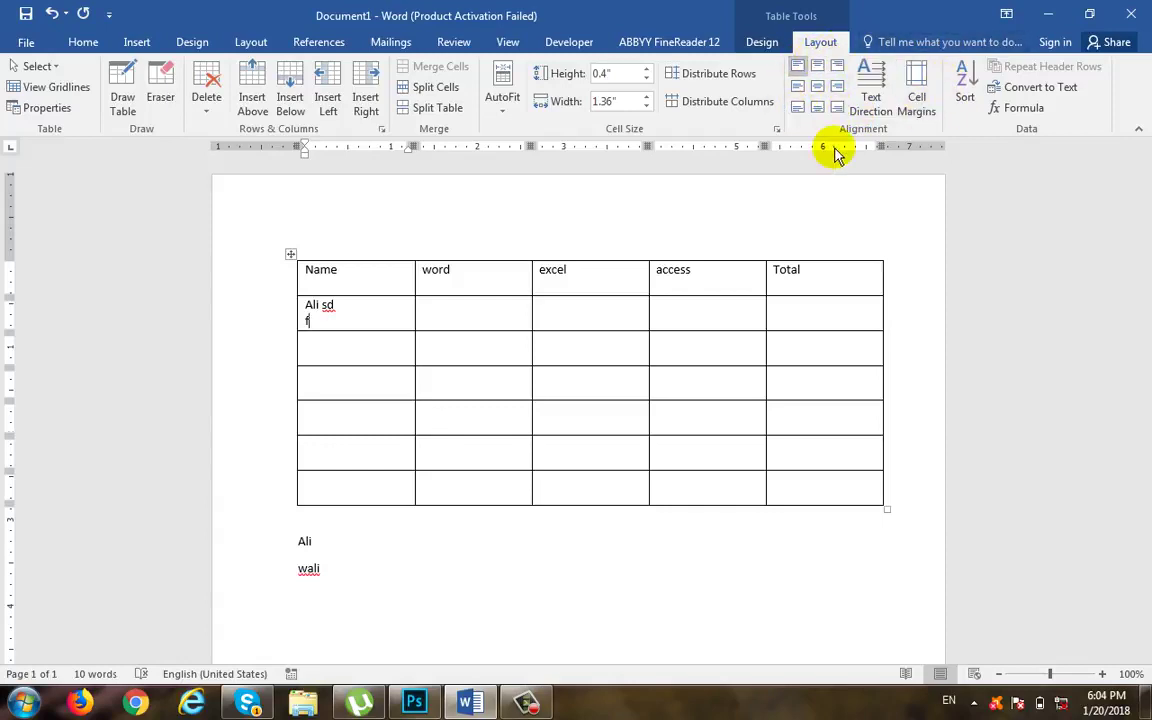
Try centre and right paragraph alignment on the Name heading, and return it to left alignment.
click(330, 264)
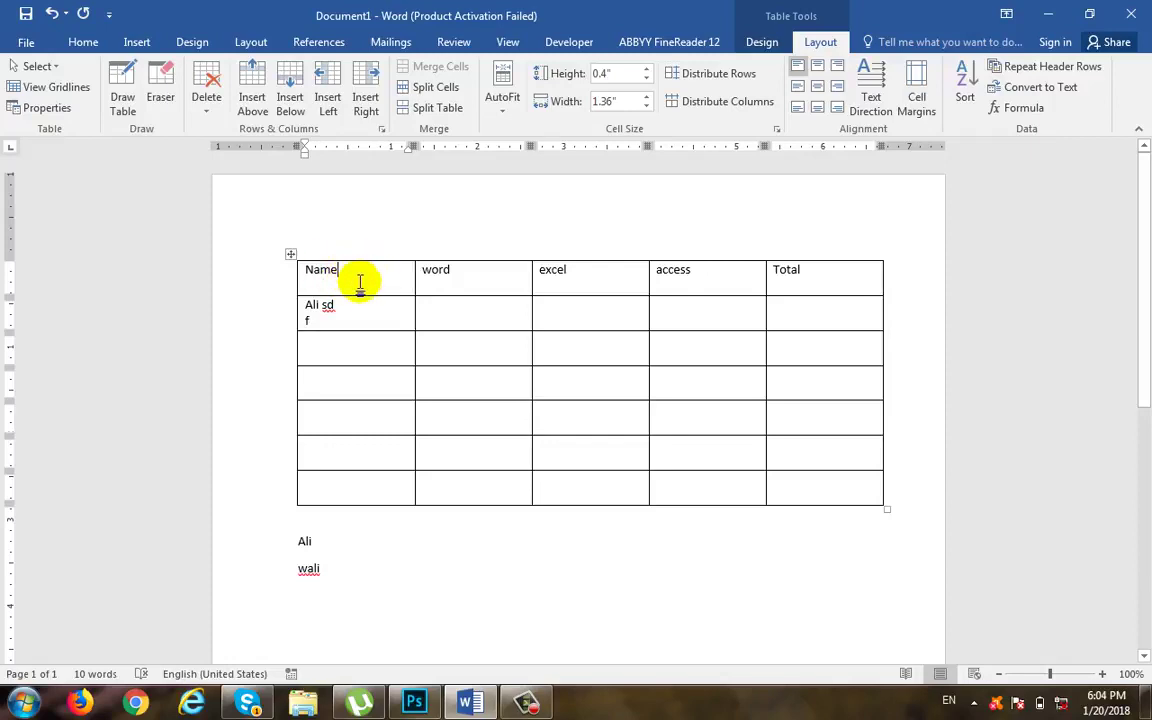
click(86, 40)
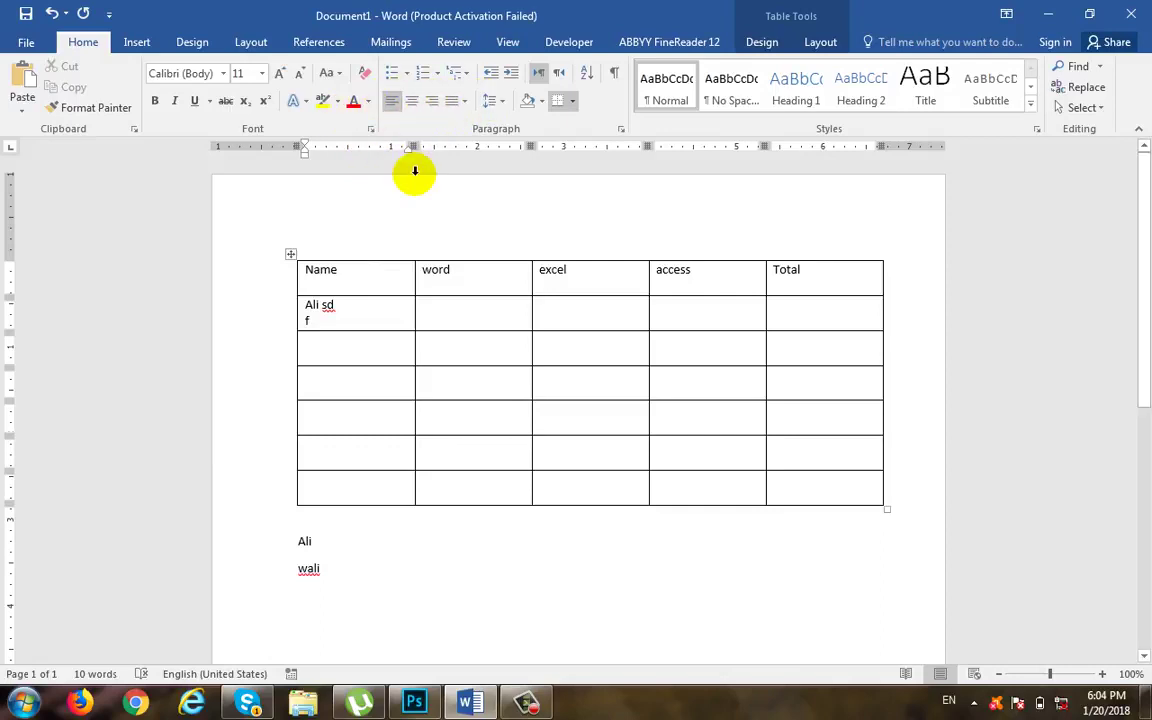
click(411, 101)
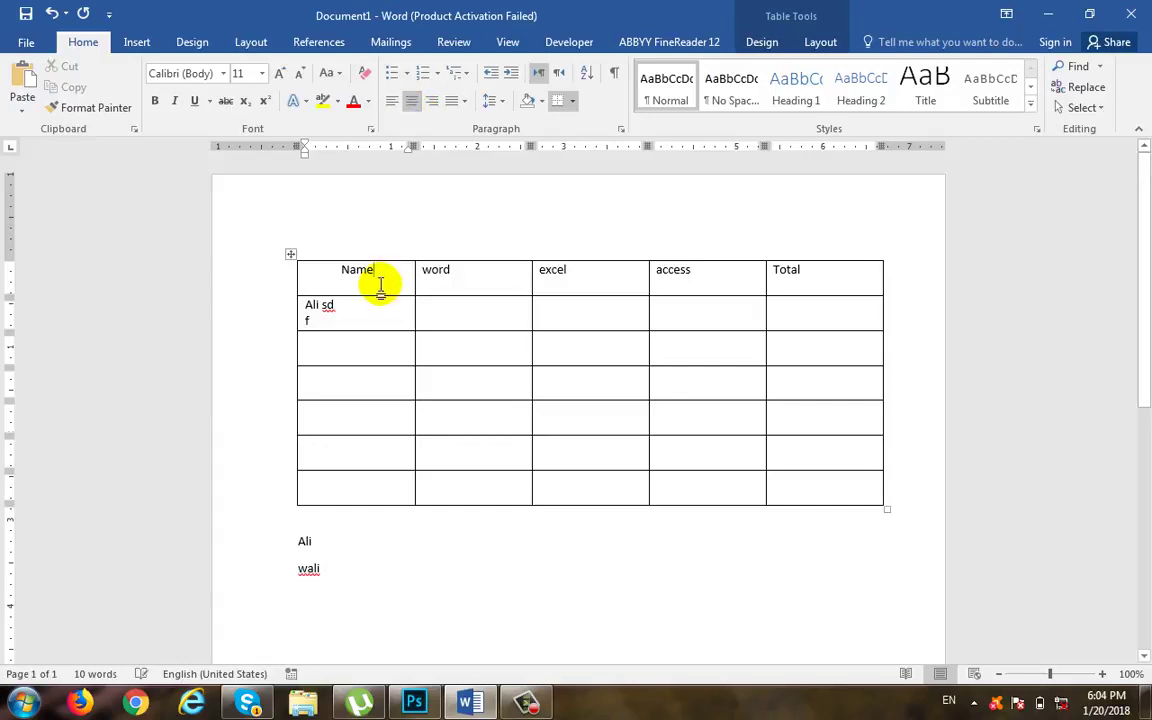
click(431, 101)
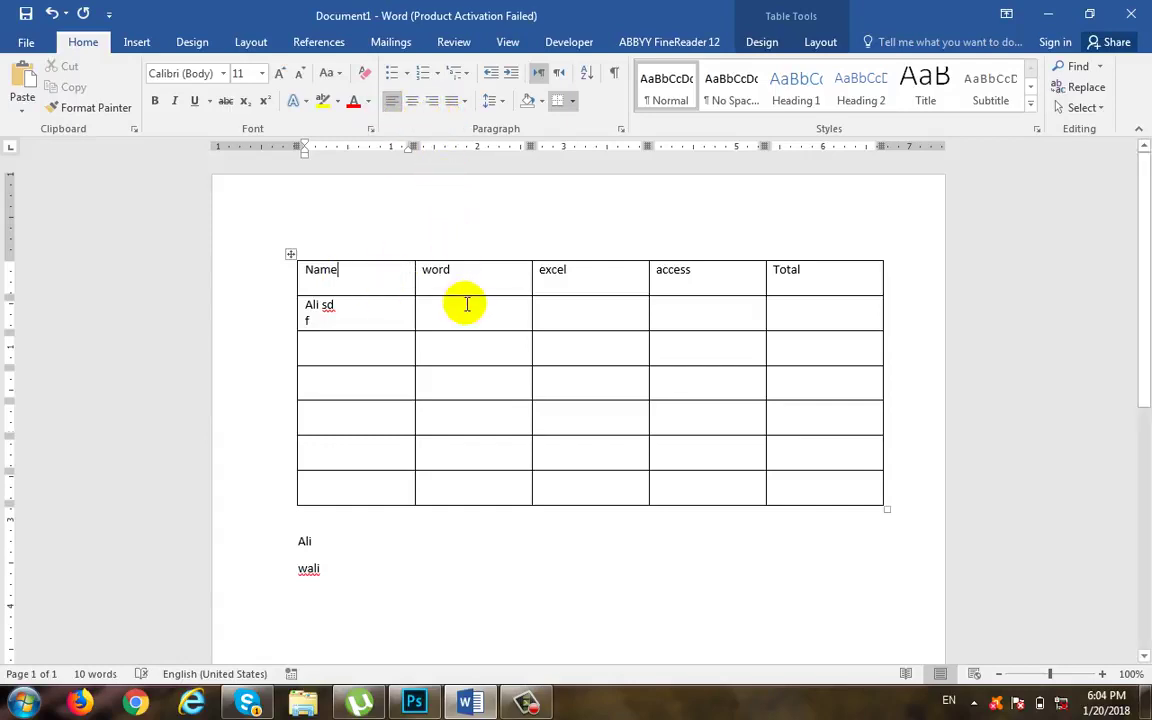
Increase the header row's height to about 0.68" and centre the Name heading horizontally.
drag(467, 295, 466, 318)
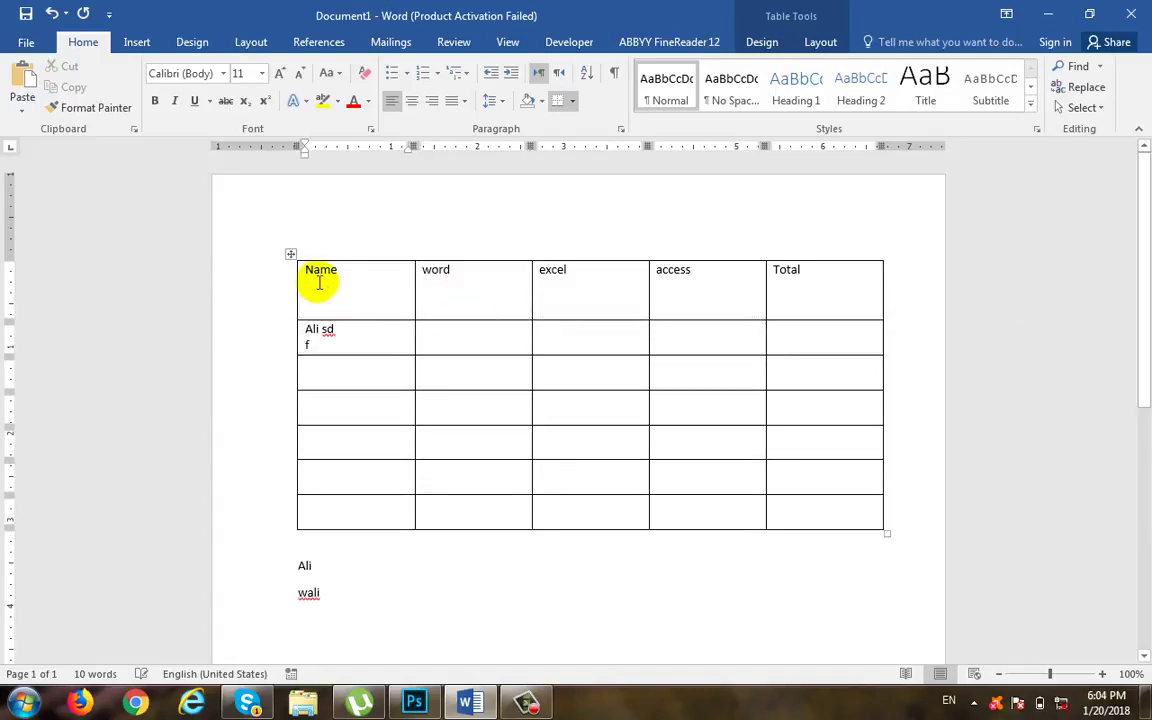
click(411, 101)
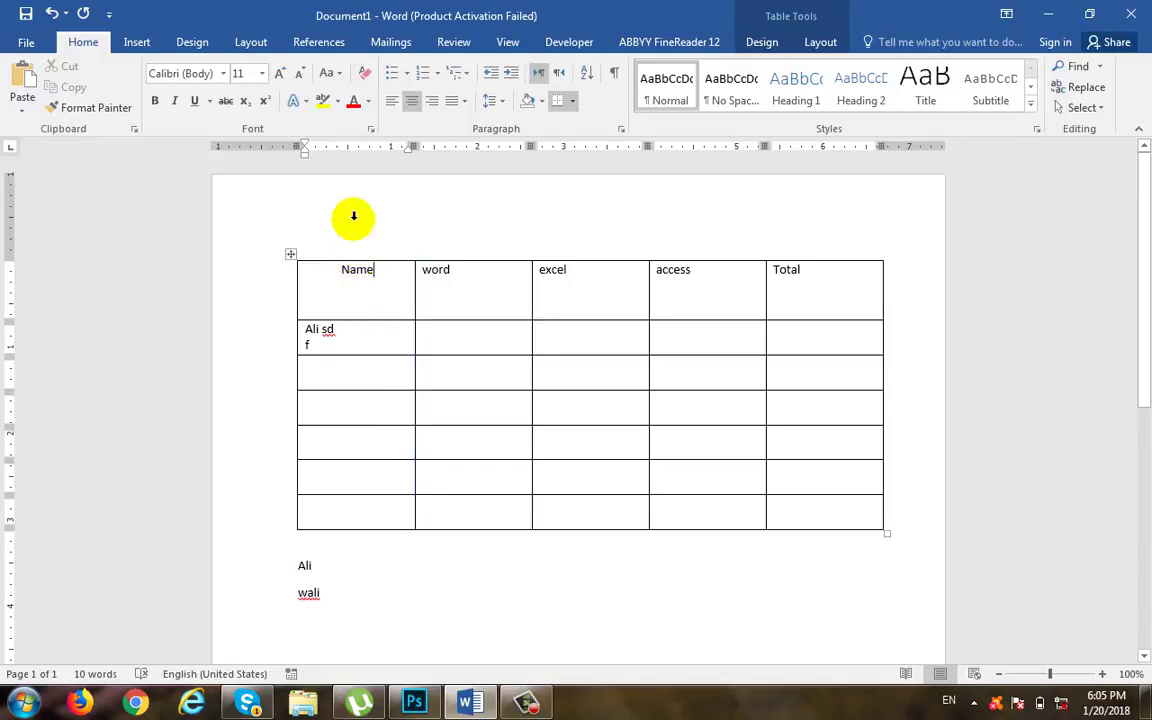
Try several cell alignments on the Name heading, and finish with Align Center so it sits in the middle of its cell.
click(818, 42)
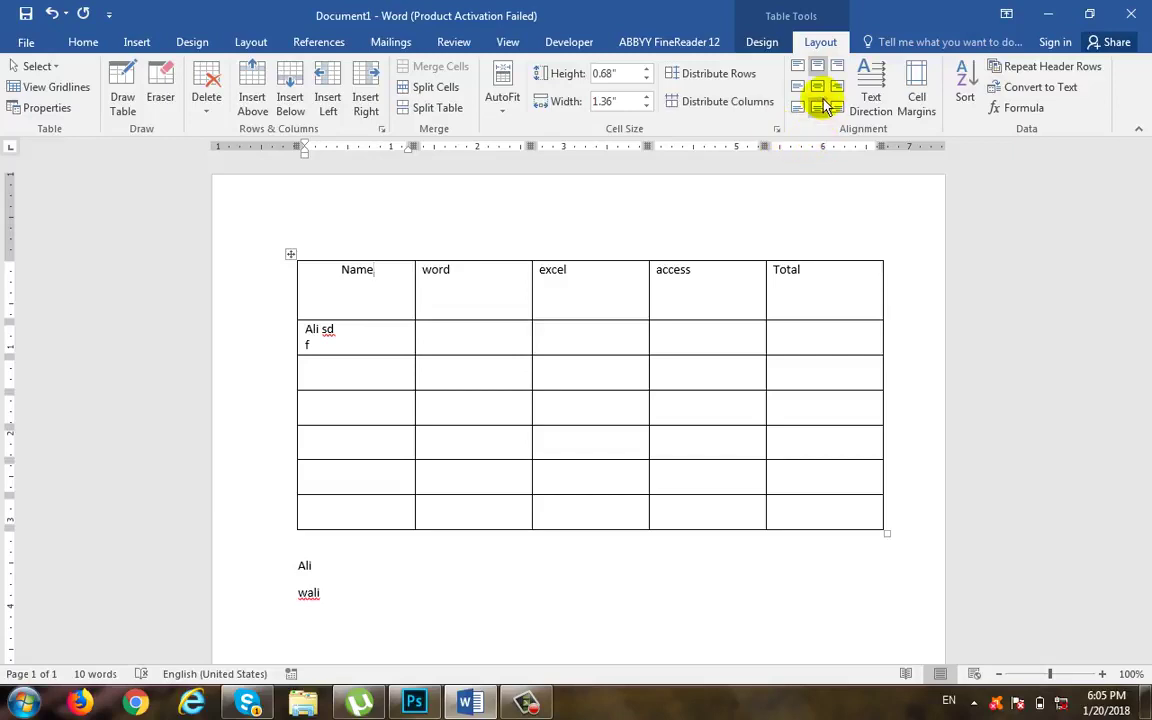
click(818, 96)
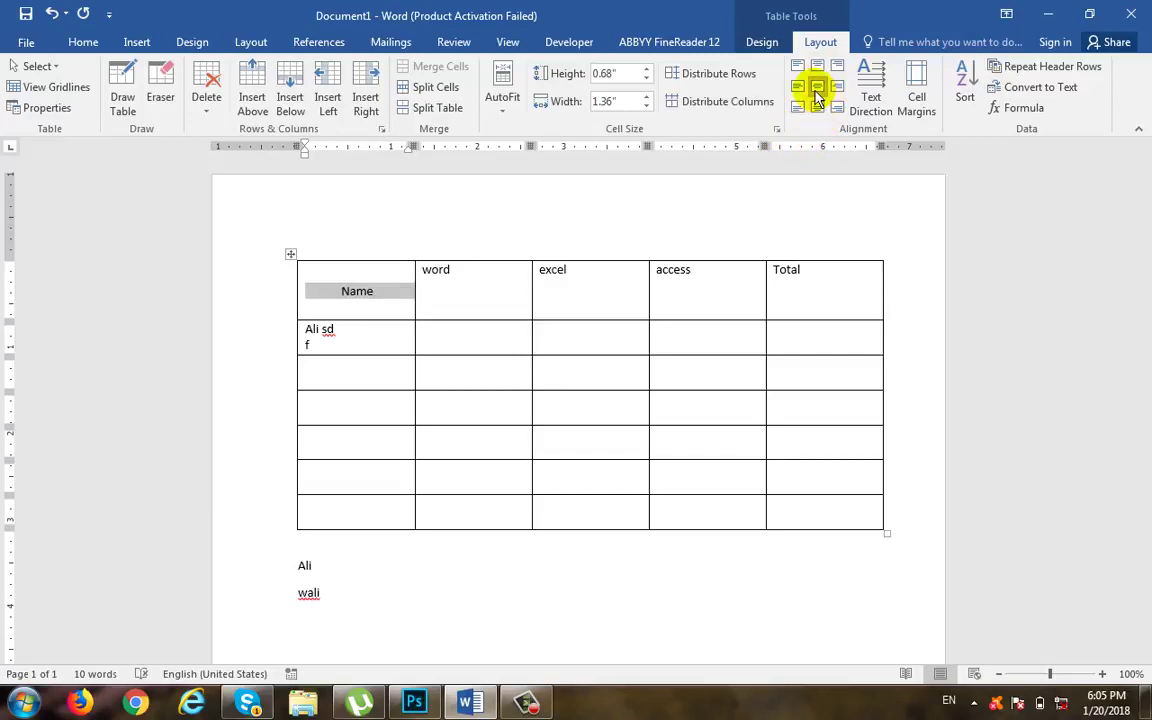
click(838, 107)
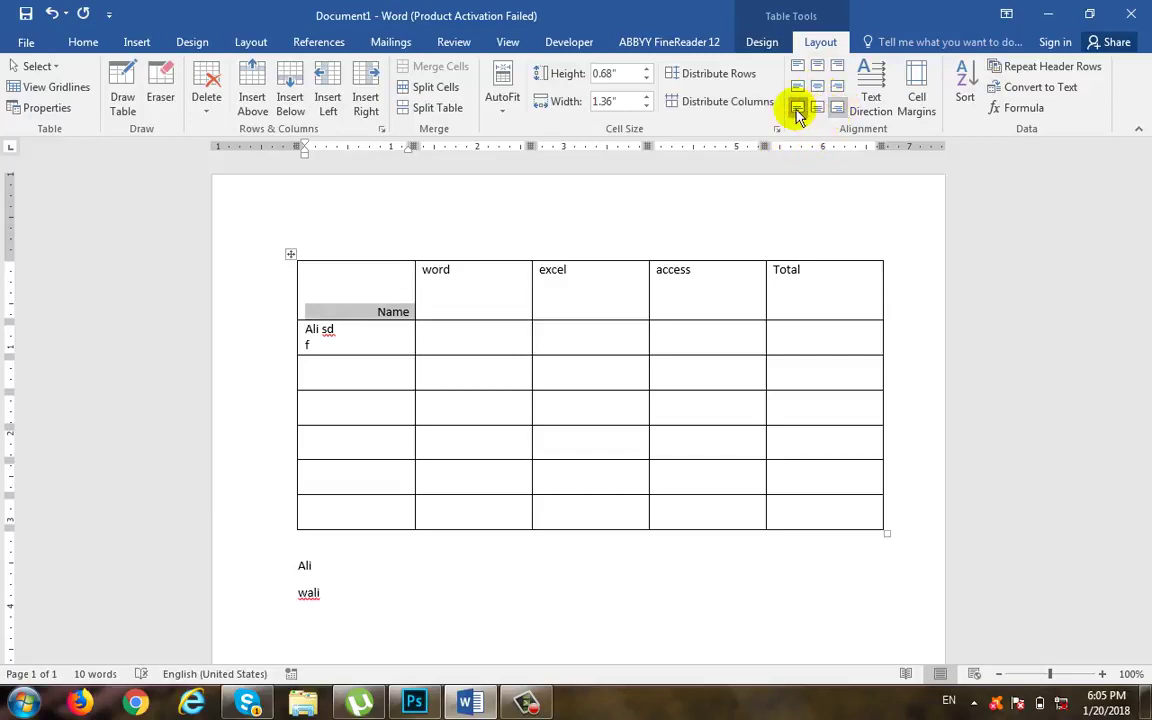
click(797, 86)
click(817, 66)
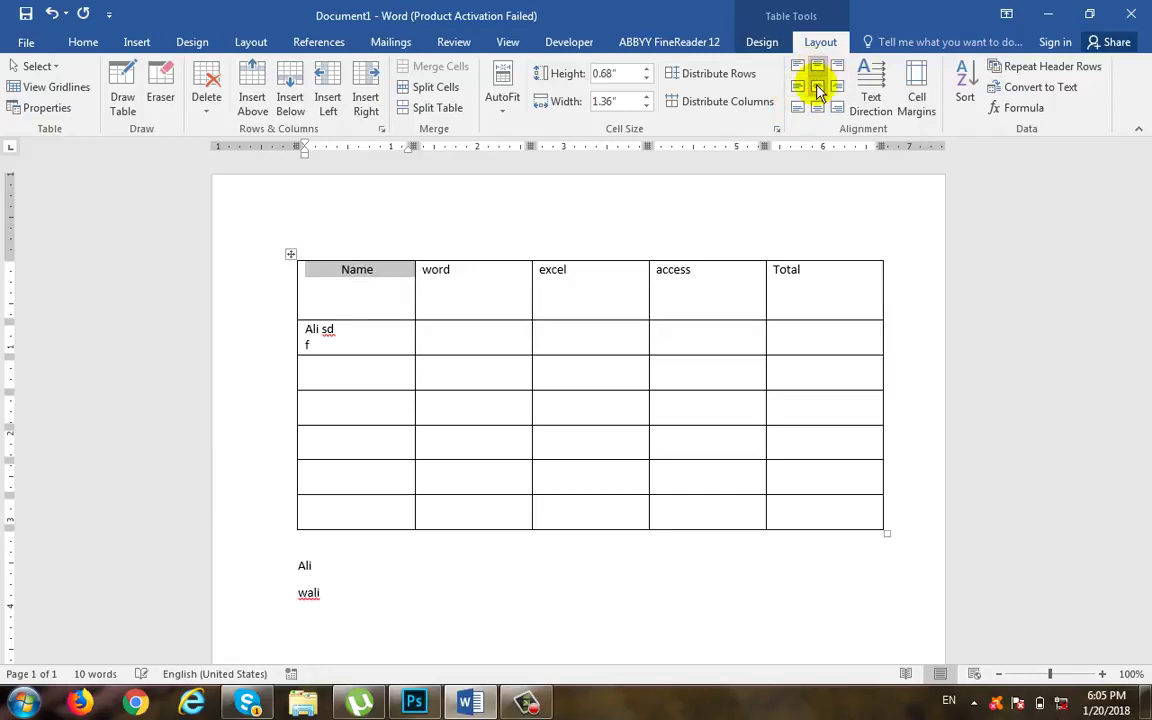
click(817, 87)
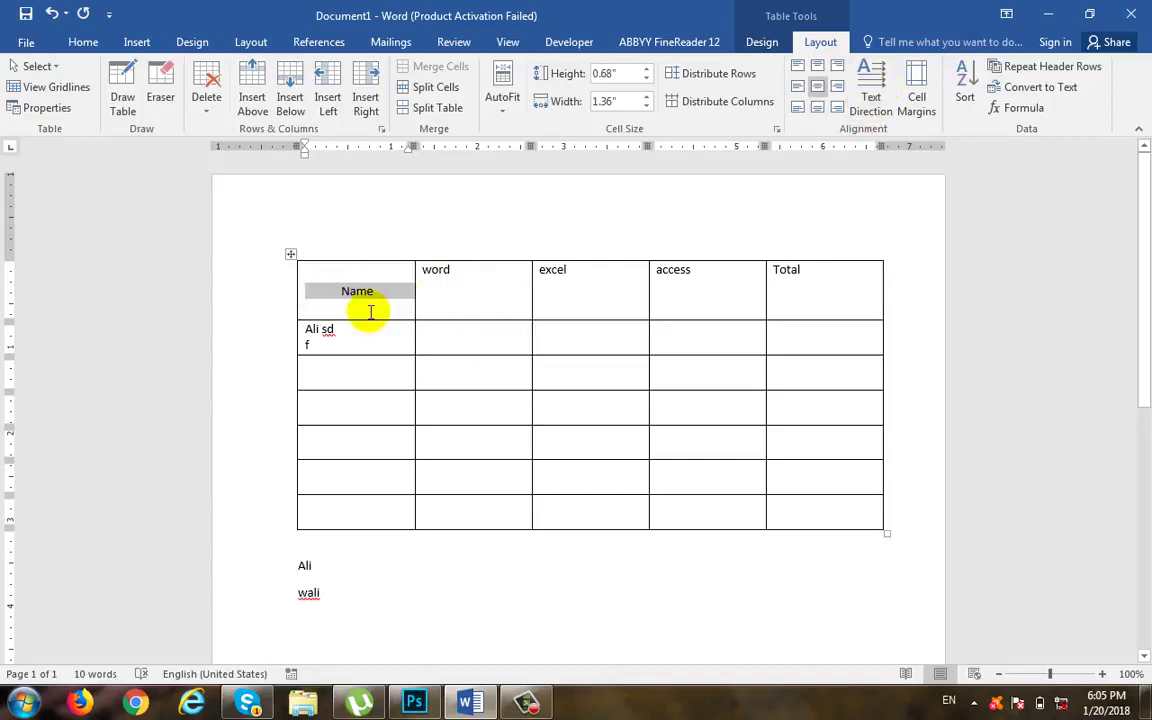
Cycle the Name heading's text direction through both vertical orientations and back to horizontal.
click(871, 100)
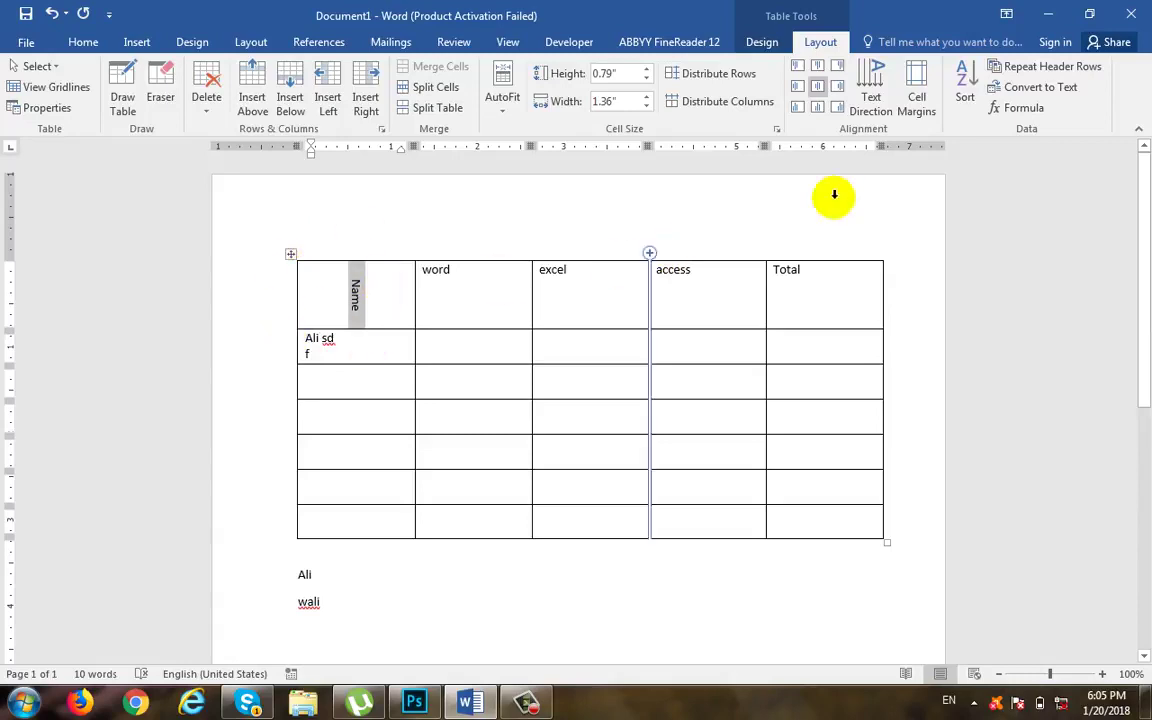
click(874, 100)
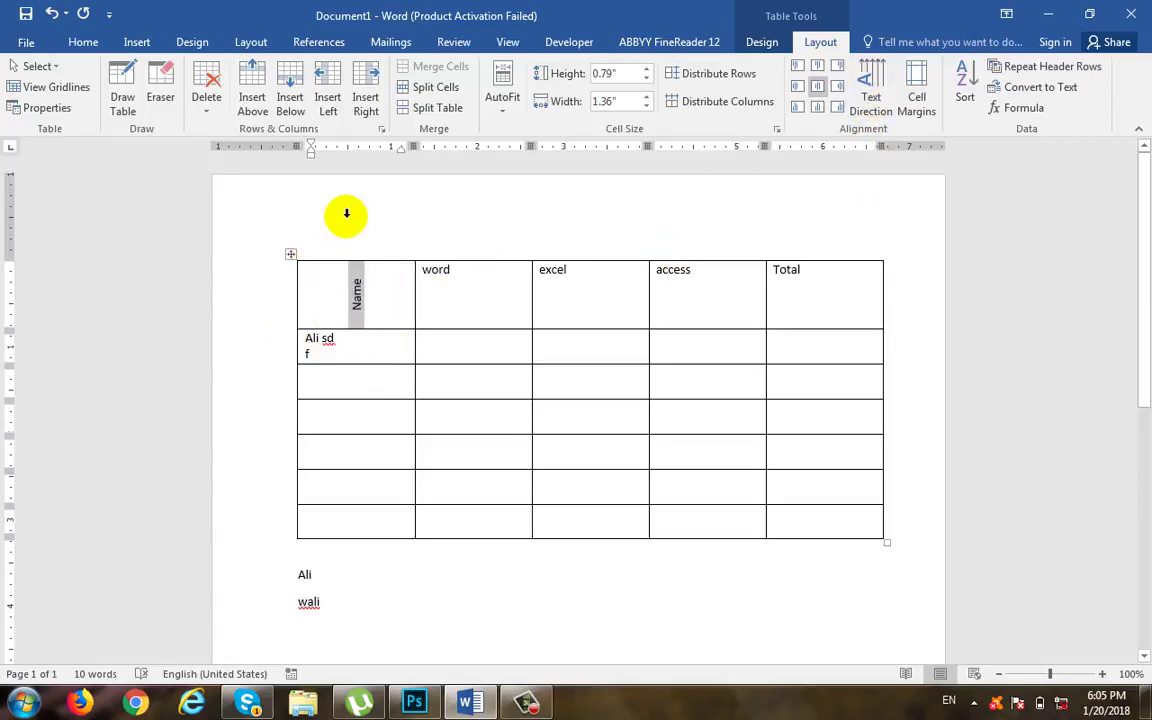
click(875, 92)
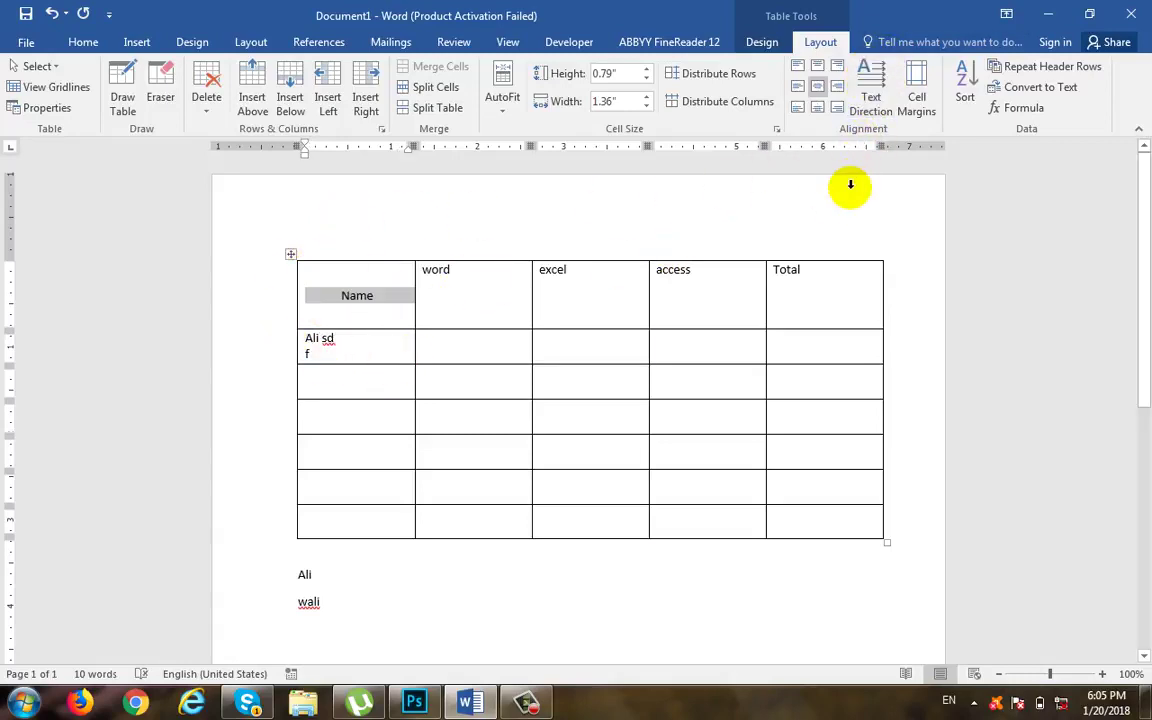
click(869, 100)
click(869, 100)
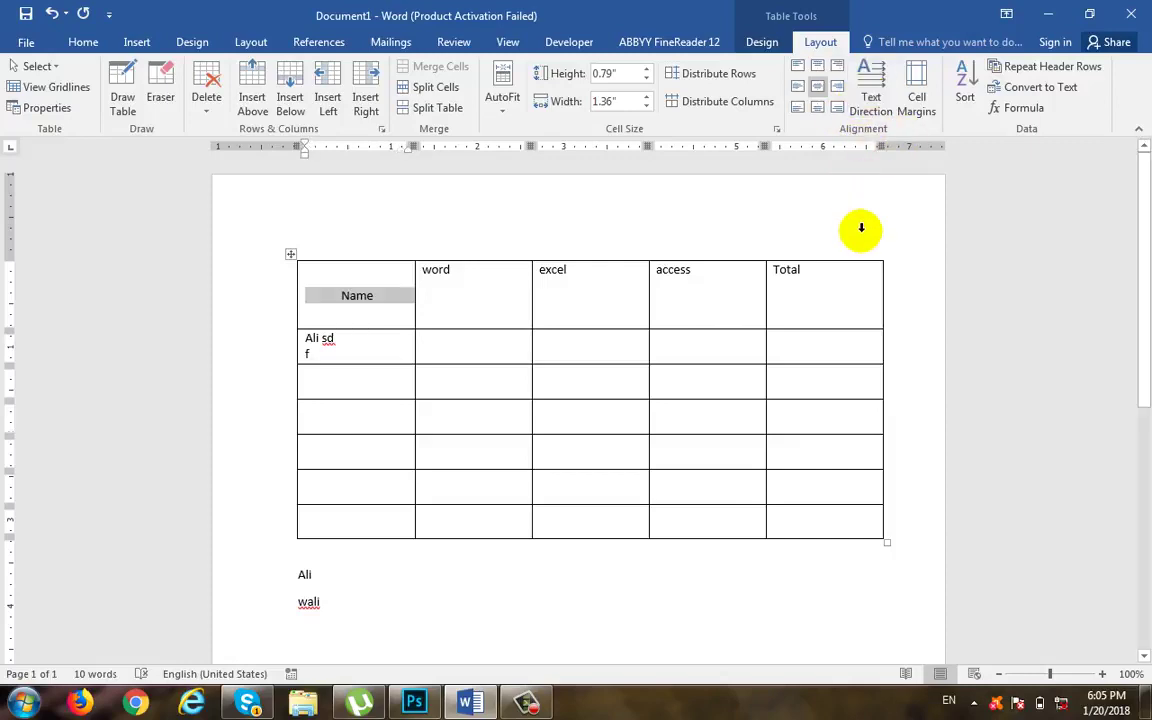
Apply Align Center to all header row cells, cycling their text direction through vertical and back to horizontal.
drag(813, 283, 357, 317)
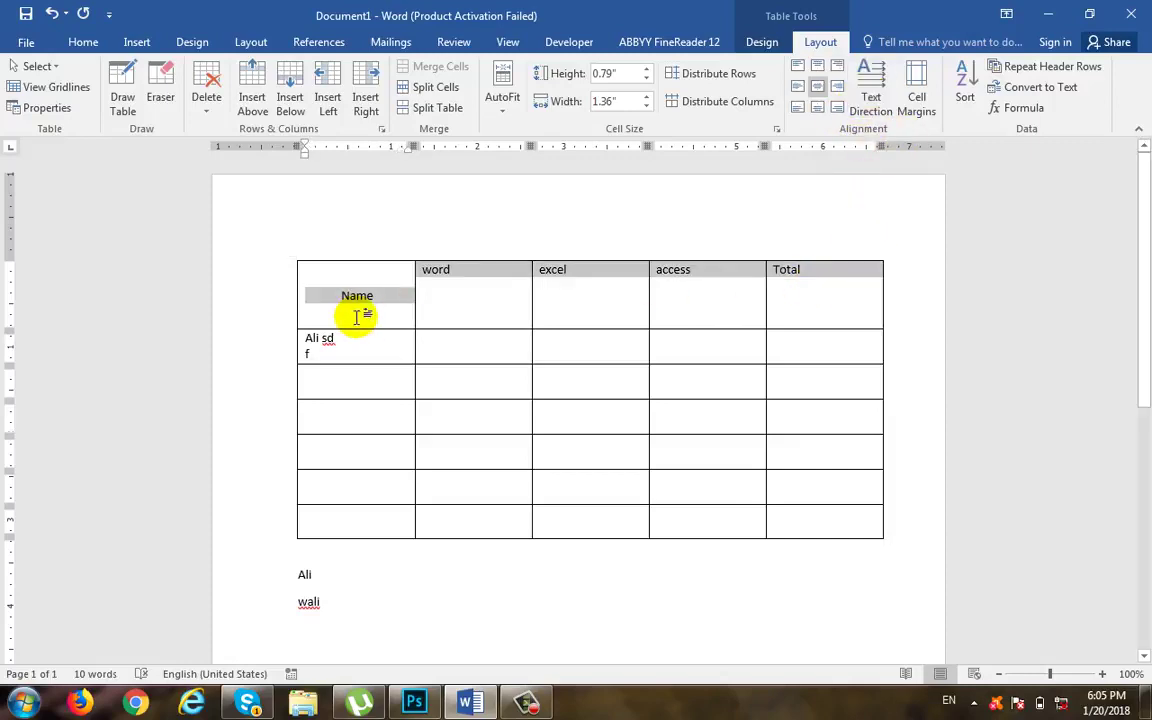
click(884, 93)
click(884, 93)
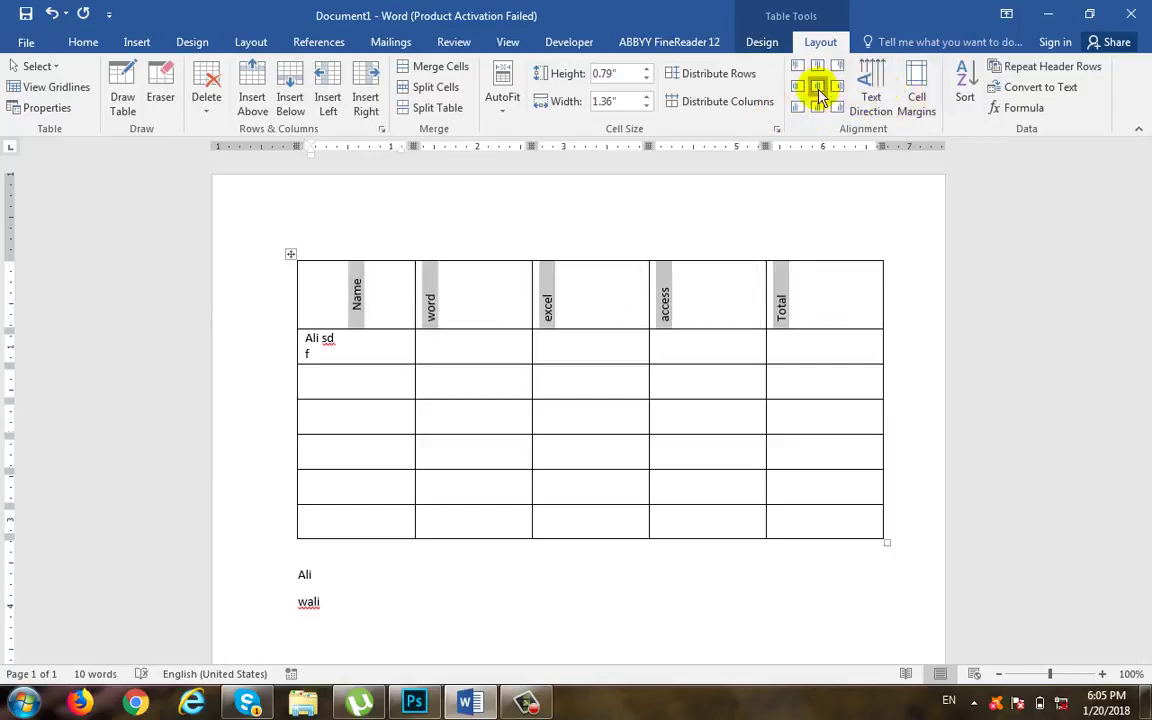
click(871, 88)
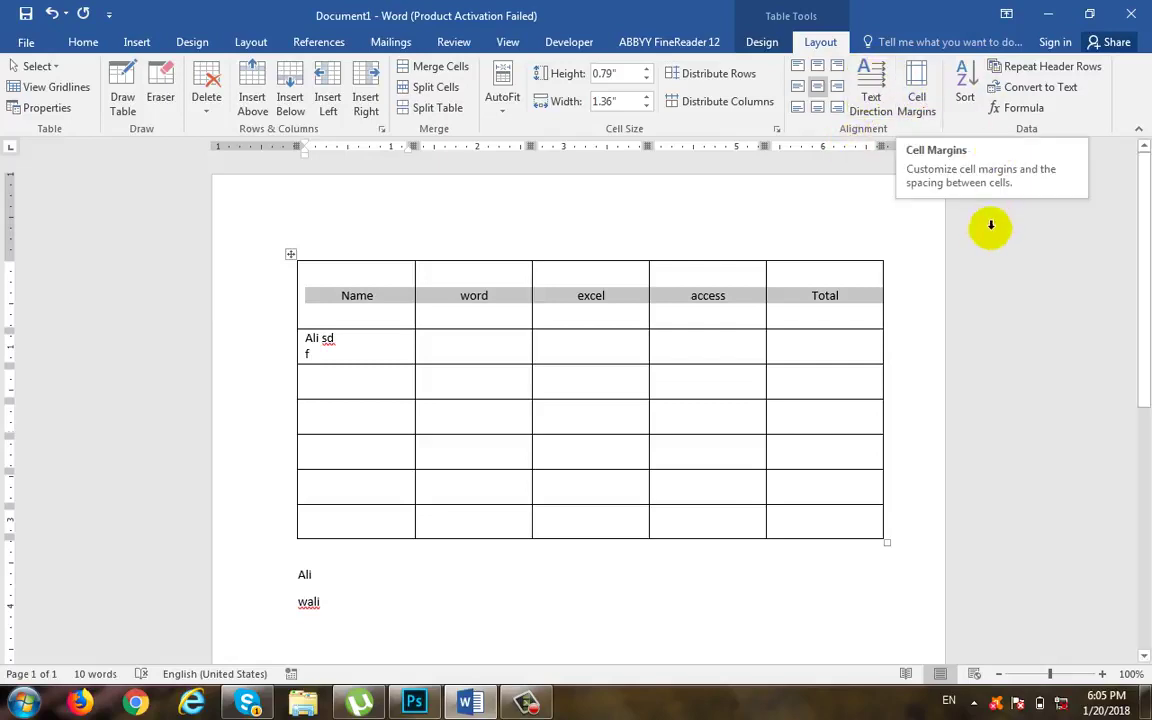
click(579, 183)
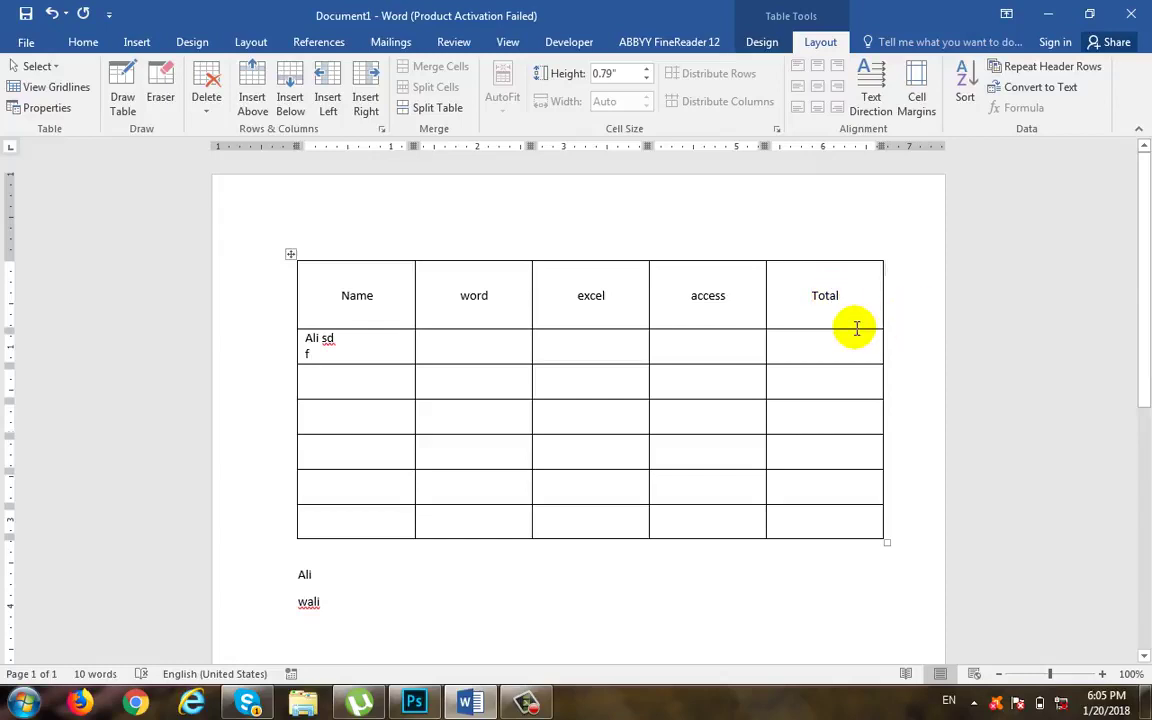
Replace the second line of text in the second row's Name column cell with a person's name.
click(380, 352)
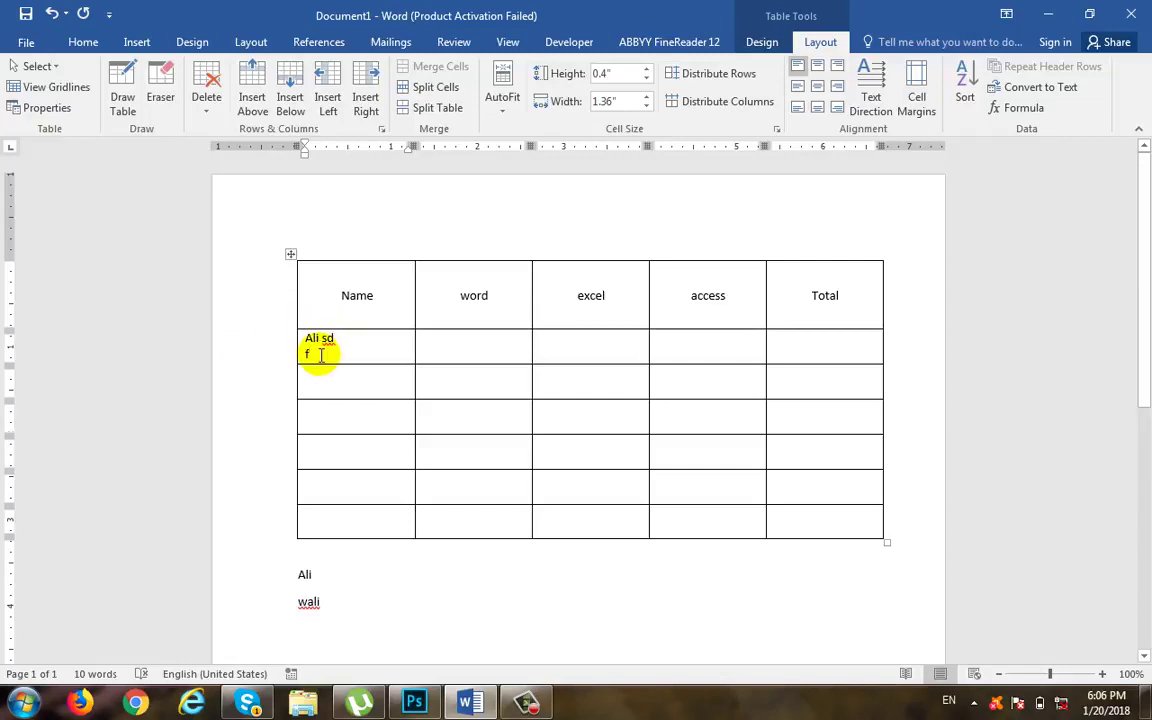
key(BackSpace)
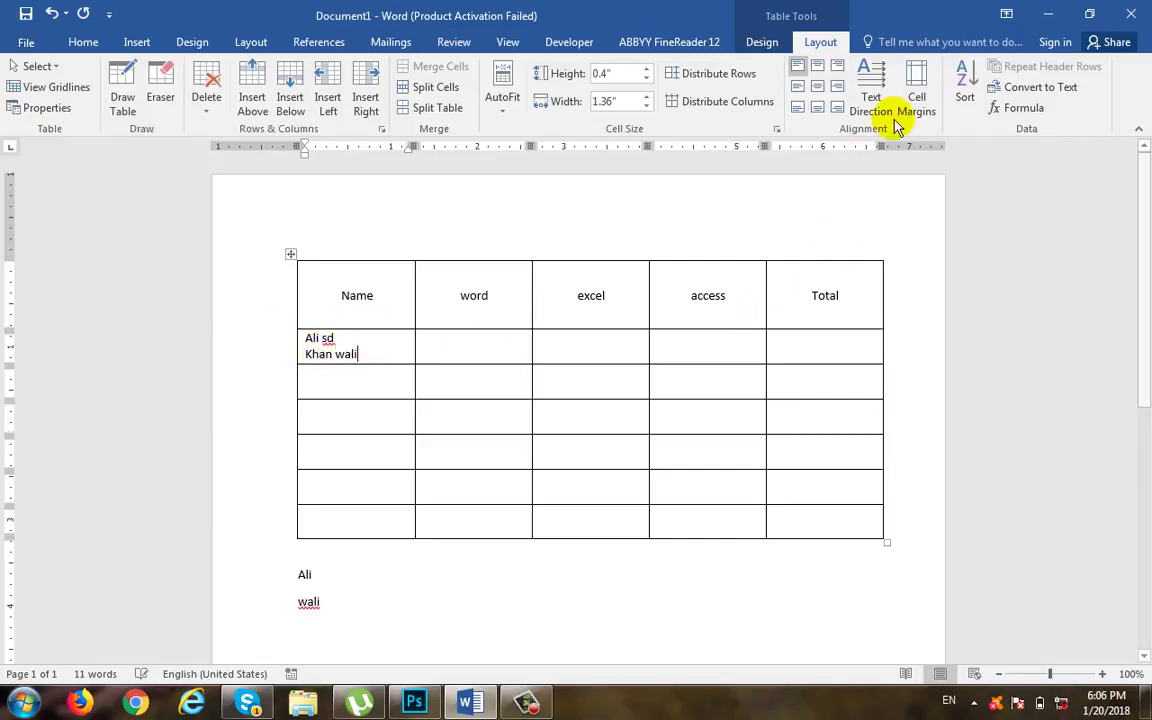
Set the table's default top cell margin to 0.1" and enter "sdfsdfsdf" in the third row of the Name column.
click(916, 95)
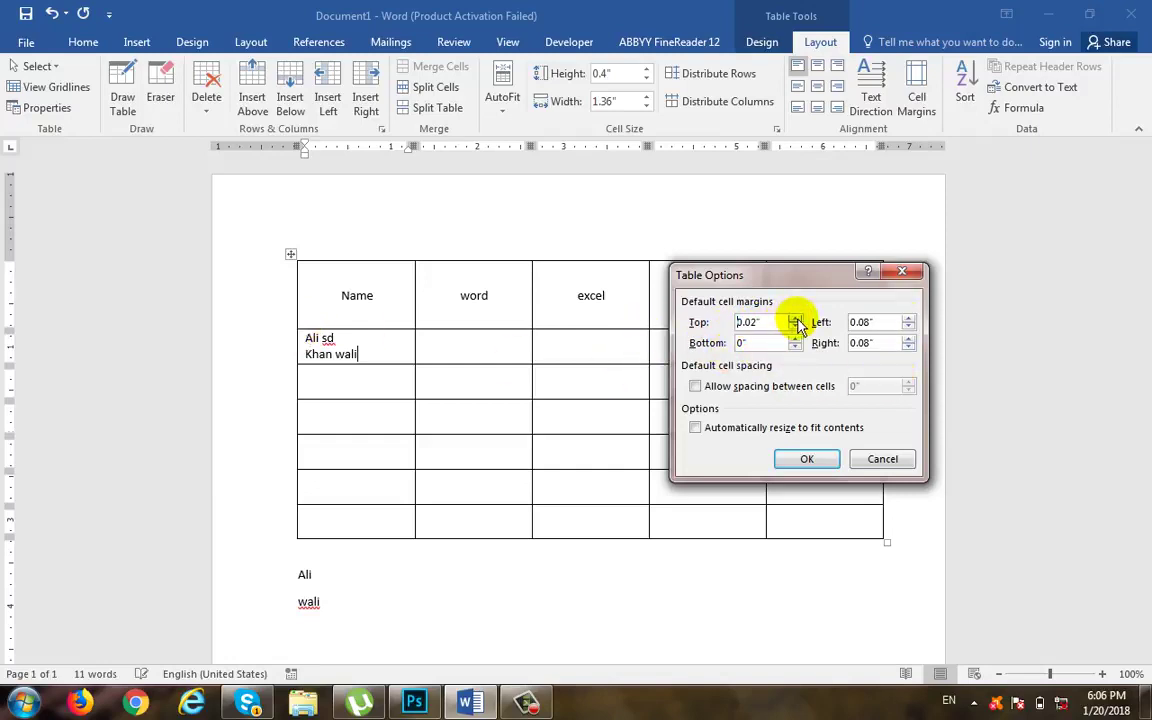
click(806, 459)
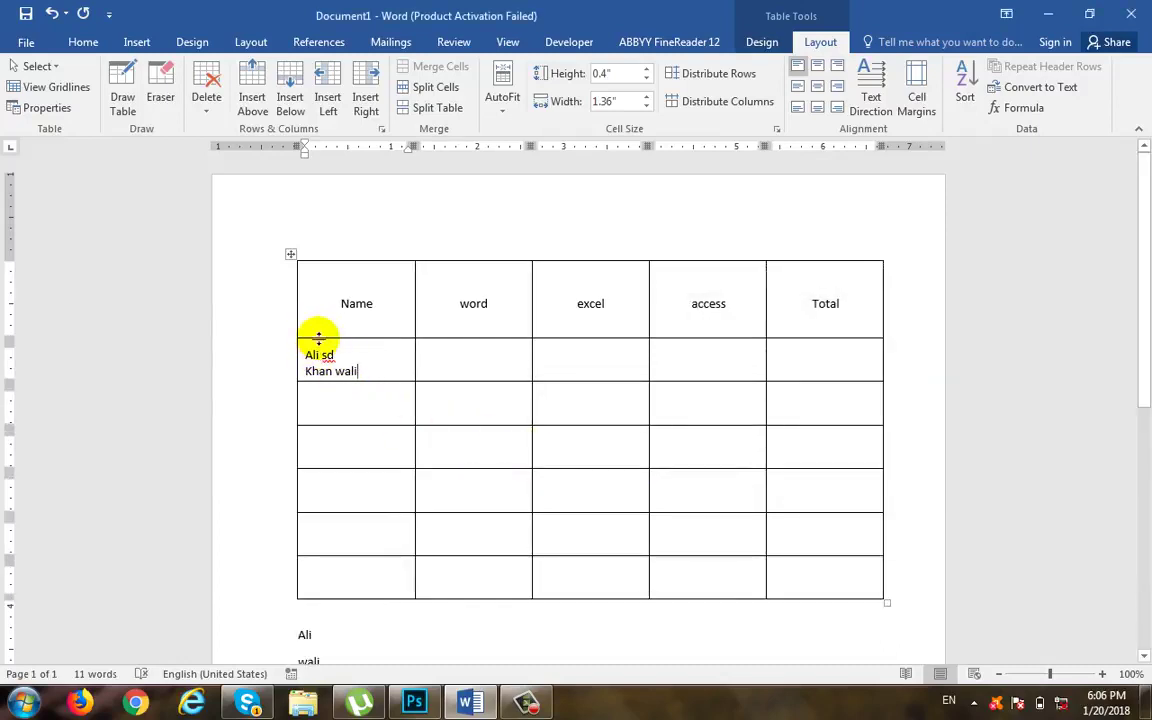
click(352, 398)
text(sdfsdfsdf)
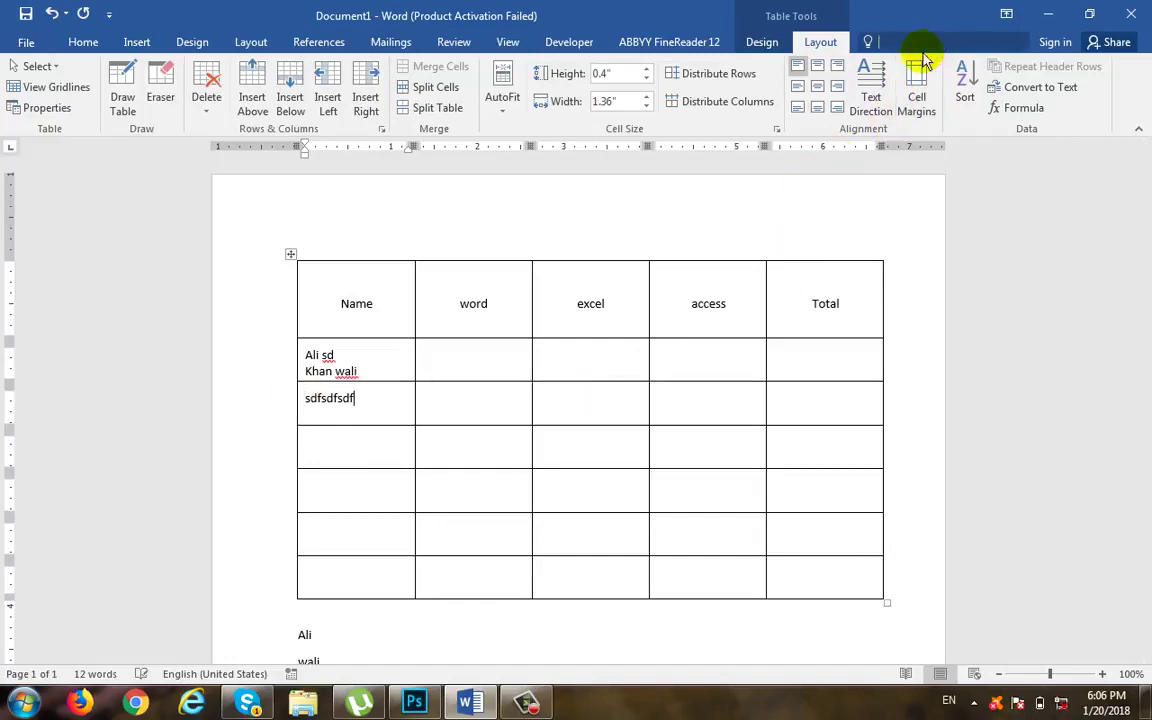
Increase the table's default bottom, left and right cell margins, with the left margin at 0.09".
click(917, 104)
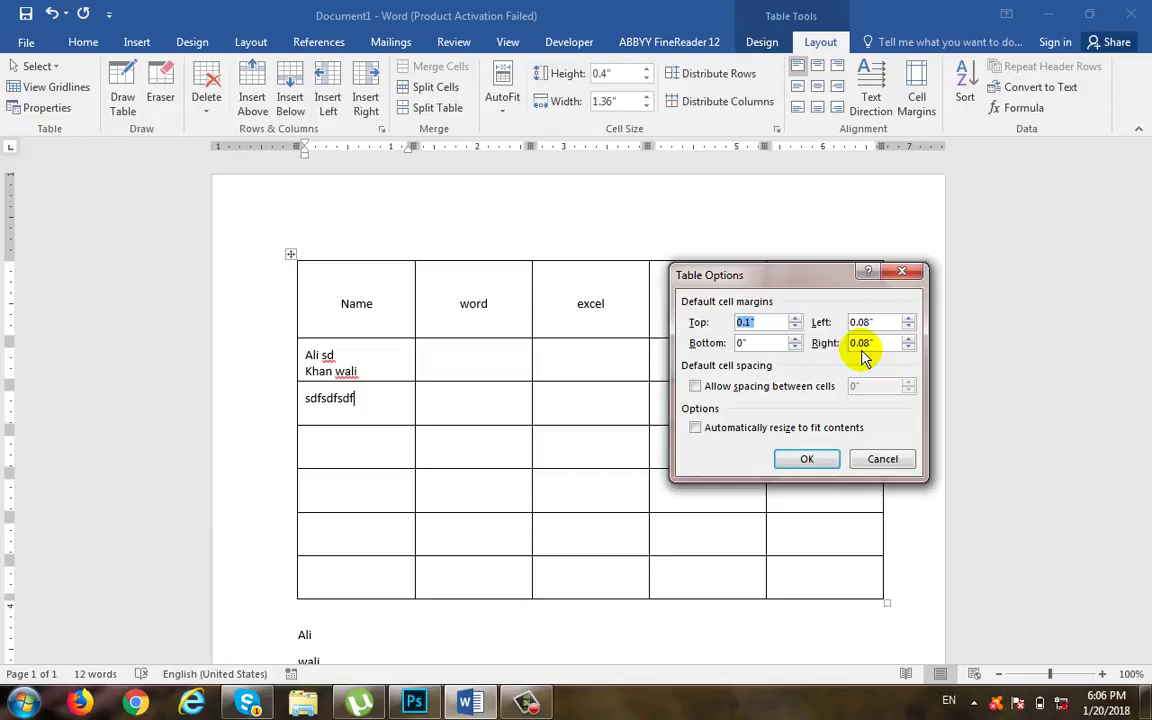
click(908, 318)
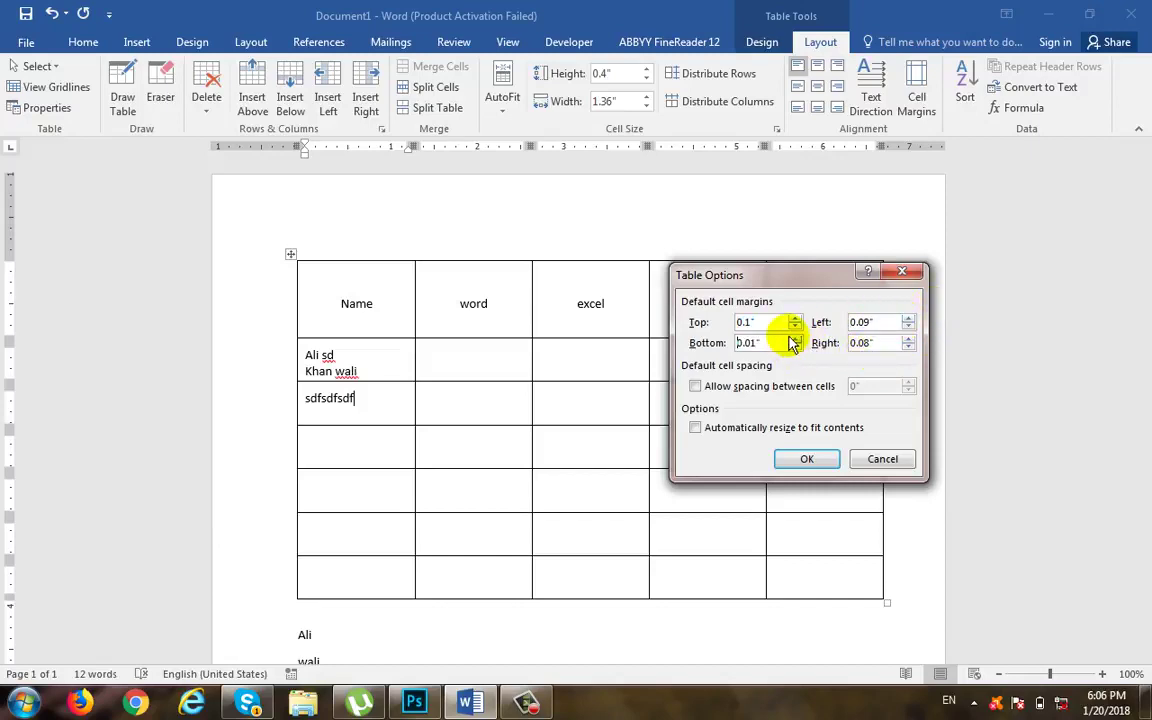
click(908, 338)
click(808, 459)
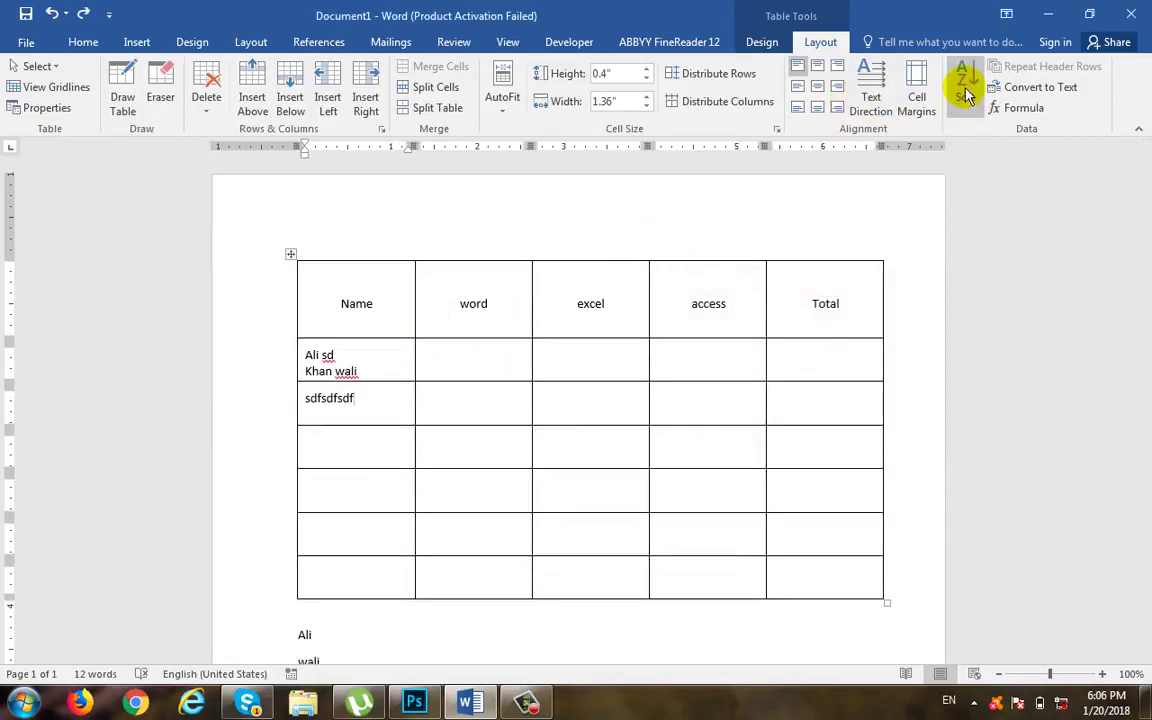
Undo the sample text entry in the third row and the top cell margin change.
click(92, 42)
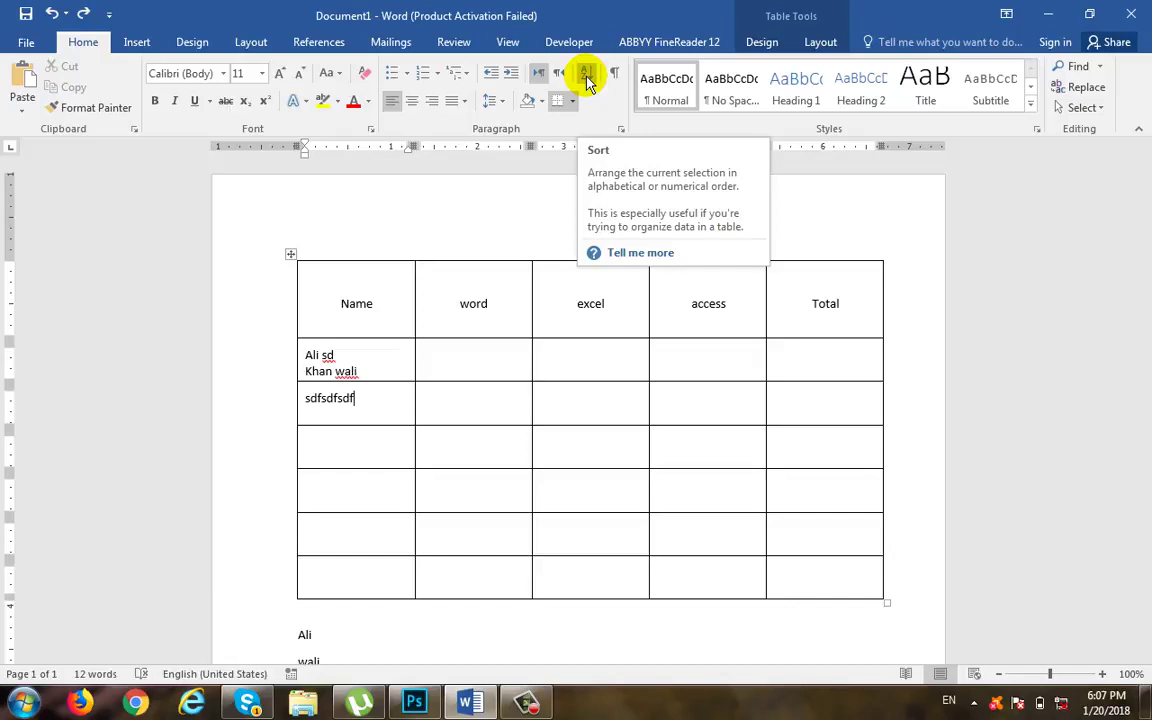
click(390, 394)
key(ctrl+z)
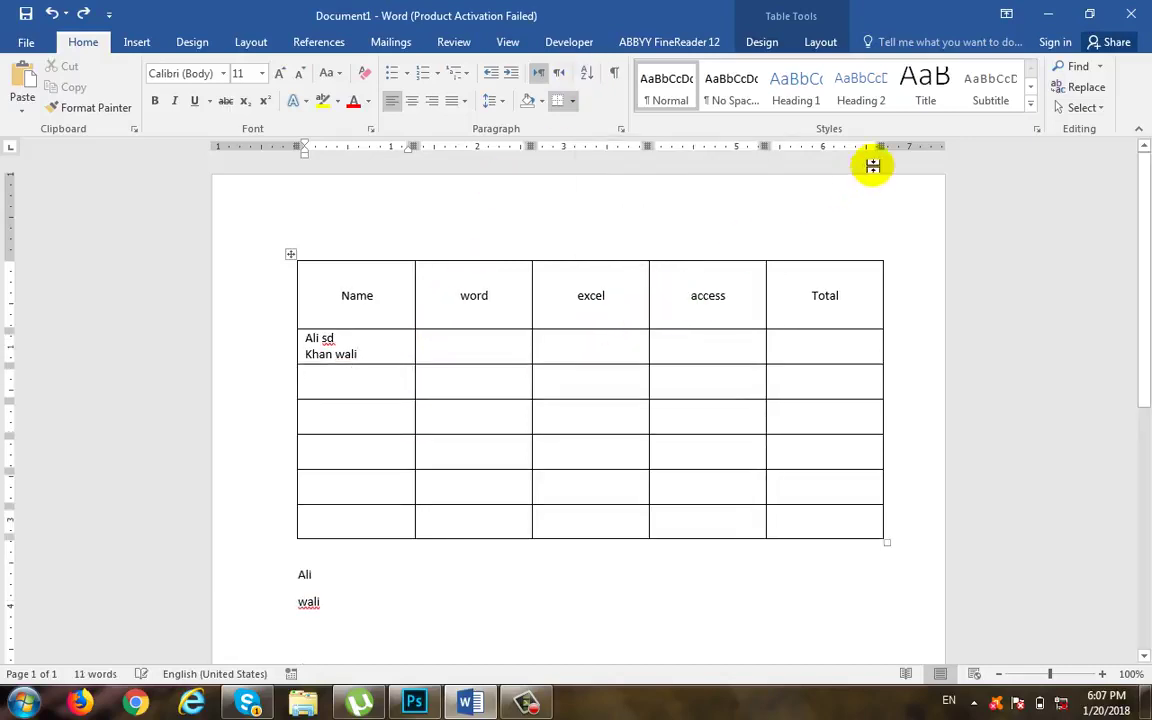
Undo the extra text in the second row's Name cell until only the first name is left.
key(ctrl+z)
key(ctrl+z)
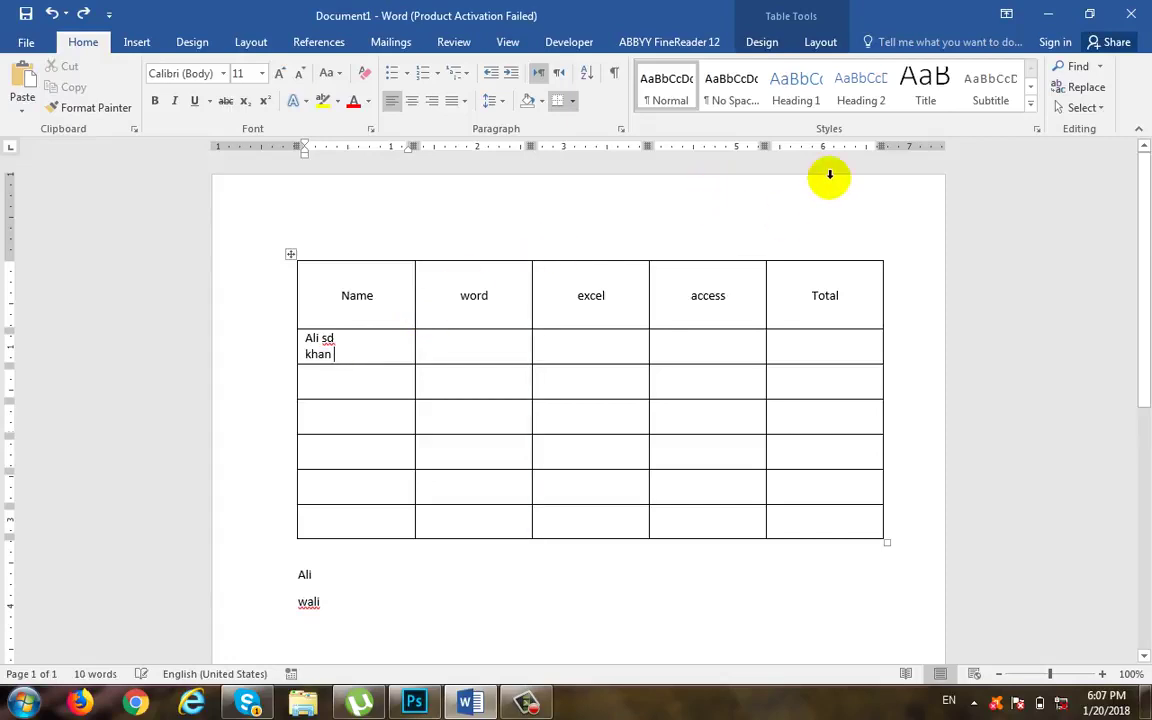
drag(373, 337, 278, 347)
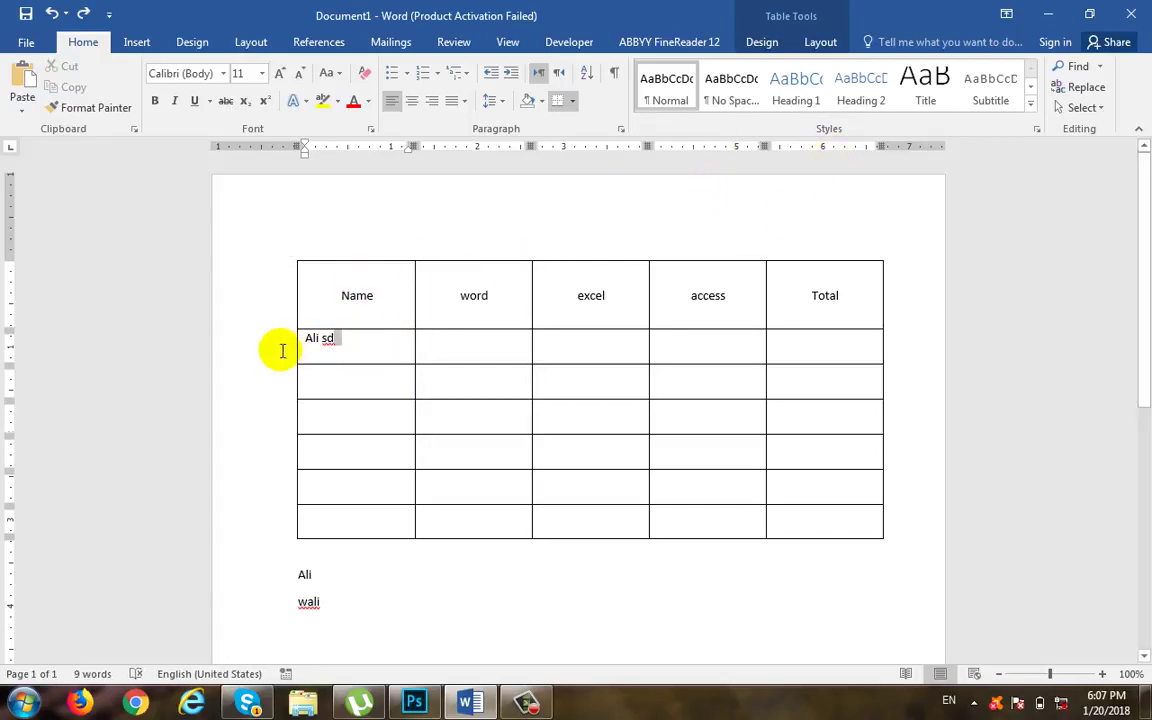
key(ctrl+z)
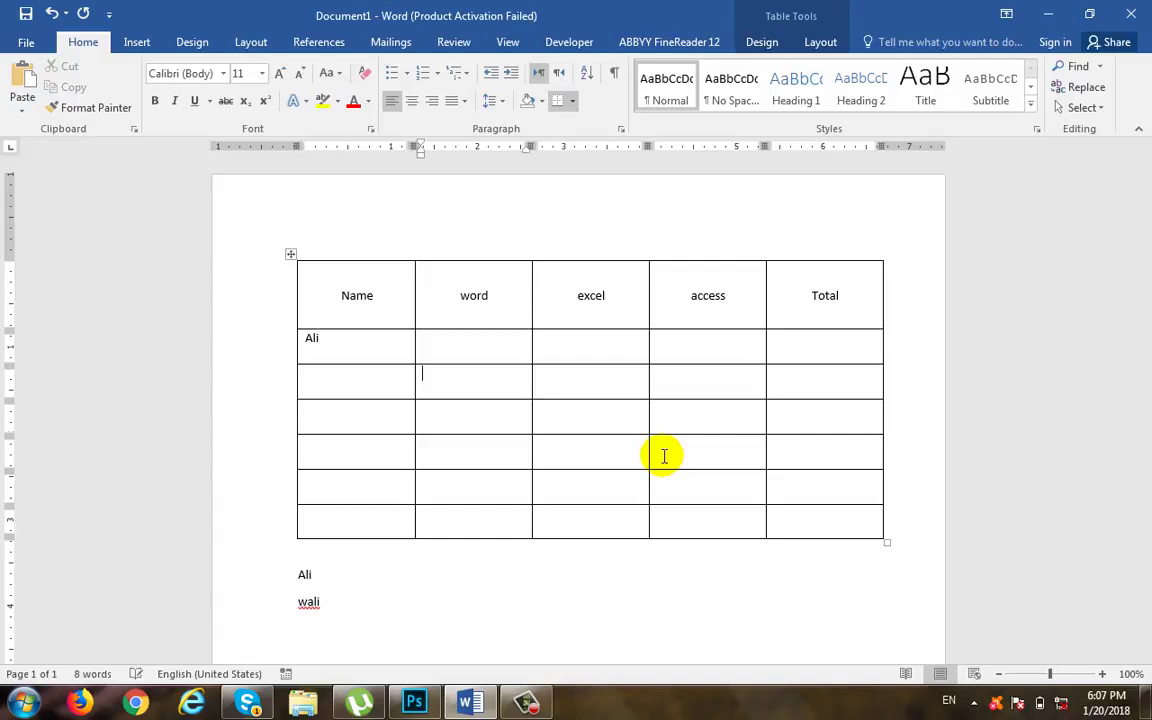
Enter a different first name in each of the third, fourth and fifth rows of the Name column.
text(wali)
key(Down)
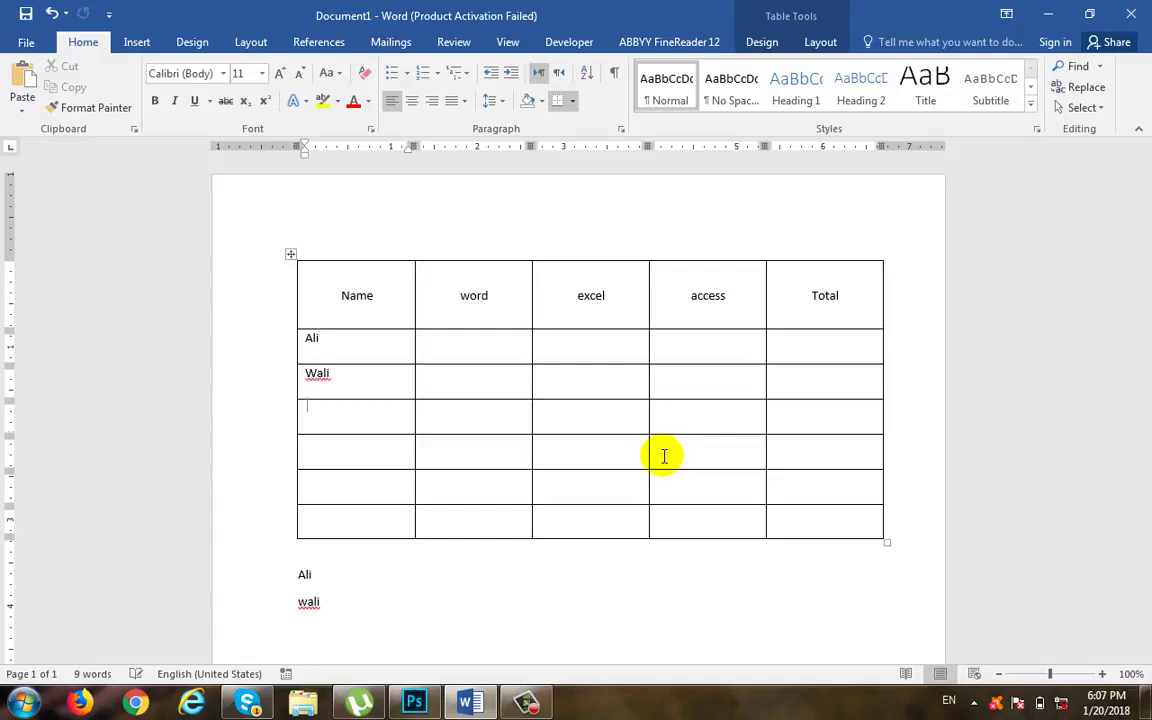
text(ahmad)
key(Down)
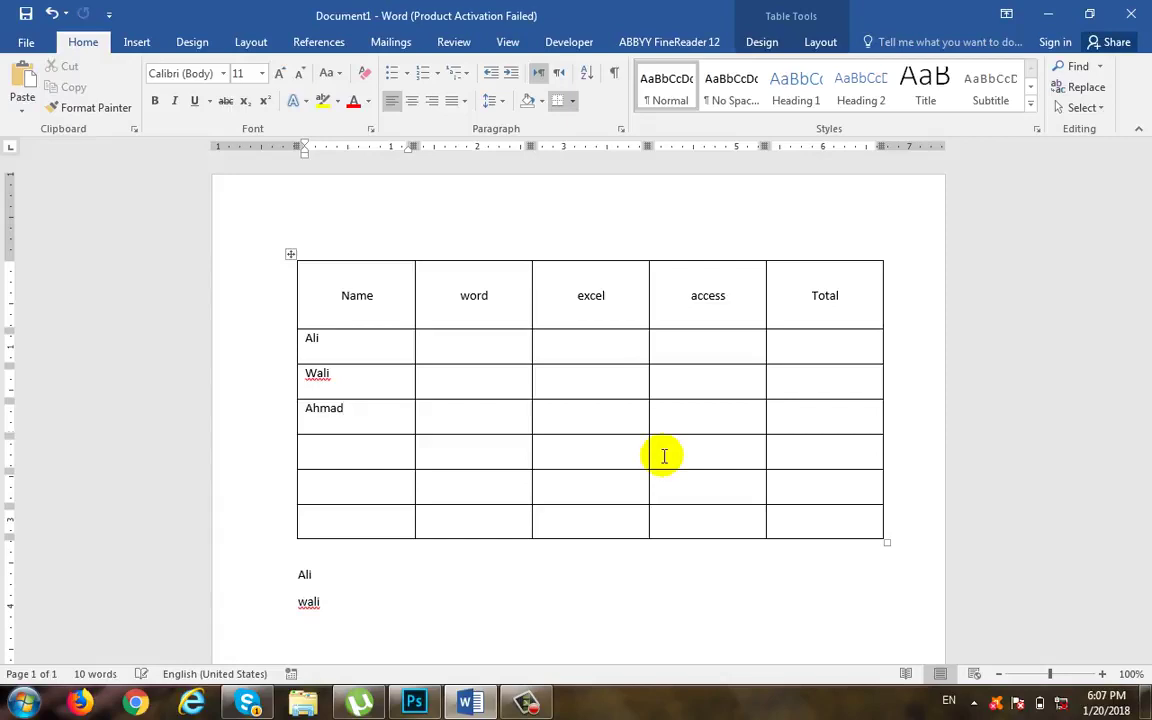
text(zafar)
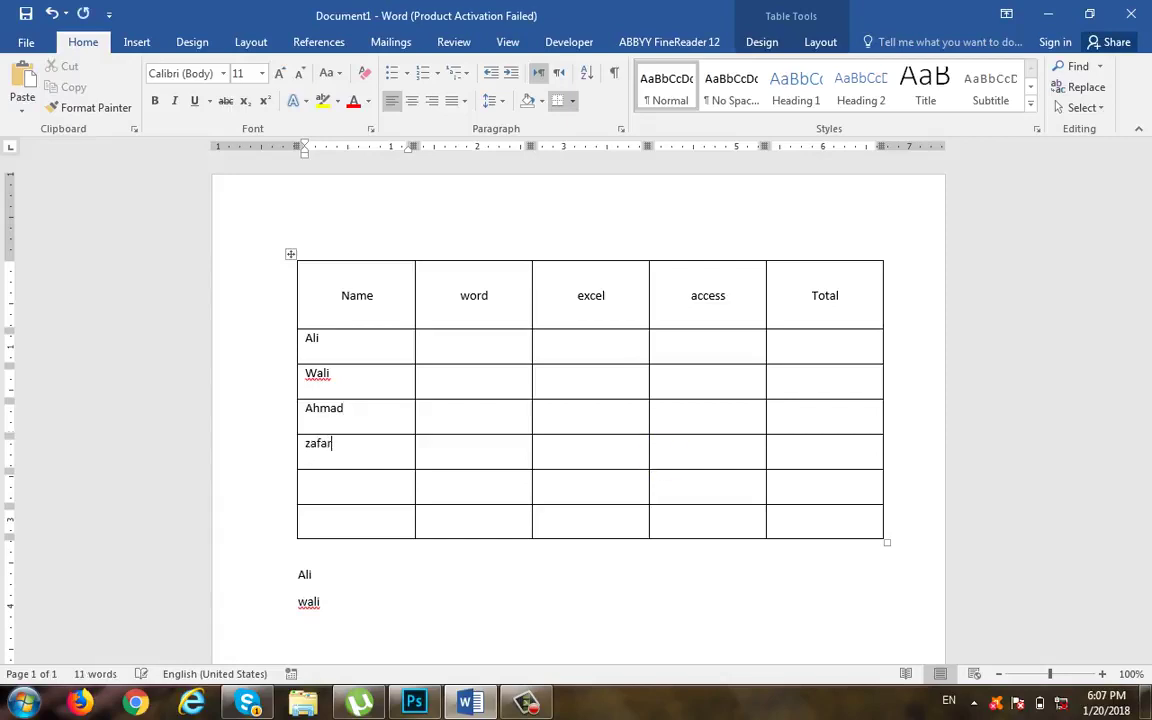
Copy the four names and paste them down the Name column from the sixth row and again from the ninth row.
drag(350, 440, 337, 342)
key(ctrl+c)
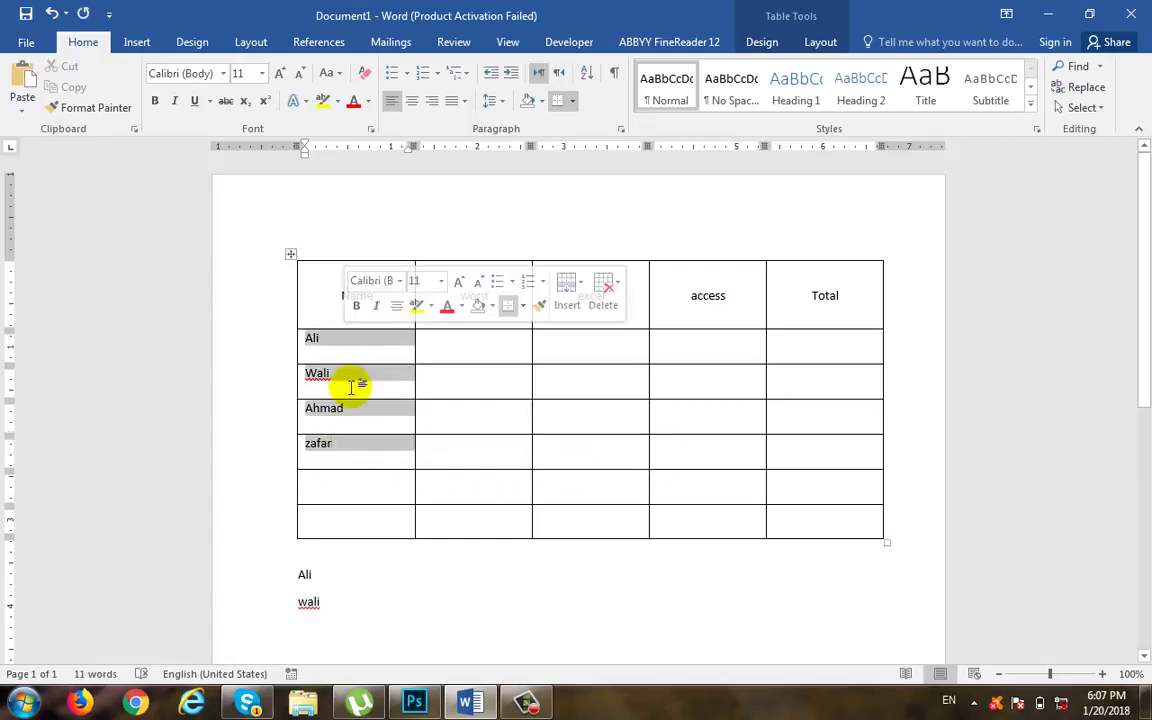
click(371, 480)
key(ctrl+v)
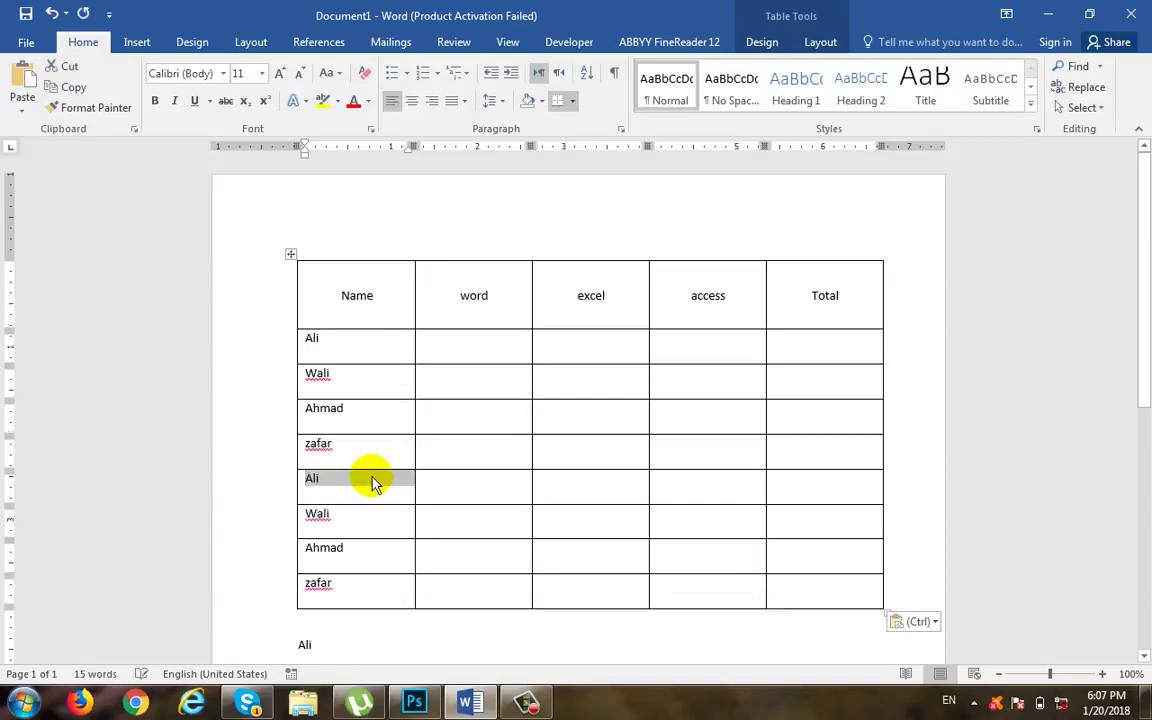
scroll(366, 508, down, 2)
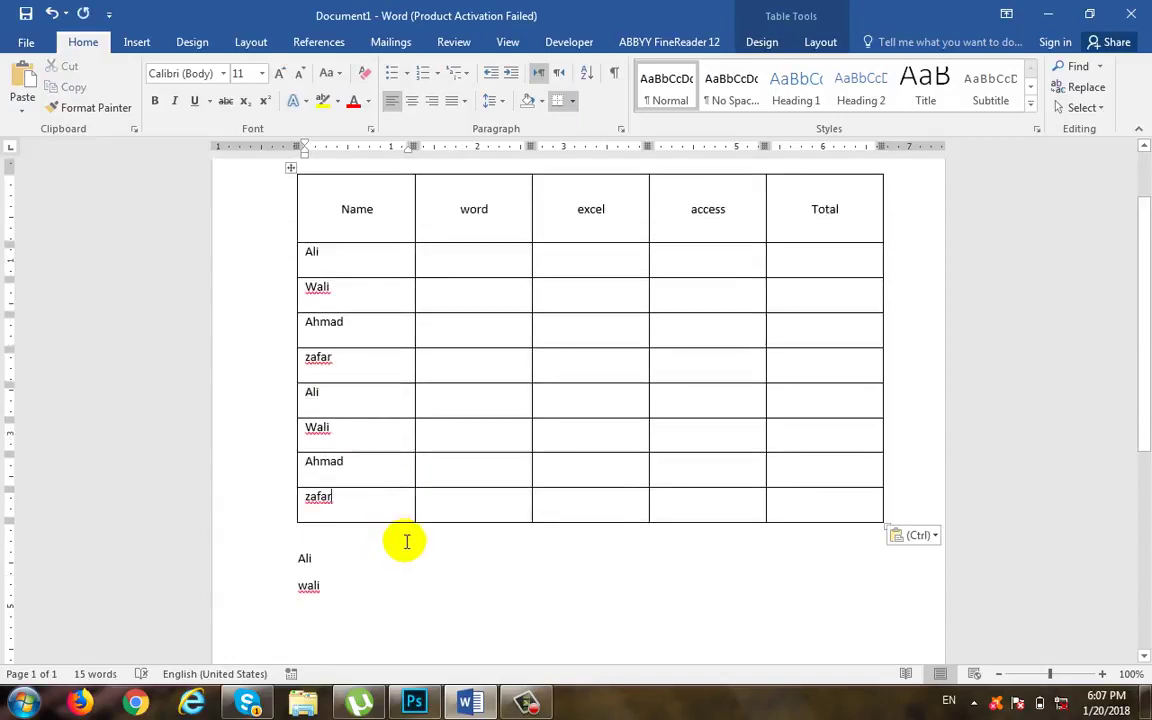
text(Ali Wali Ahmad)
scroll(404, 545, down, 1)
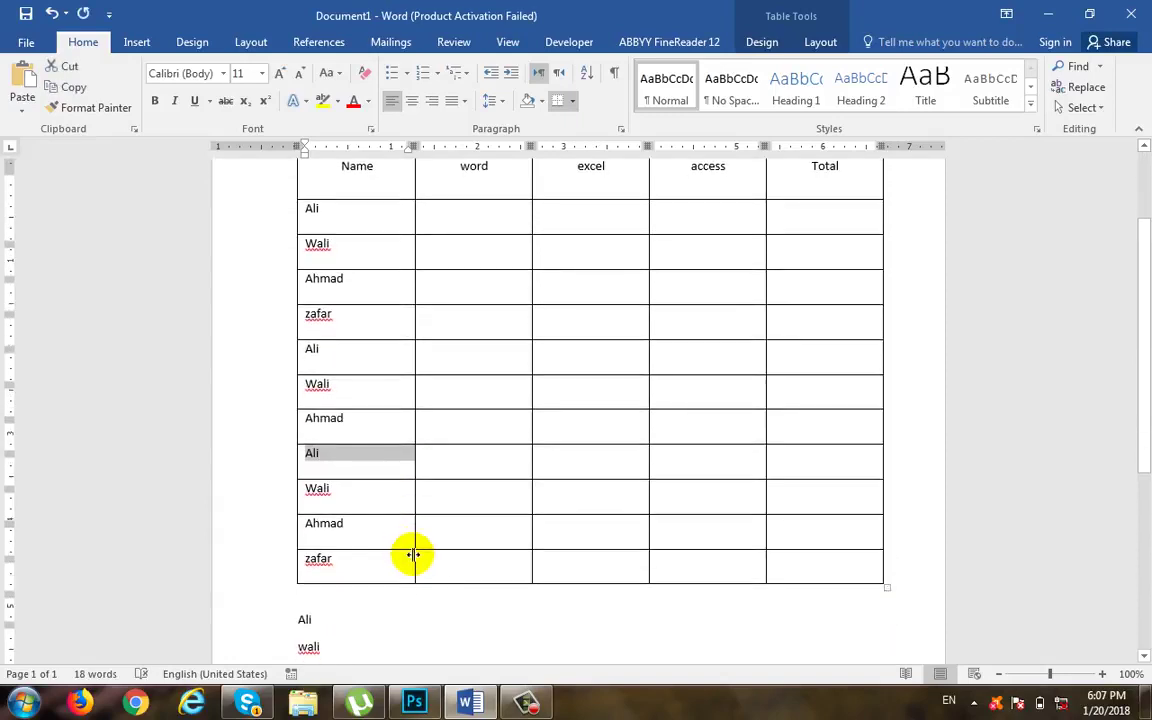
Enter the scores 66, 55, 77 and 88 in the word column for the first four names.
scroll(405, 500, up, 2)
click(480, 293)
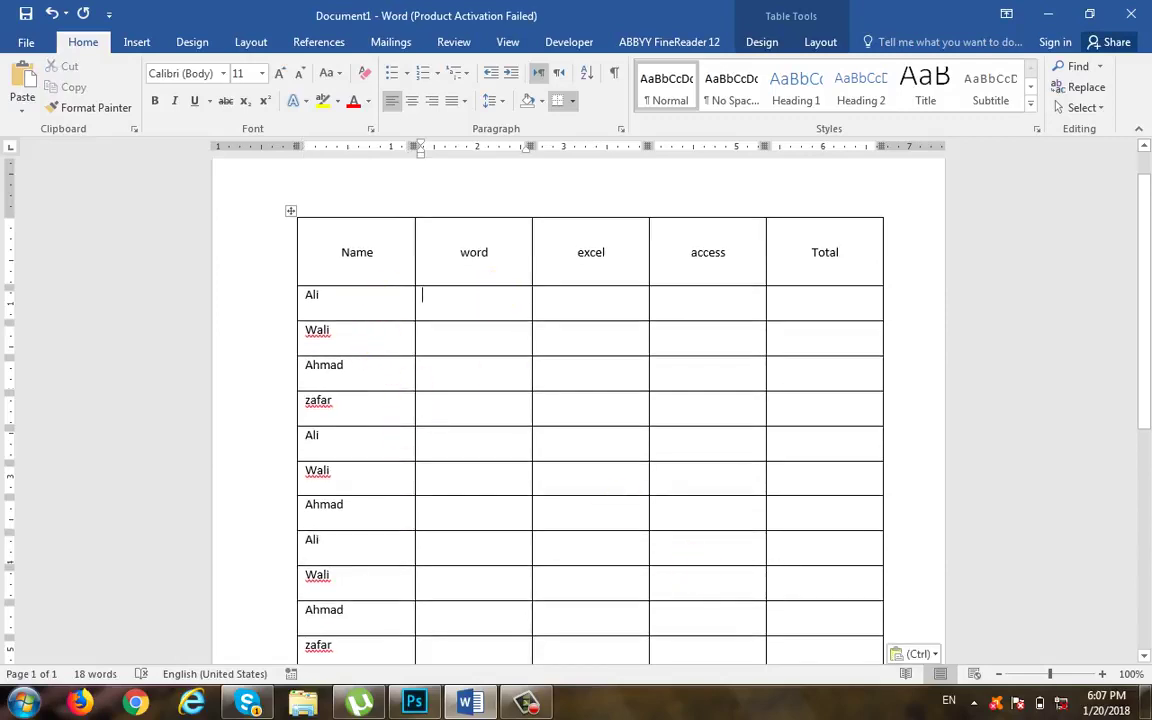
text(66)
key(Return)
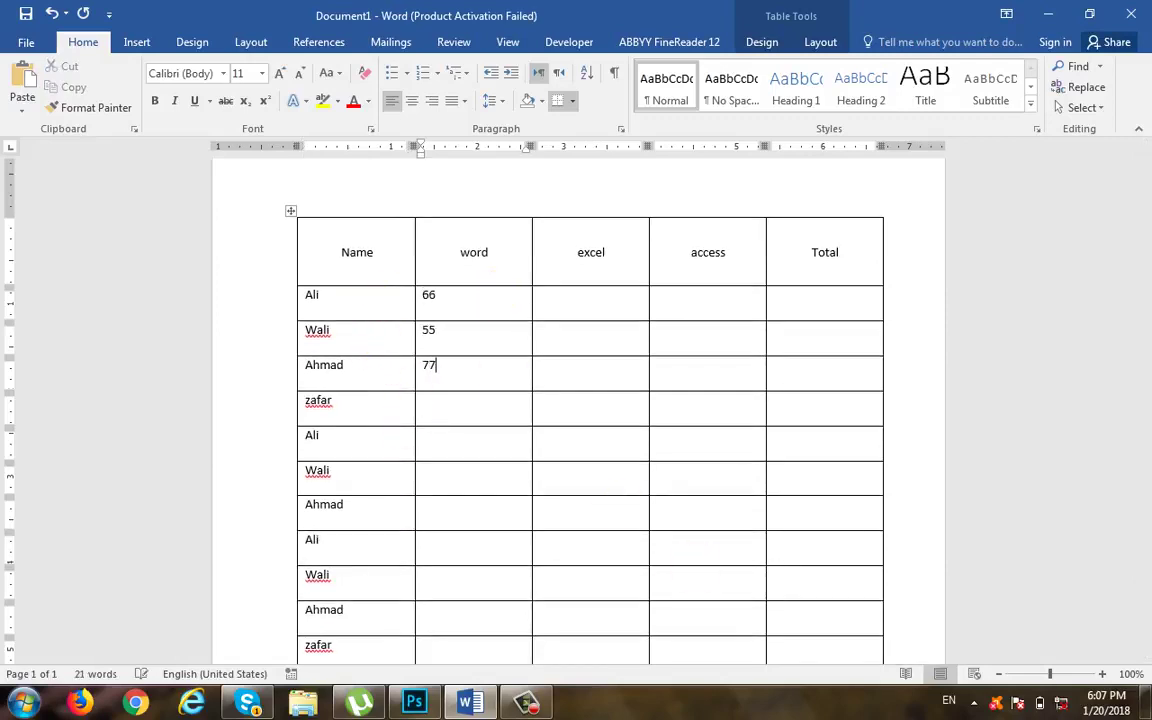
key(Down)
text(8)
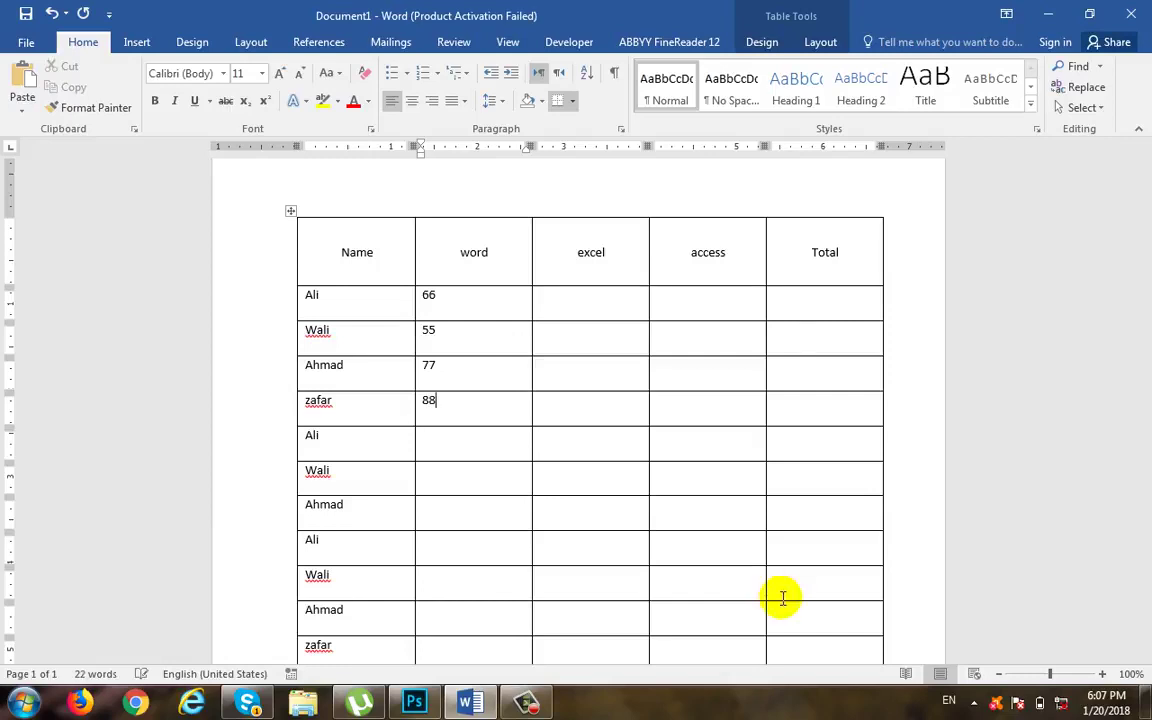
Copy the four word scores and paste them into the word column starting at the seventh row.
drag(463, 398, 458, 314)
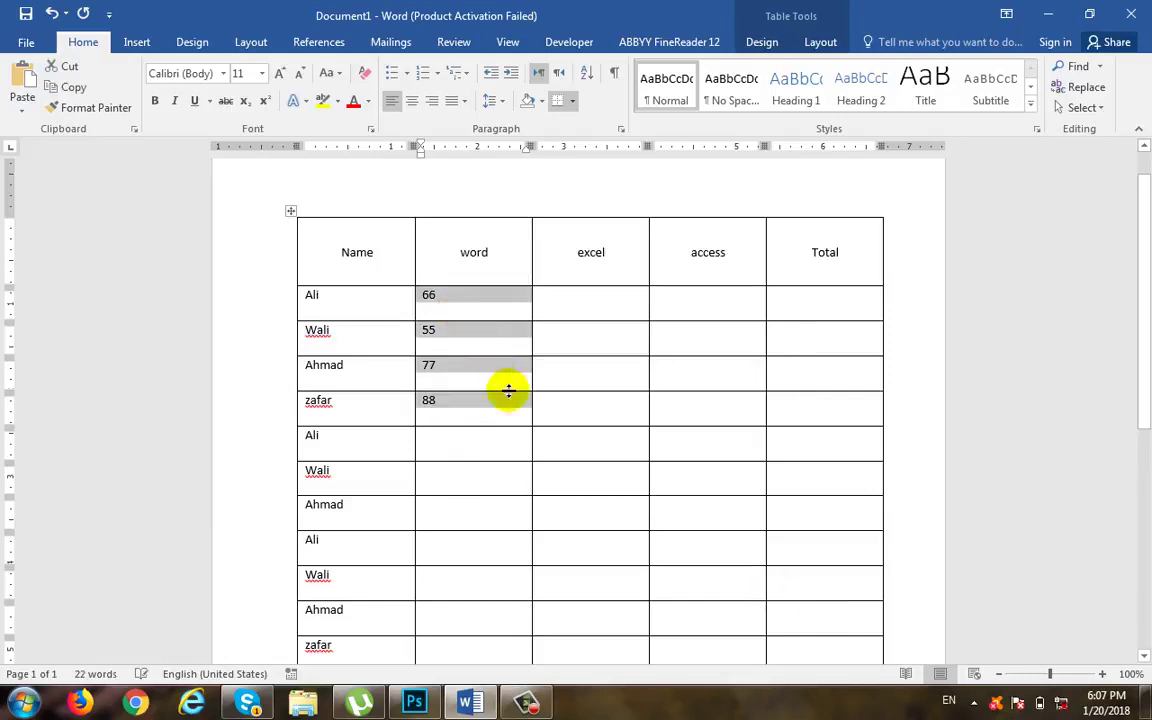
scroll(517, 424, down, 1)
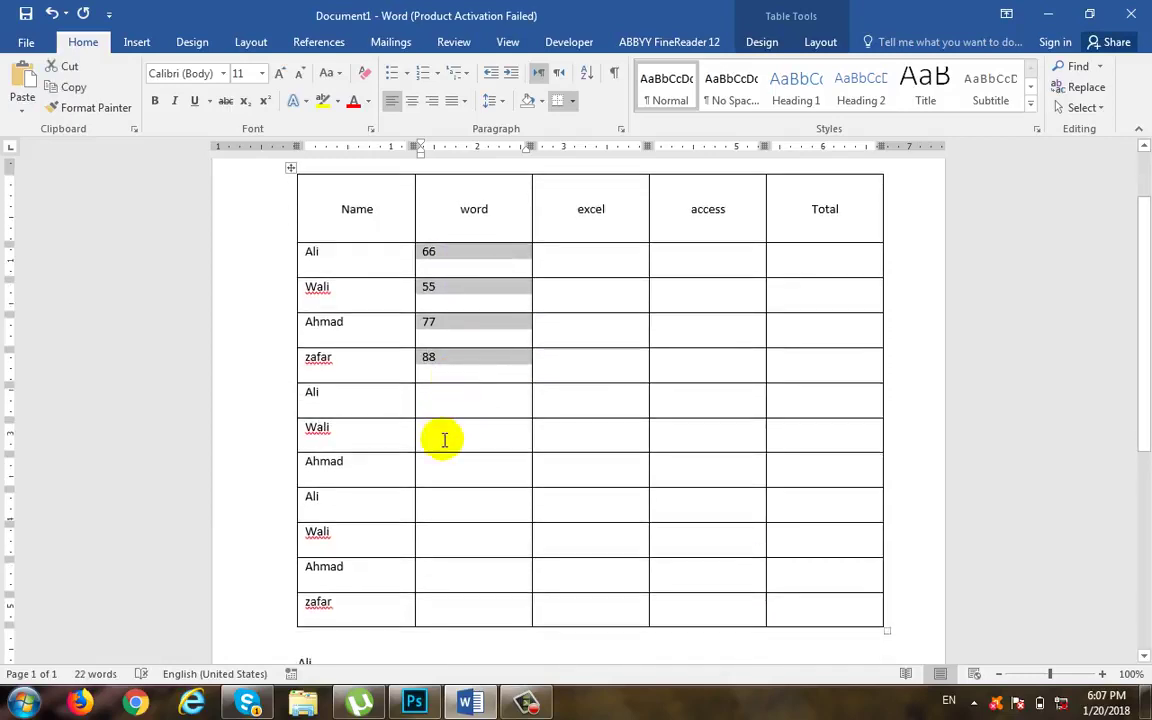
key(ctrl+c)
click(488, 440)
key(ctrl+v)
Try to paste the copied scores again in the word column starting at the eleventh row.
click(494, 575)
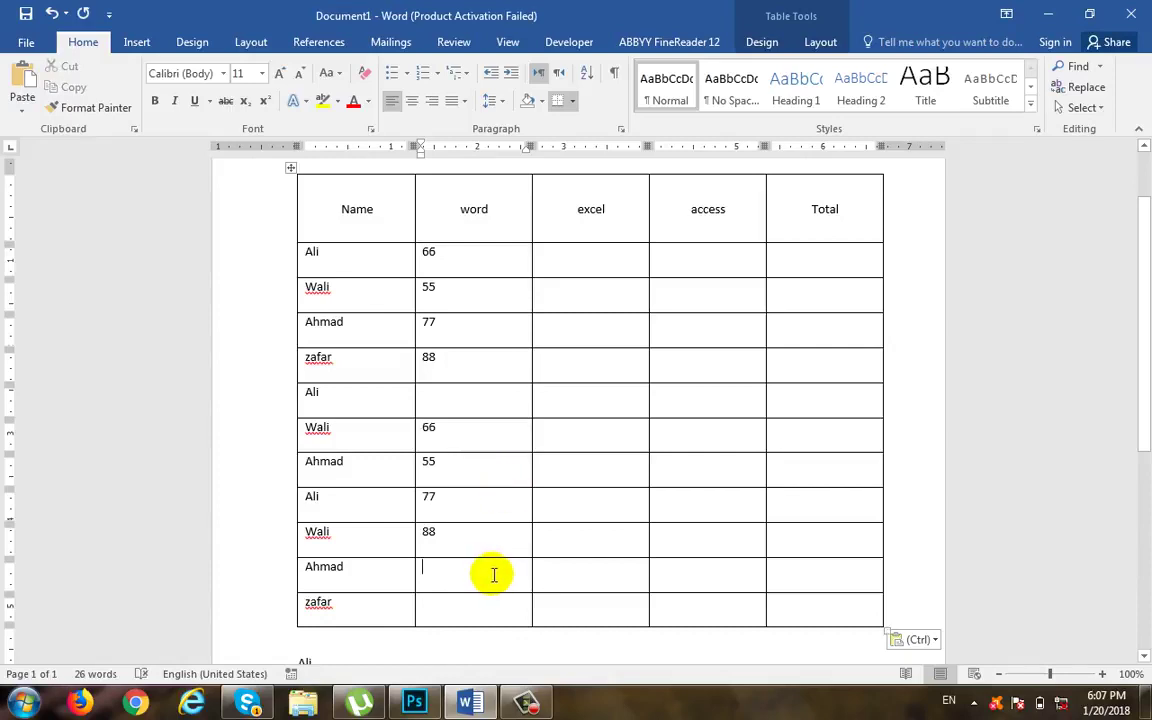
key(ctrl+v)
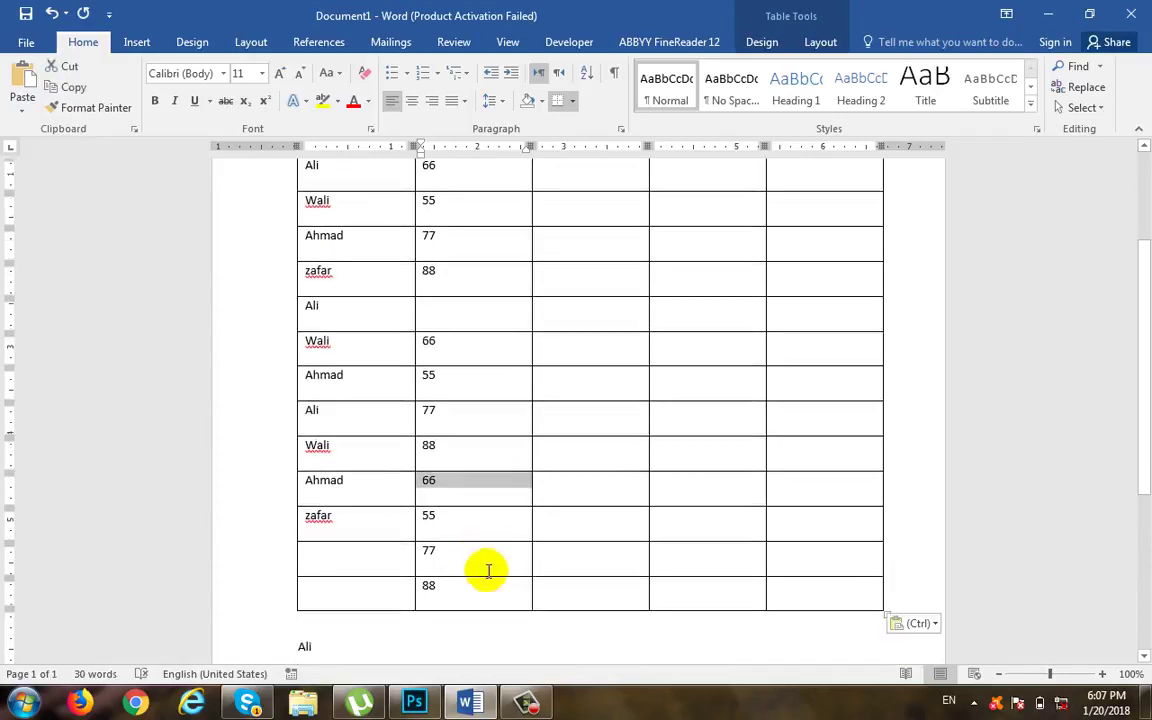
drag(488, 570, 488, 586)
key(ctrl+z)
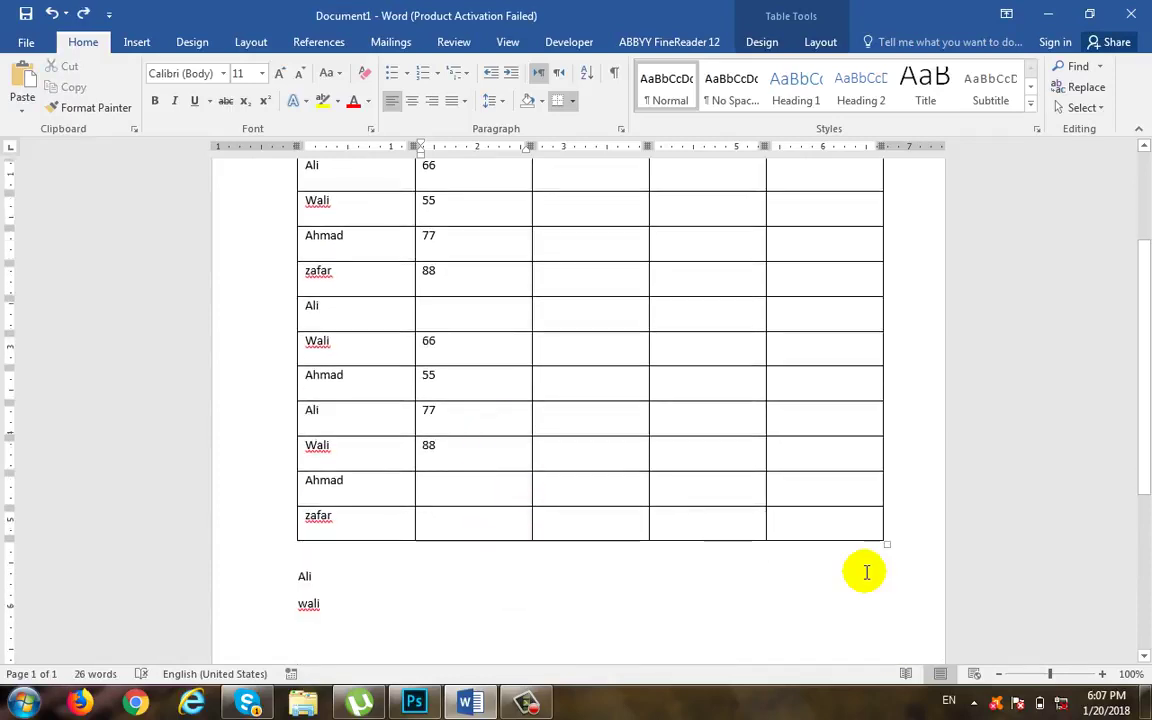
Fill the word column's remaining empty cells with 66 and 55 in the last two rows and 66 in the sixth row.
text(66)
key(Down)
text(55)
key(Up)
key(Up)
key(Up)
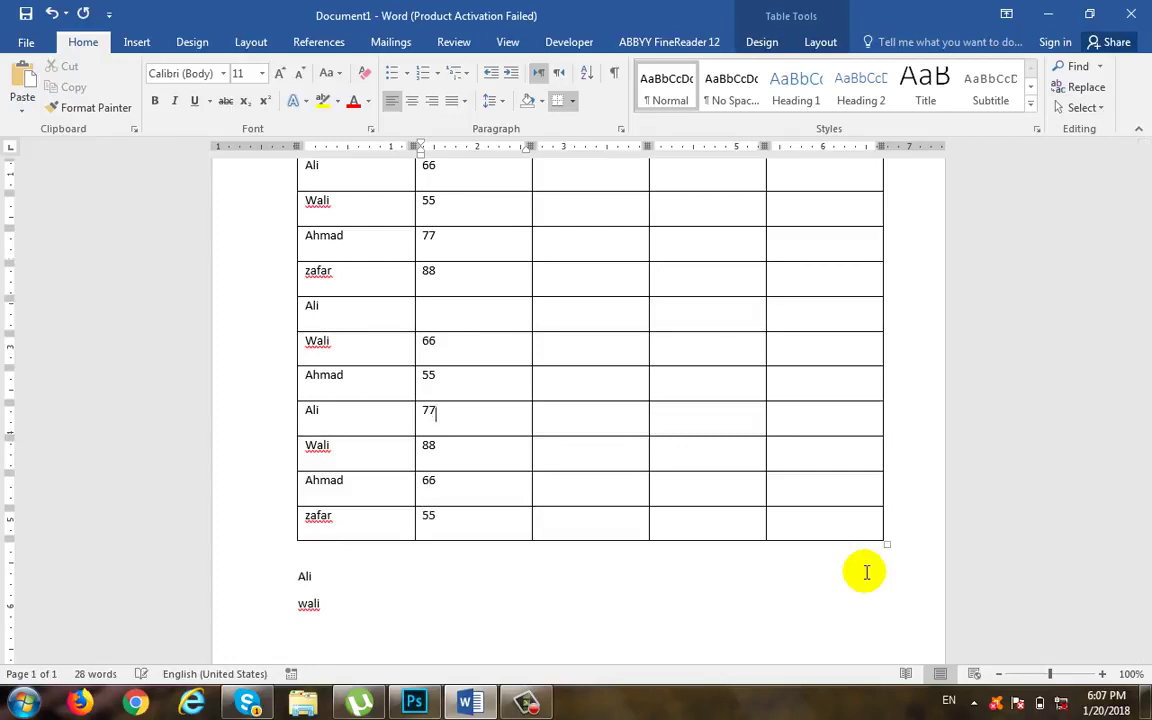
text(5)
scroll(871, 574, up, 3)
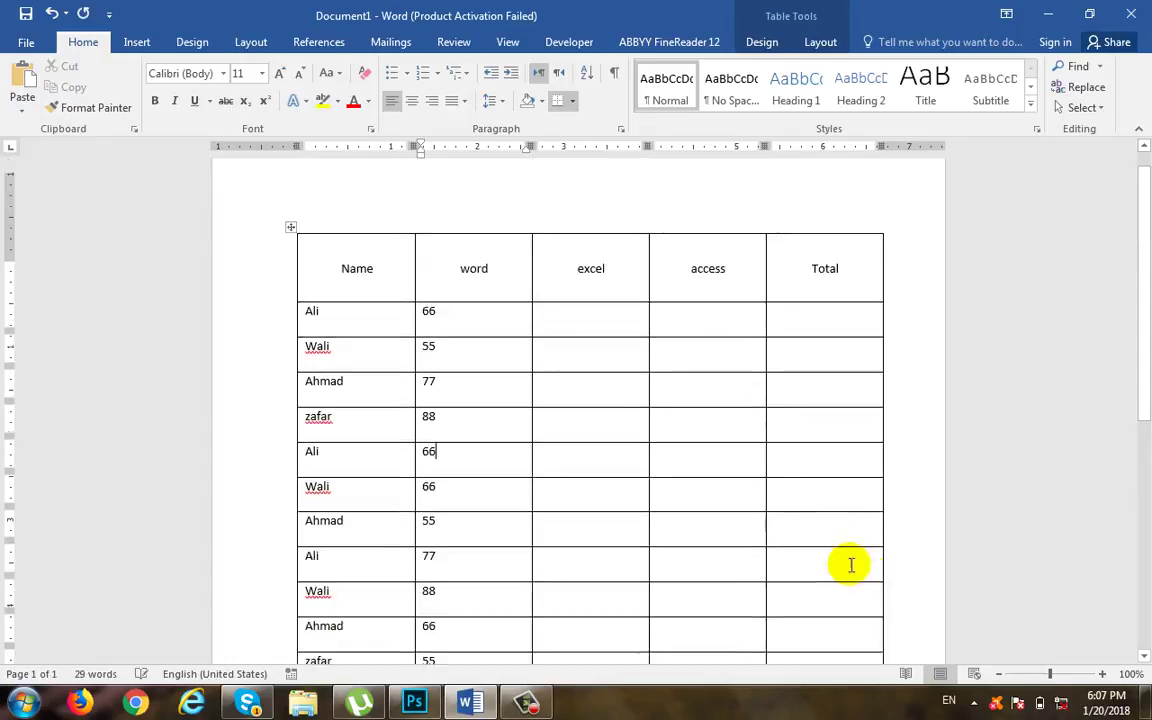
Copy all the word column scores and paste them into the excel column starting at the third row.
drag(494, 332, 465, 530)
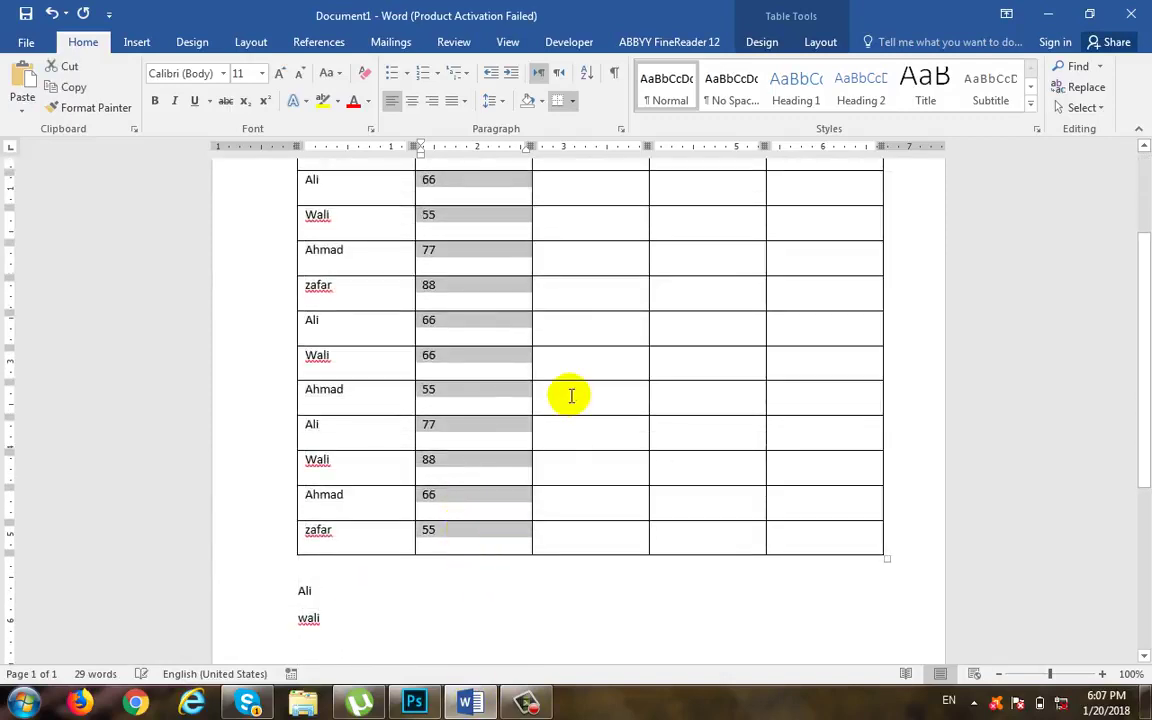
scroll(571, 393, up, 3)
click(595, 356)
key(ctrl+v)
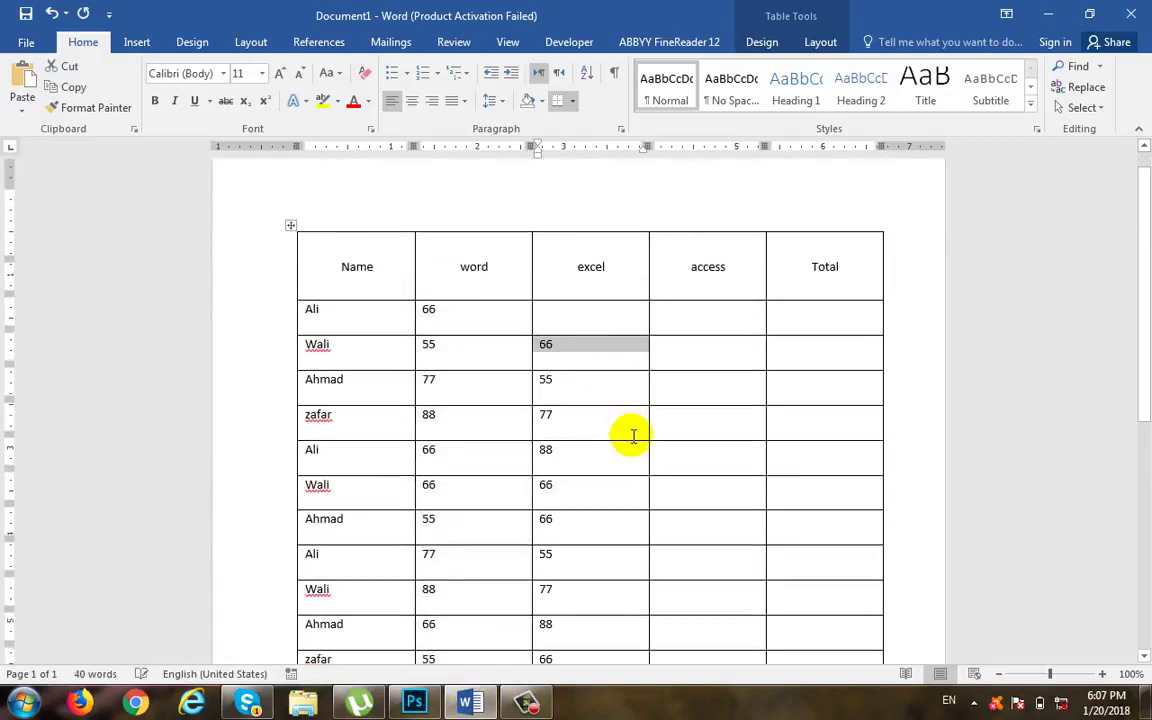
Delete the entire extra row without a name at the end of the table.
right_click(594, 612)
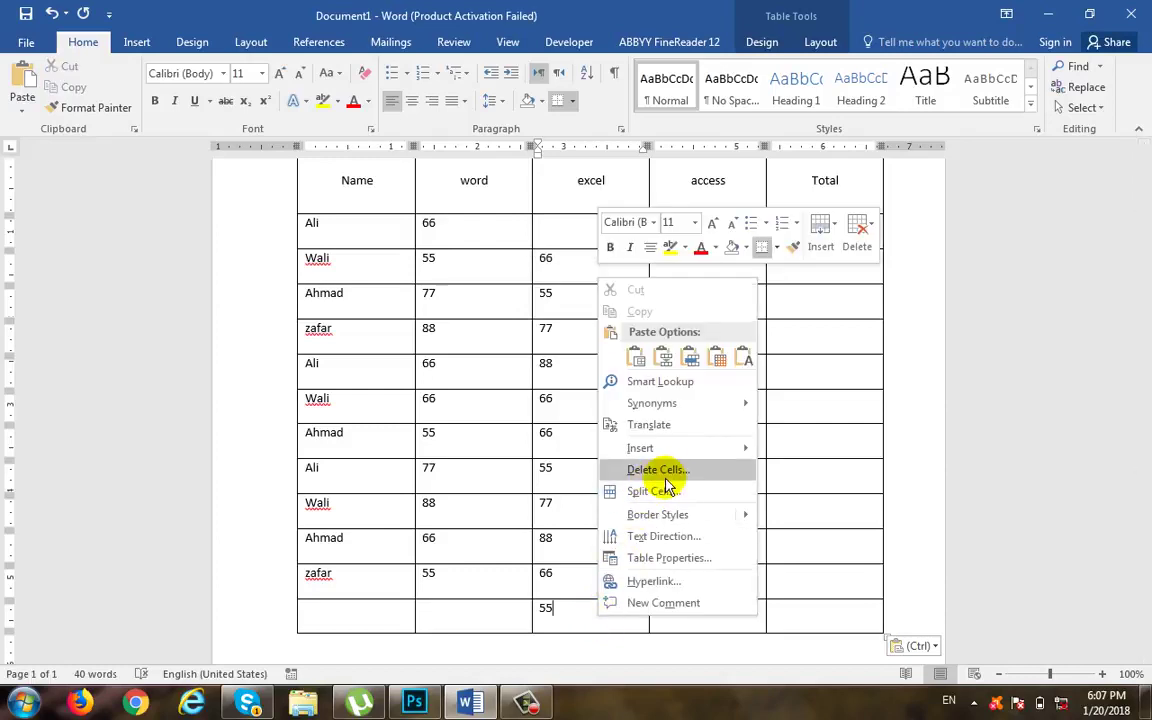
click(660, 469)
click(532, 214)
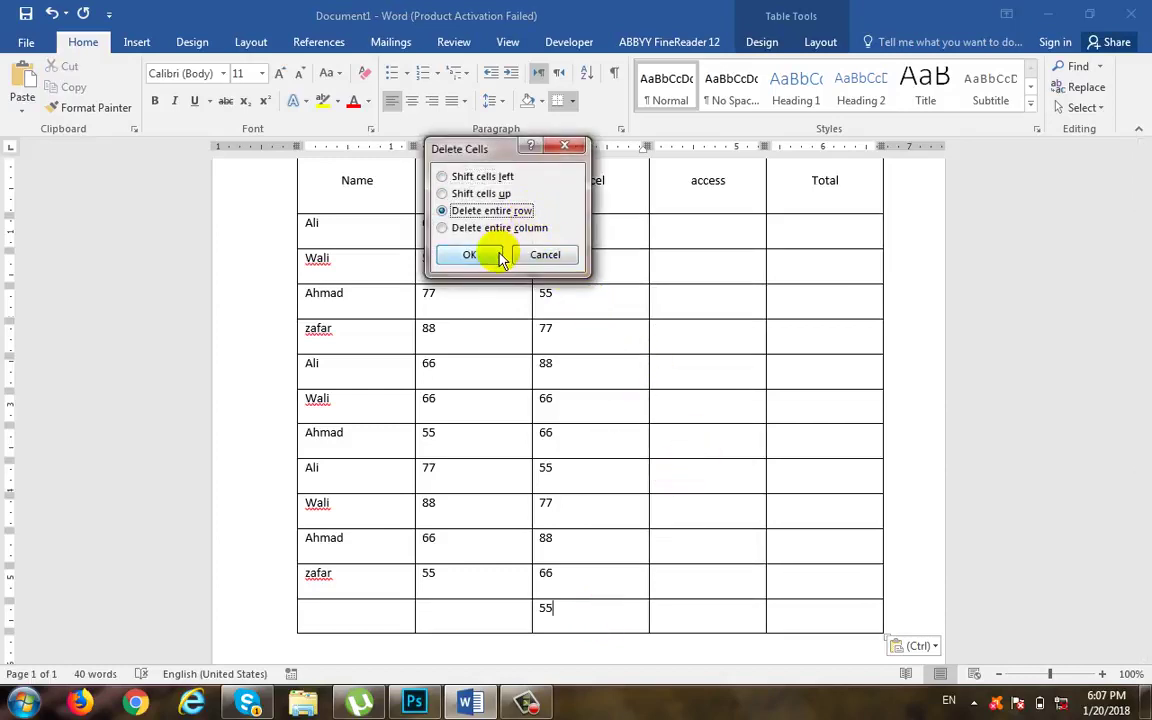
click(469, 254)
Enter 88 in the excel column's empty cell in the second row.
scroll(596, 380, up, 2)
click(578, 350)
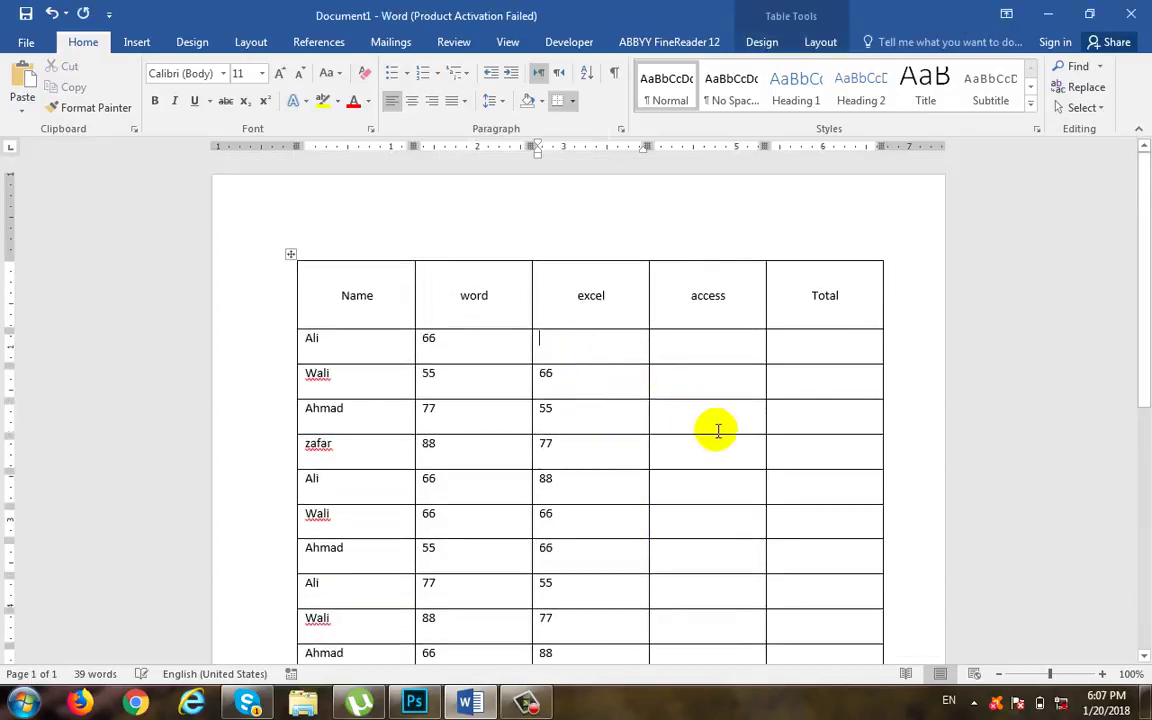
text(88)
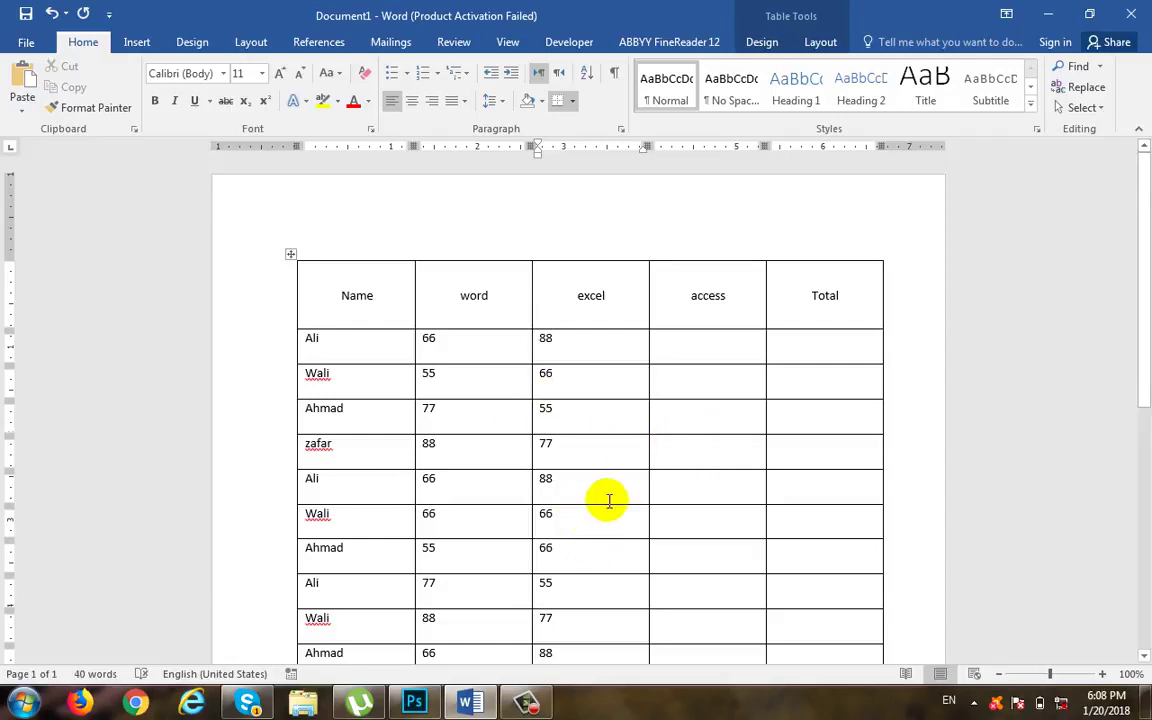
Delete the access column from the table.
click(704, 297)
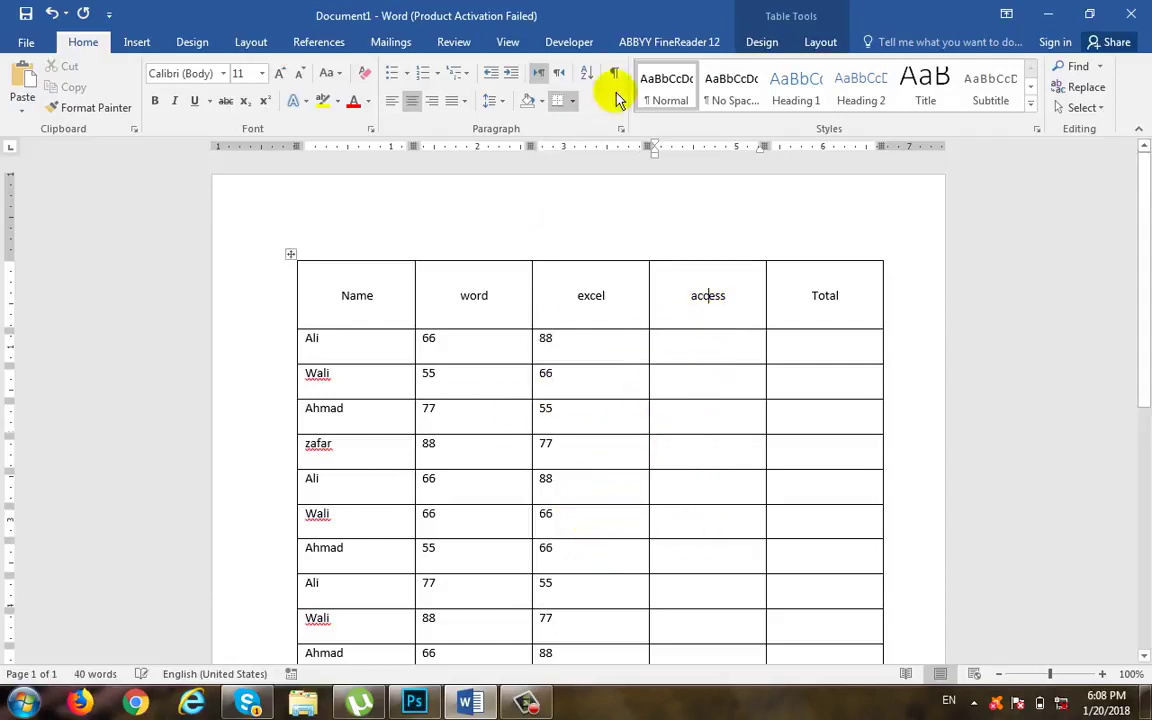
click(818, 45)
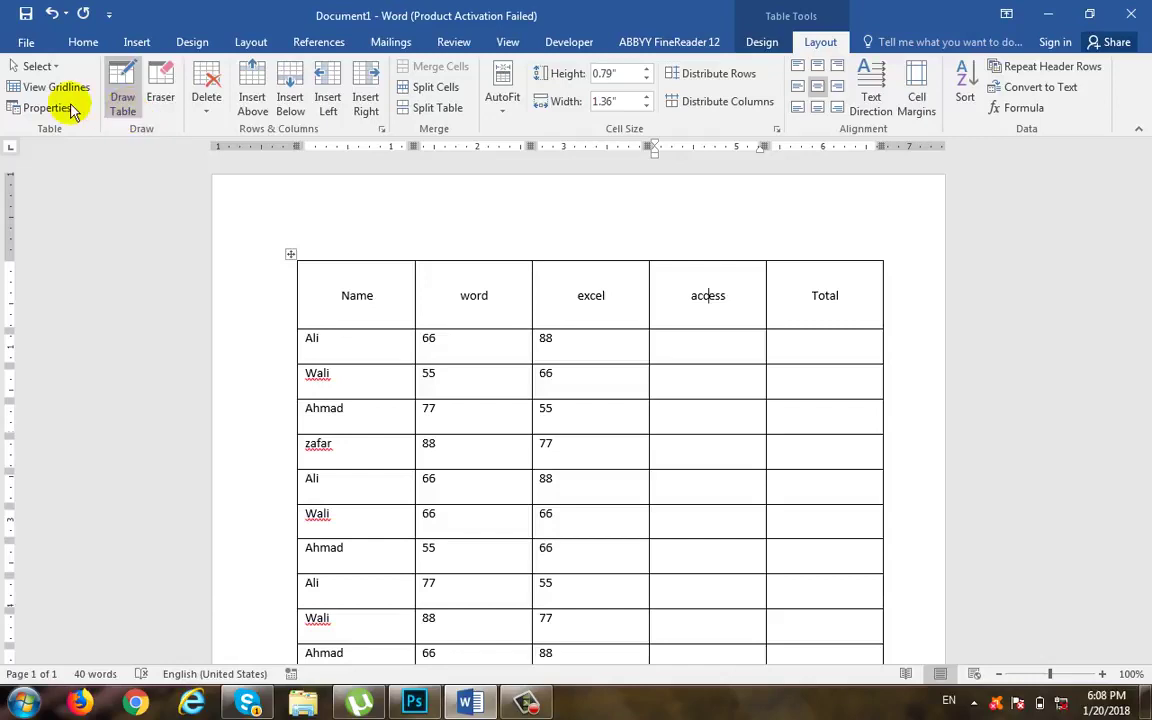
click(206, 100)
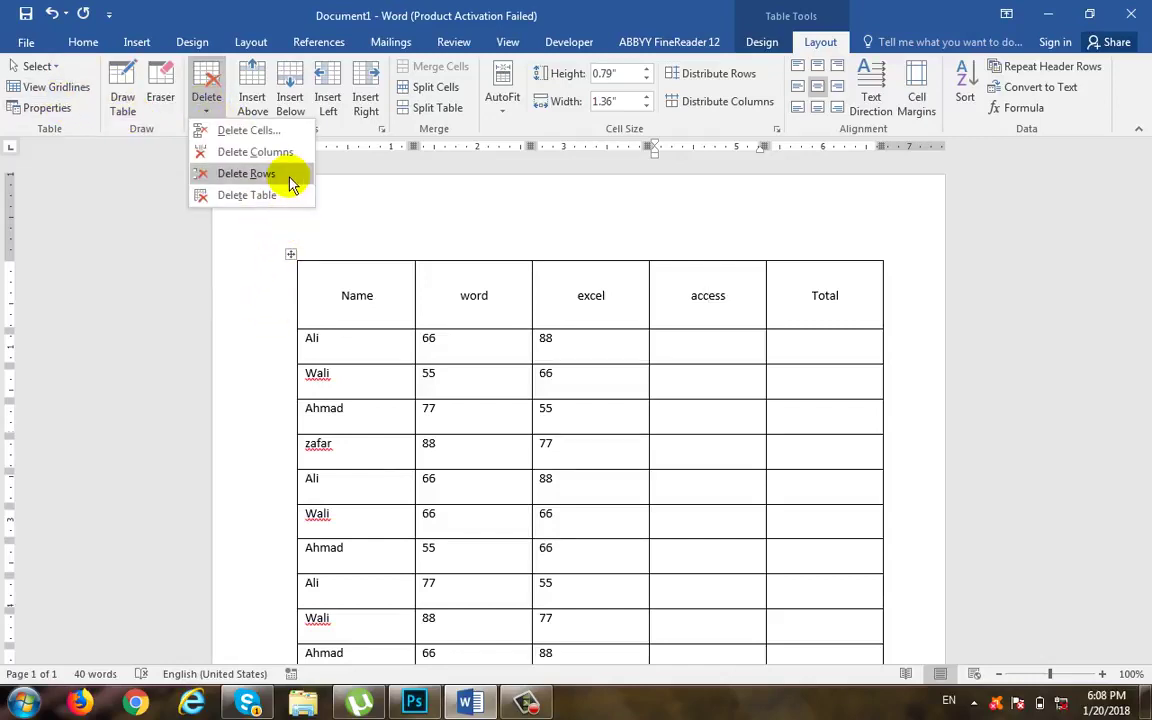
click(270, 152)
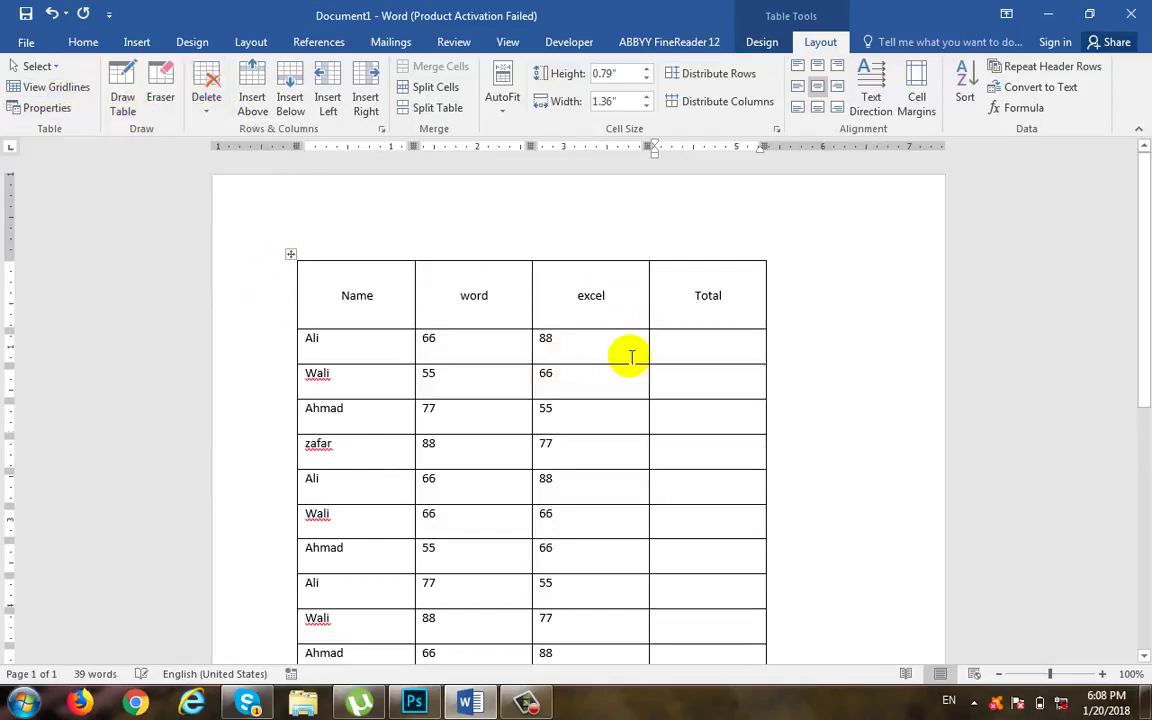
Try sorting the whole table by Name as text in ascending order with a header row, and undo the sort.
scroll(645, 357, down, 2)
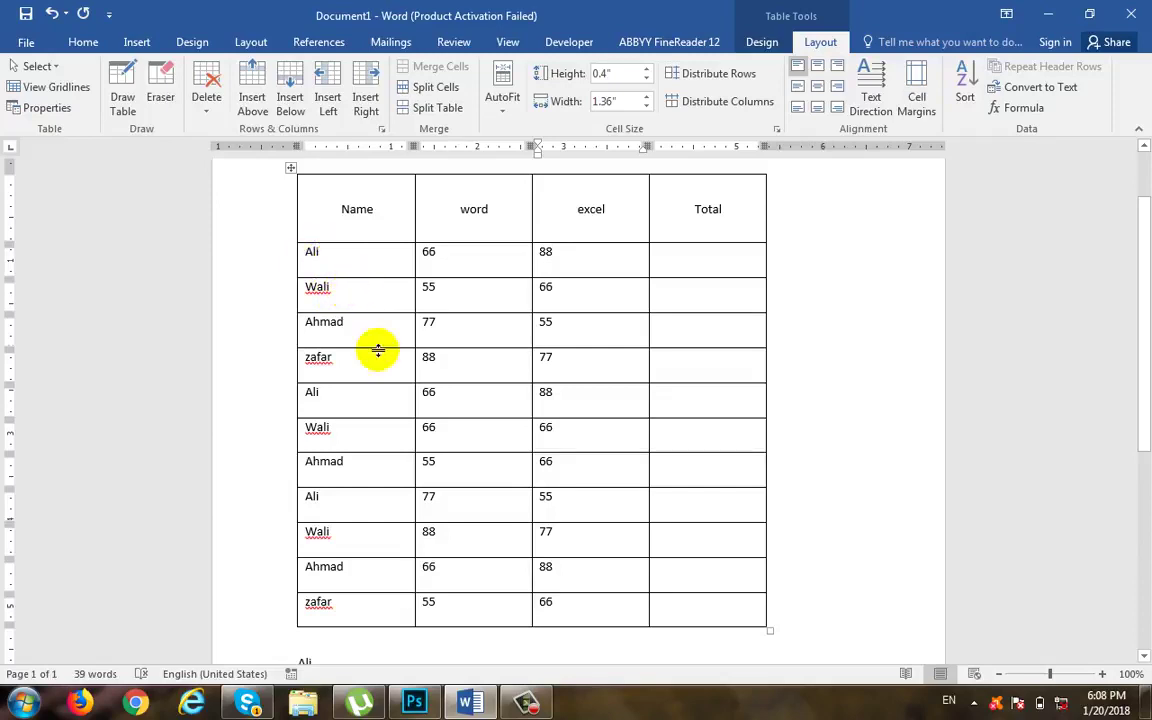
scroll(380, 380, up, 2)
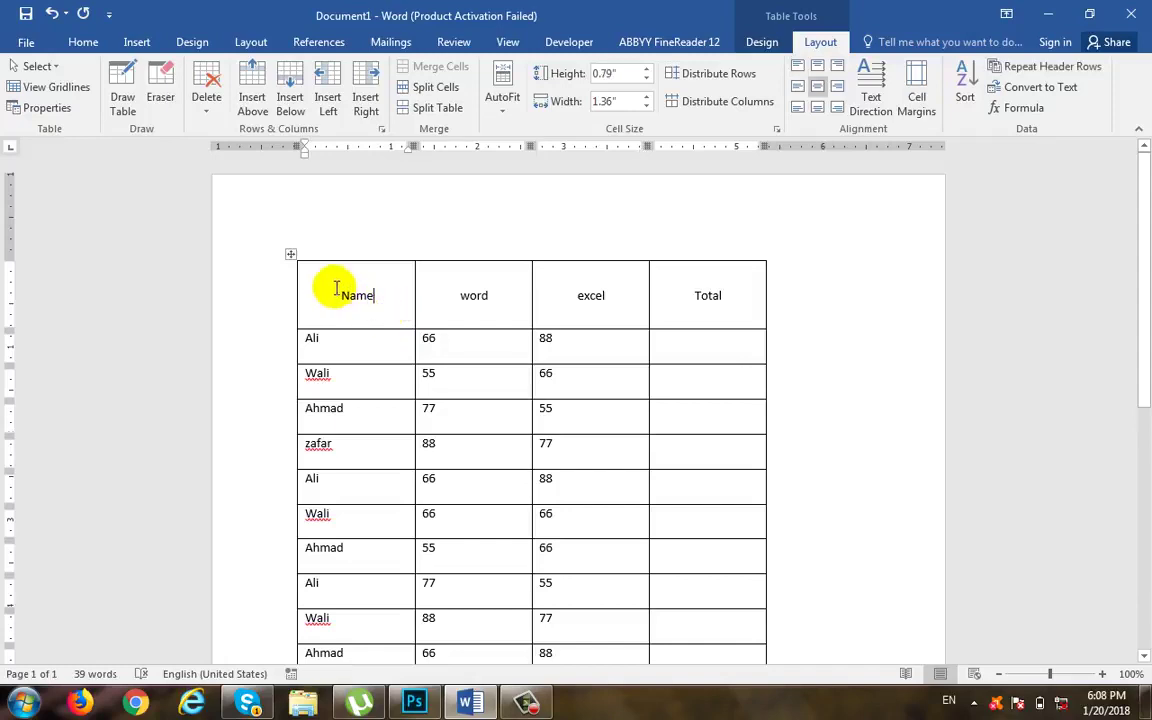
click(290, 254)
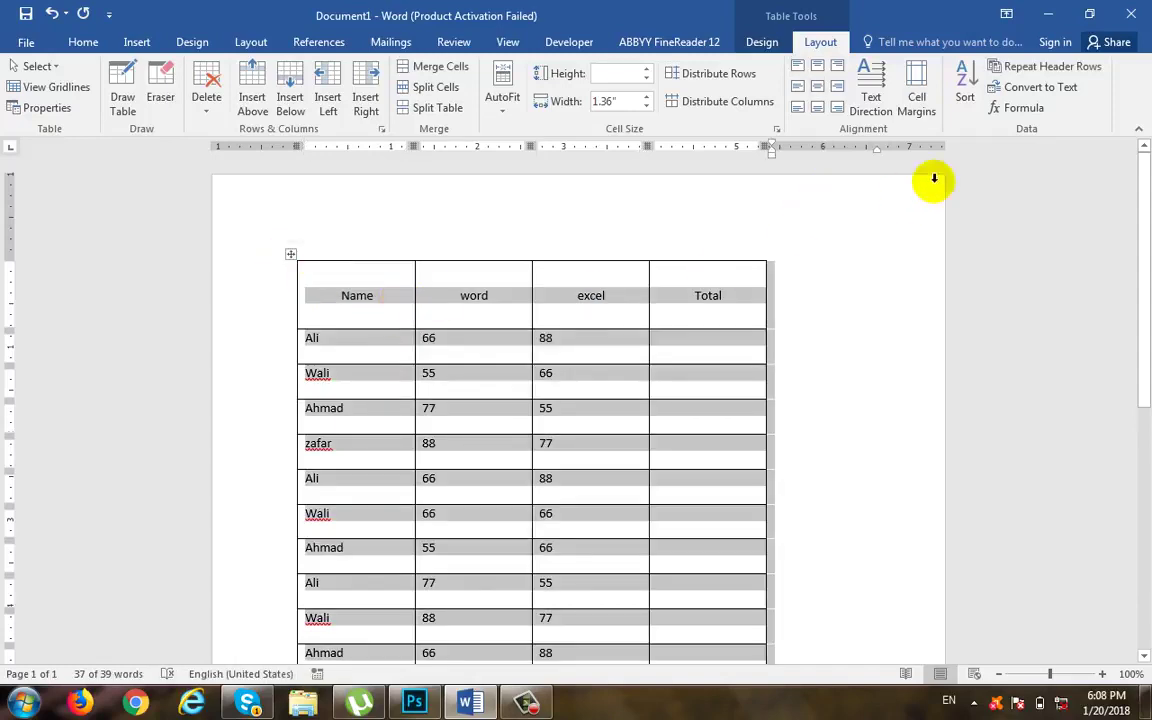
click(960, 105)
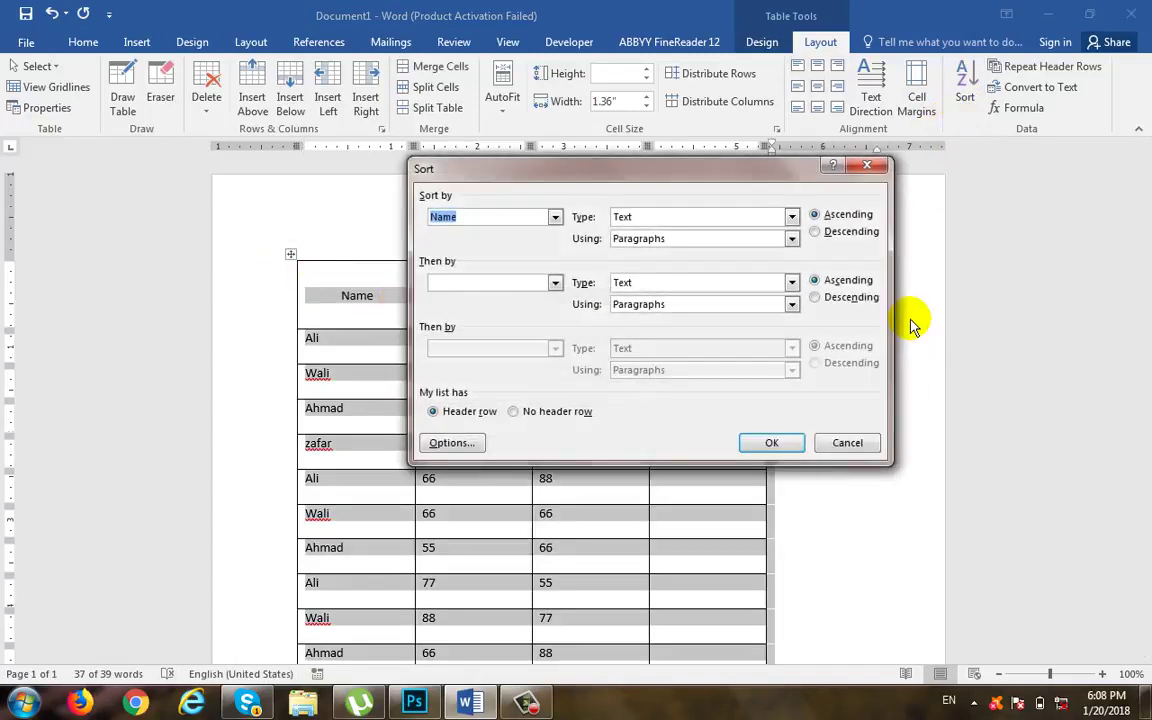
drag(690, 168, 774, 159)
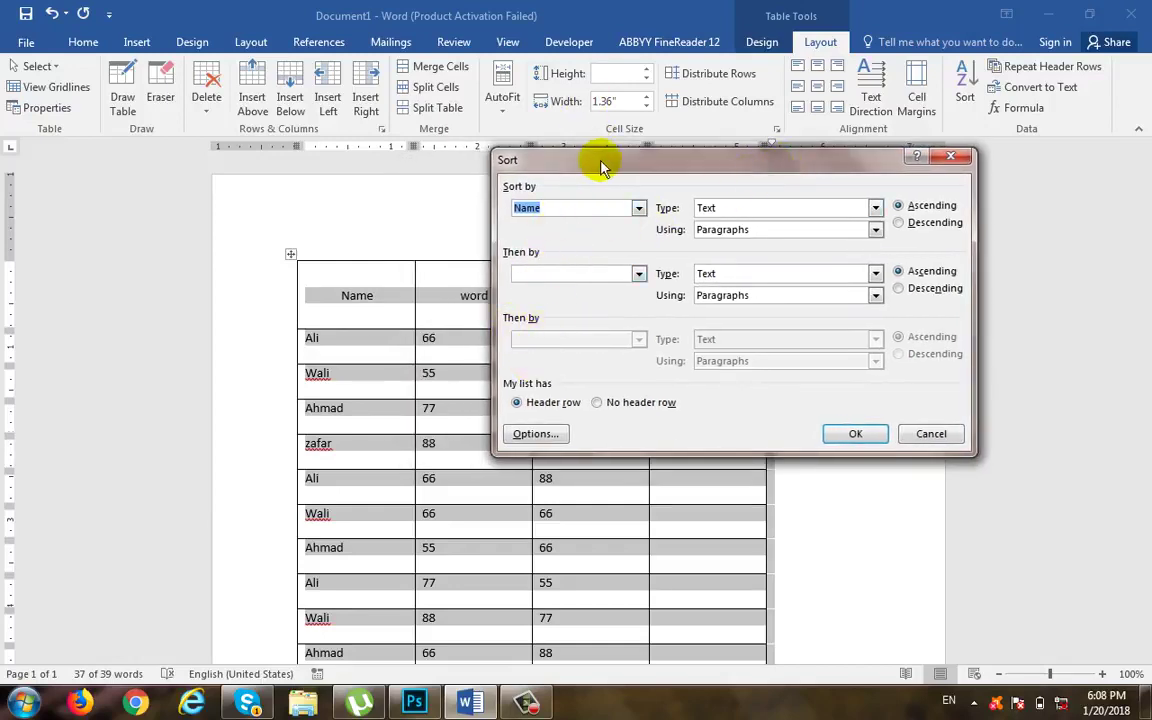
drag(597, 162, 731, 124)
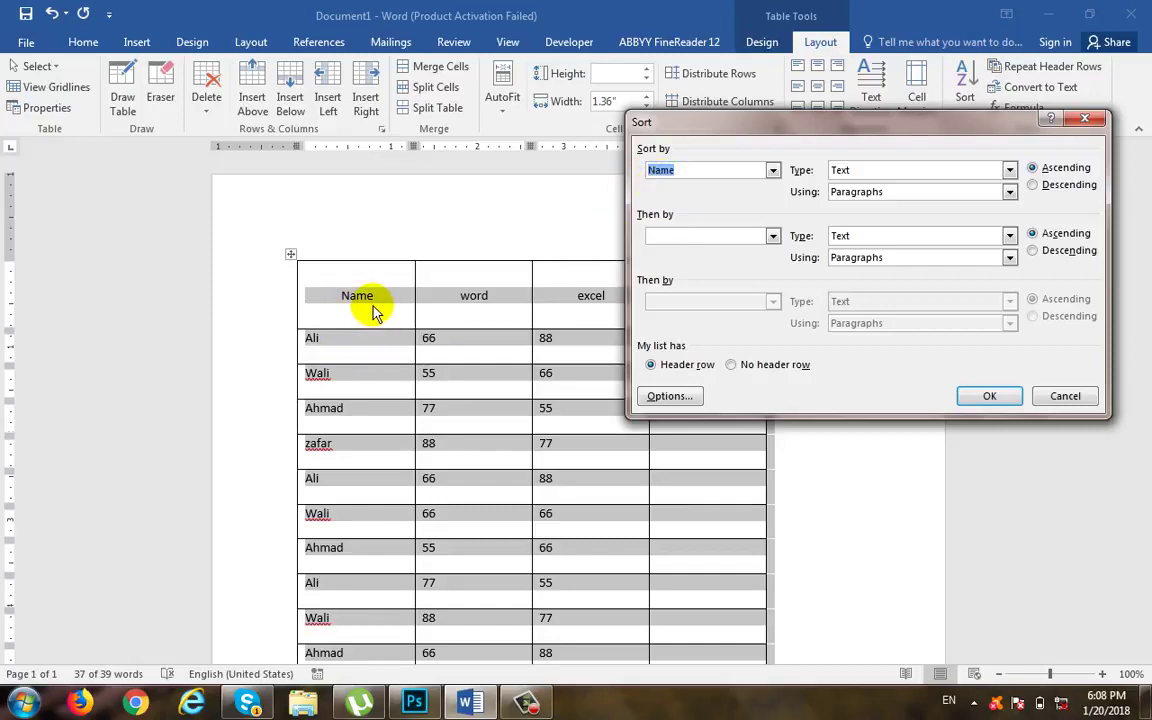
click(773, 236)
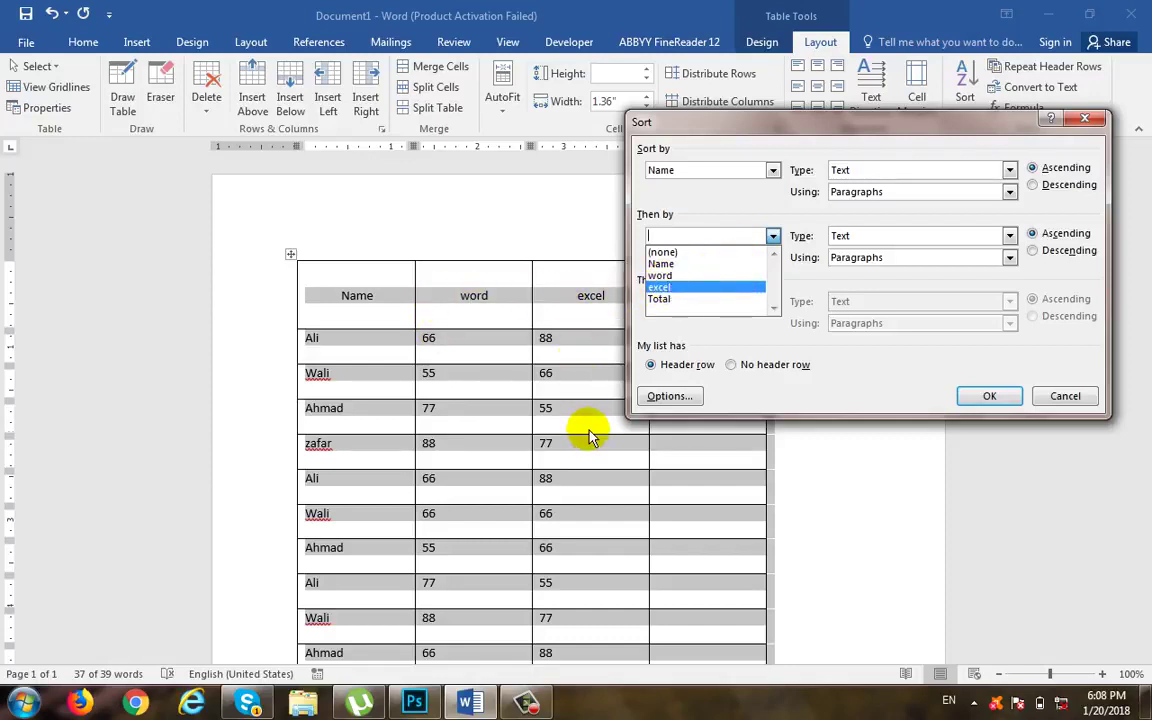
click(689, 236)
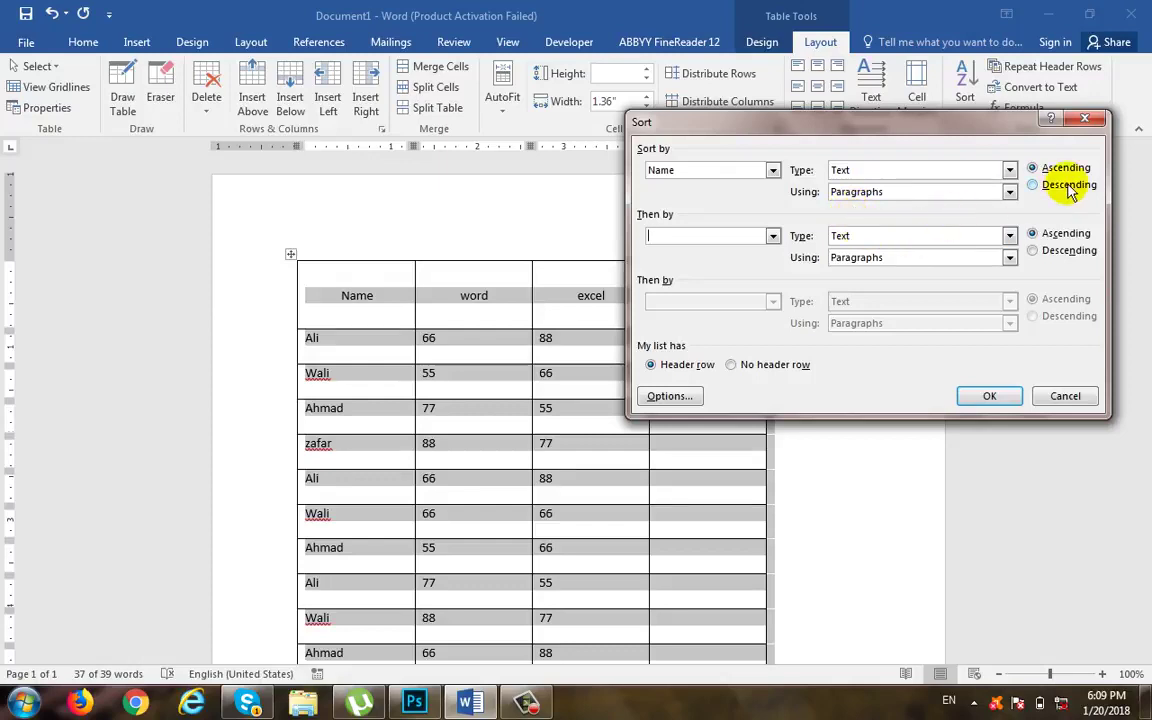
click(989, 395)
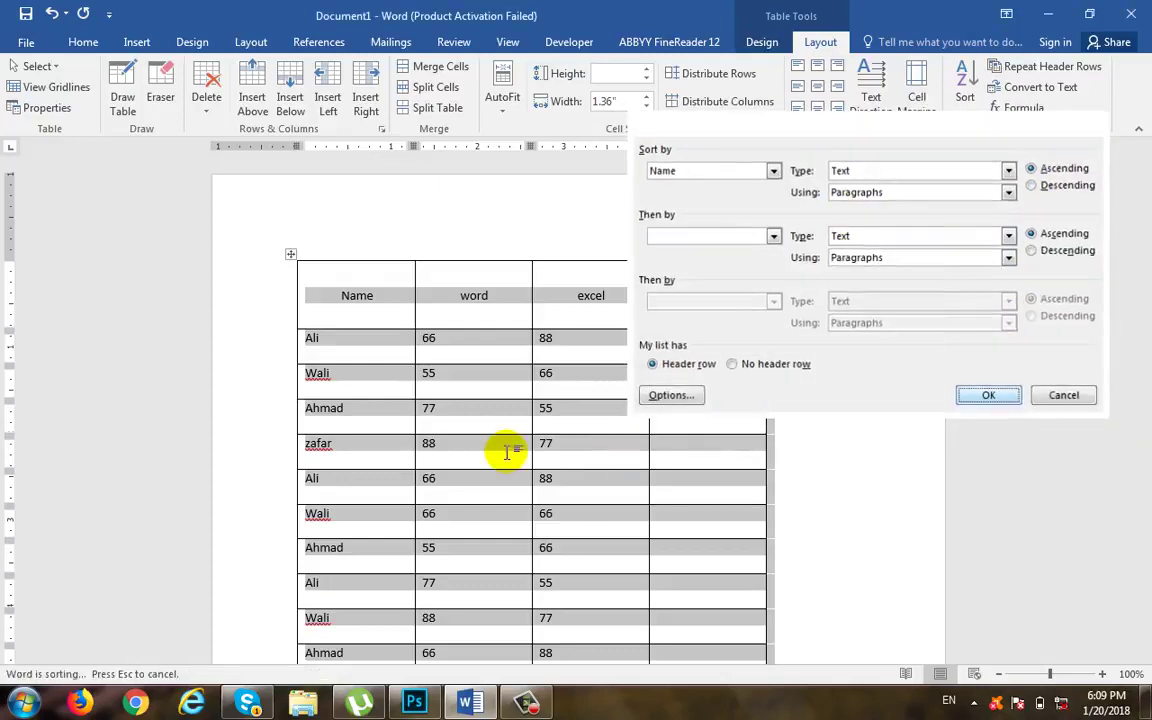
scroll(380, 300, down, 1)
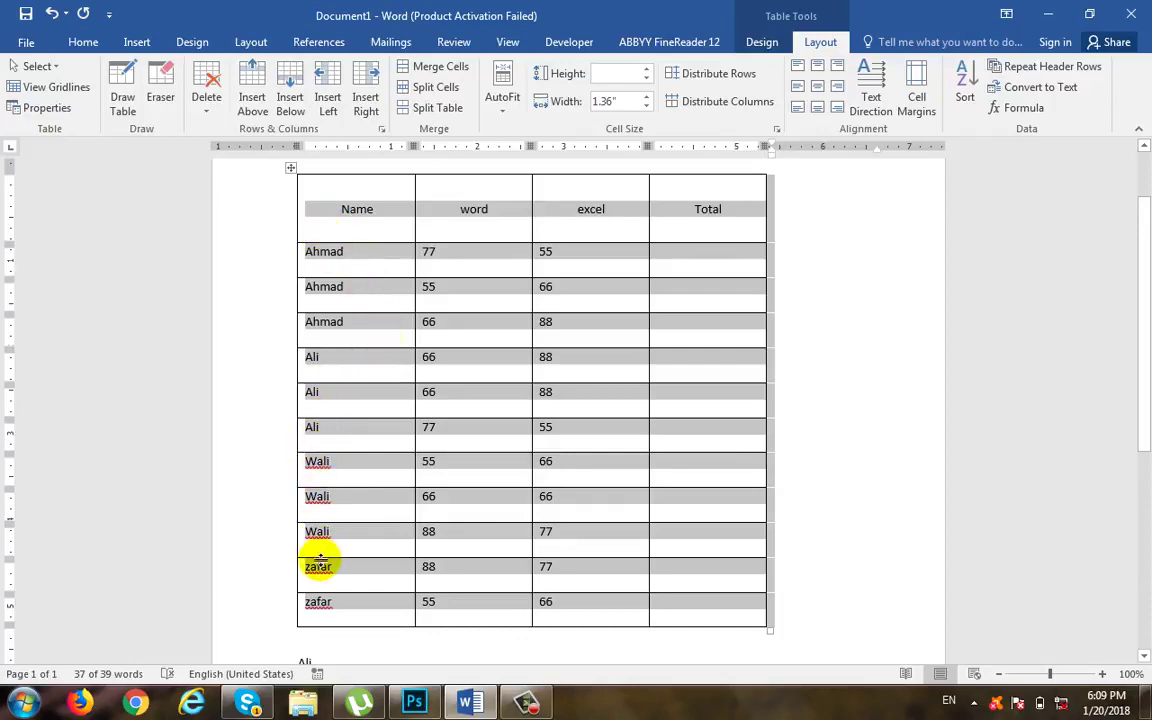
key(ctrl+z)
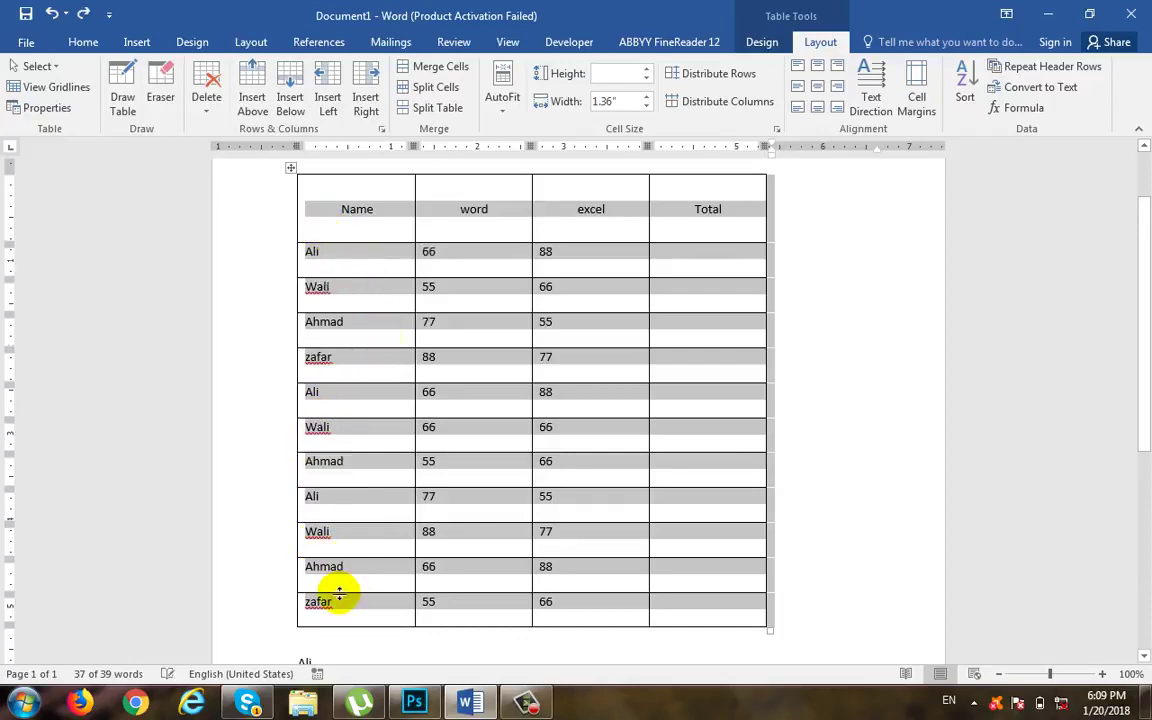
Sort the table rows by the Name column as text in ascending order.
click(964, 85)
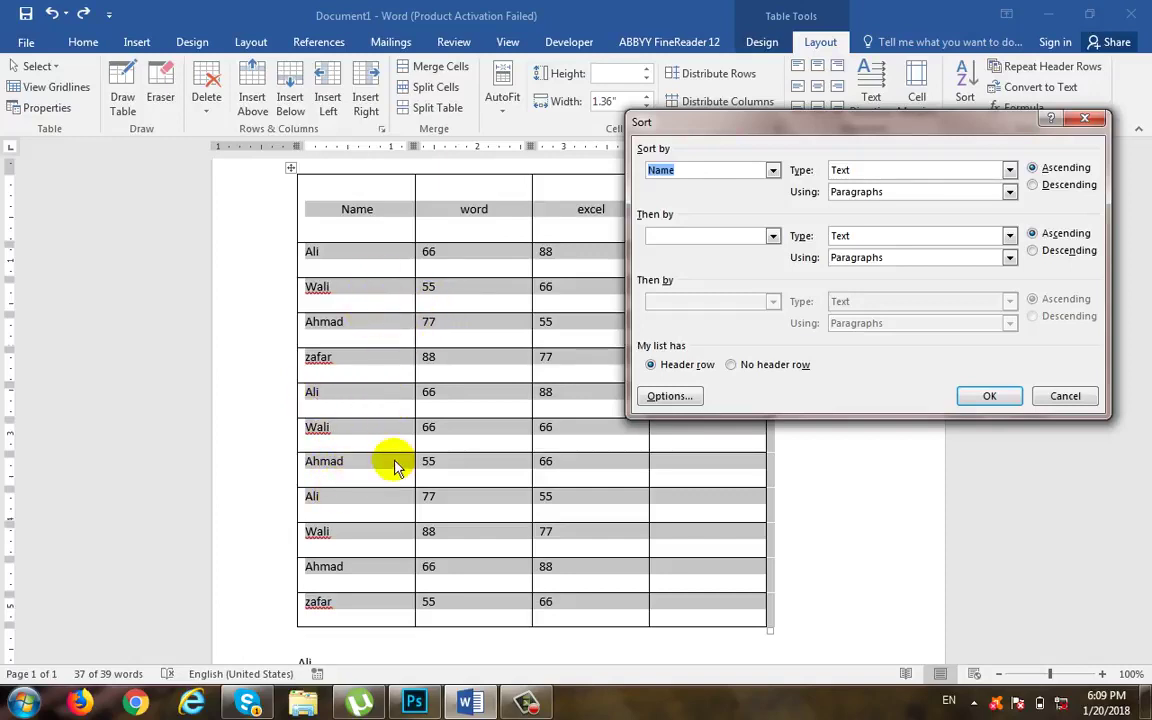
click(989, 396)
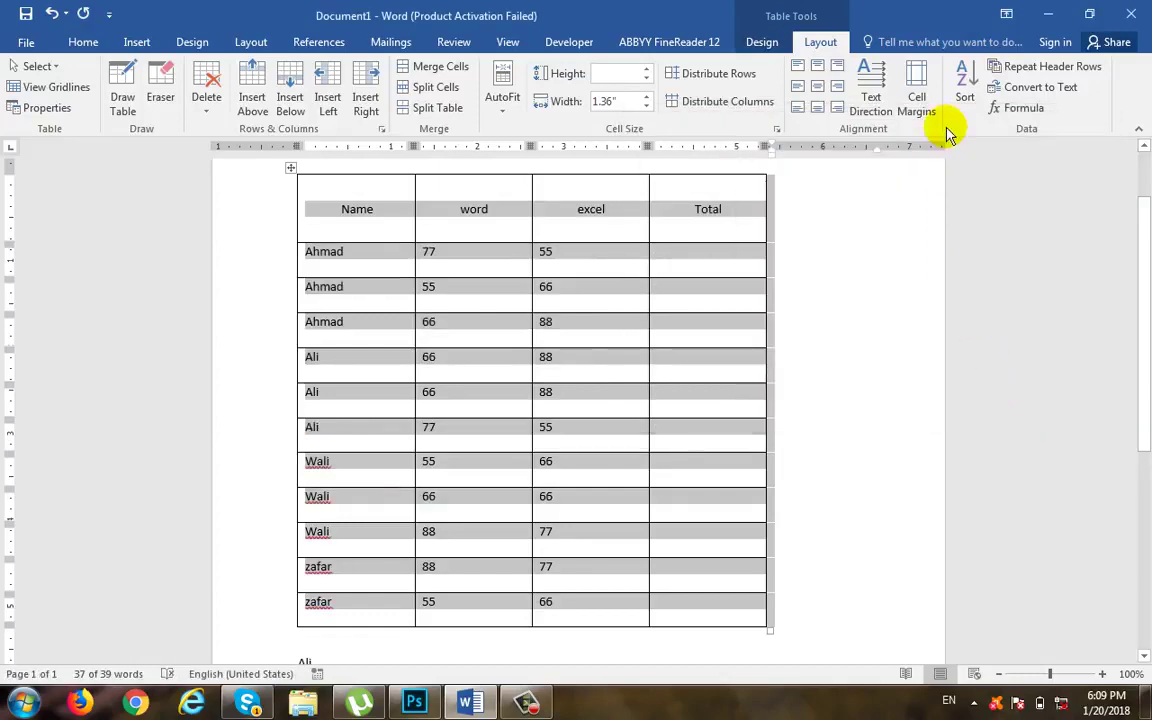
Sort the table by Name and then by the word column as numbers, both ascending, dismissing the Windows color scheme prompt.
click(964, 80)
drag(826, 138, 837, 175)
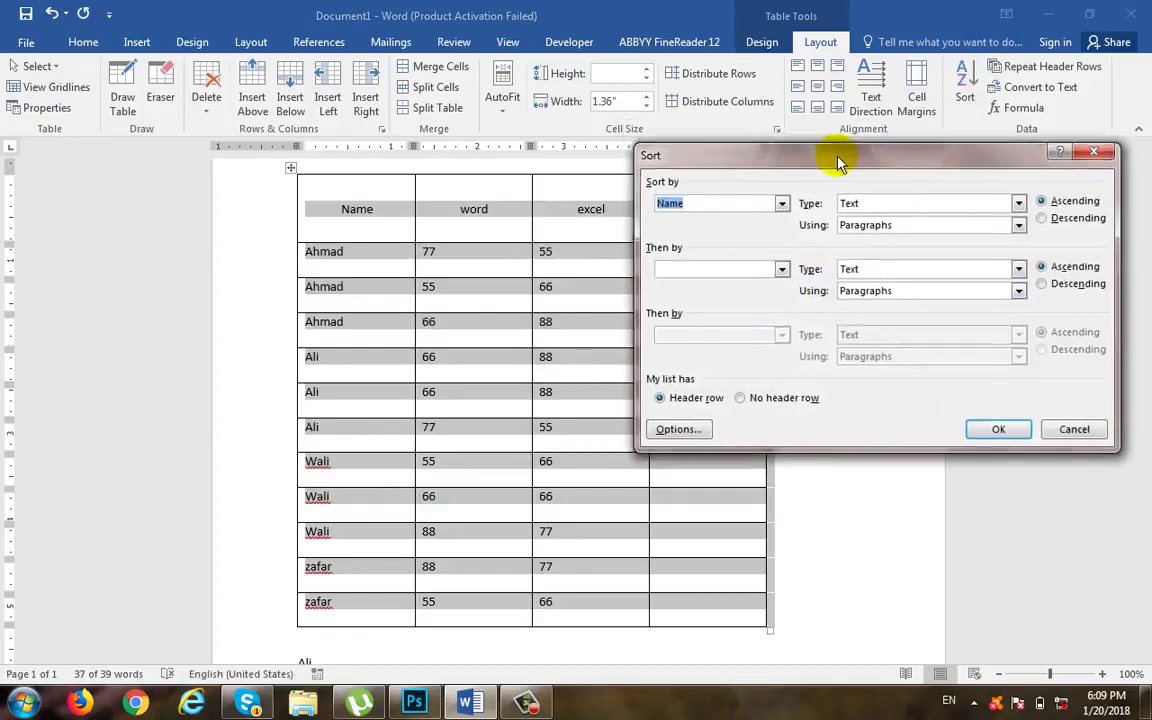
click(783, 272)
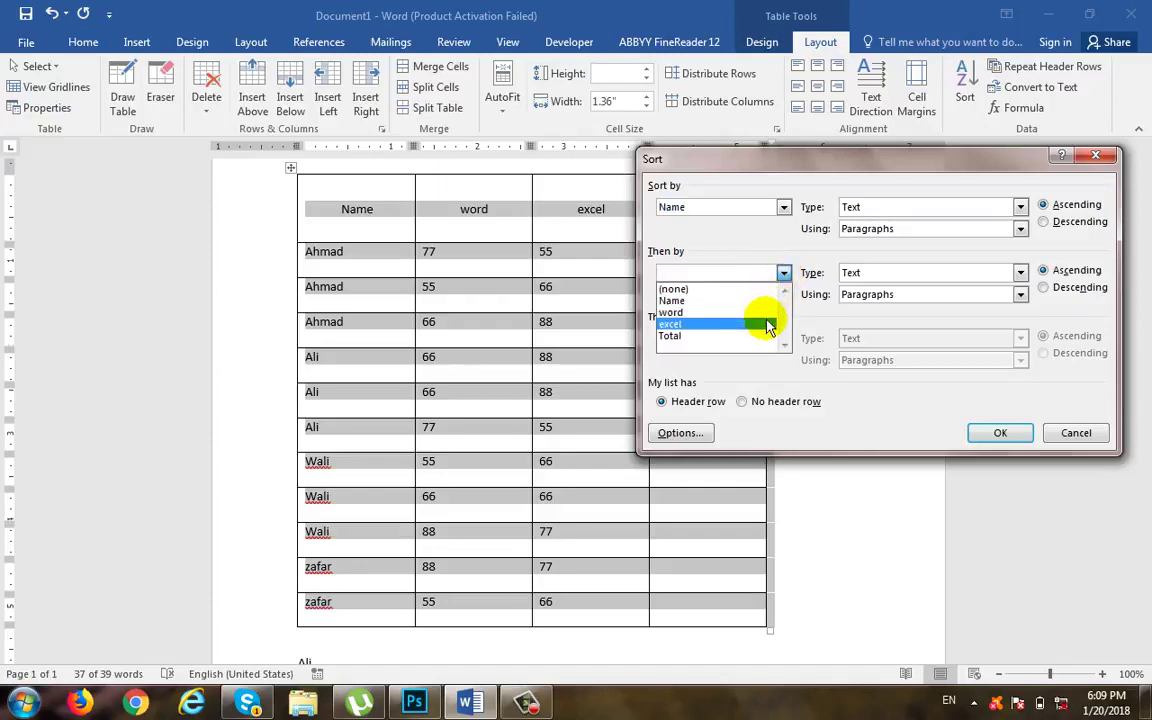
click(768, 316)
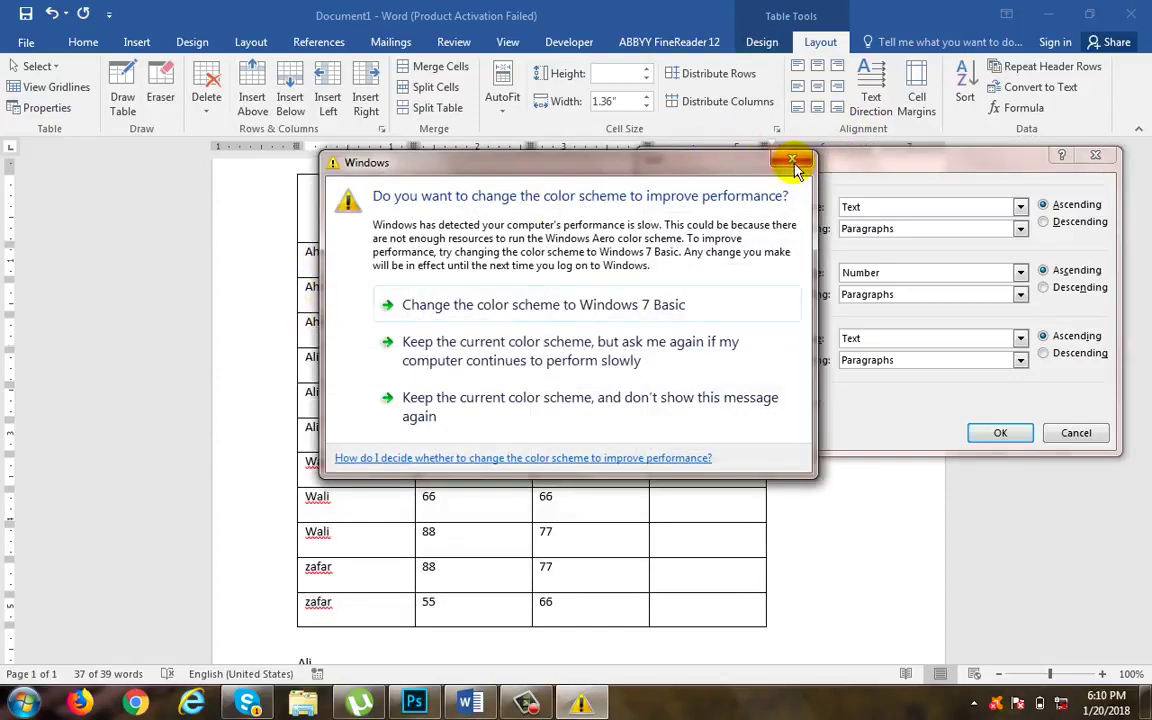
click(790, 158)
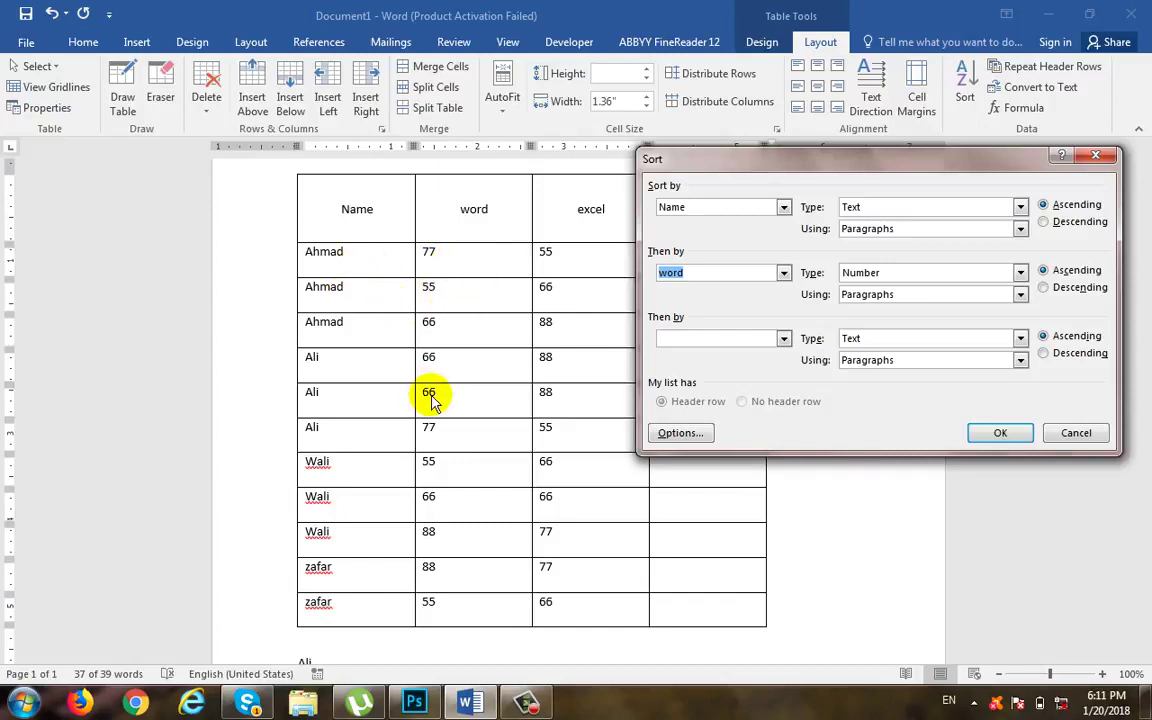
click(1000, 432)
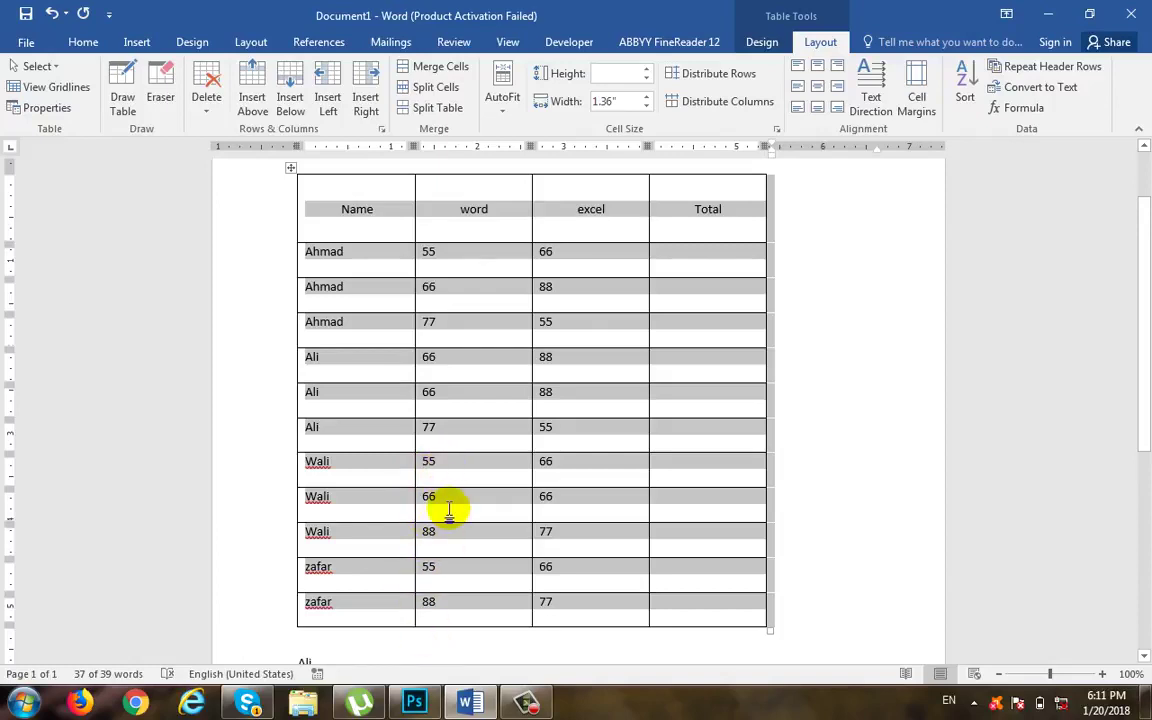
Add the excel column as a third ascending number sort level and sort the table by Name, word and excel.
click(960, 92)
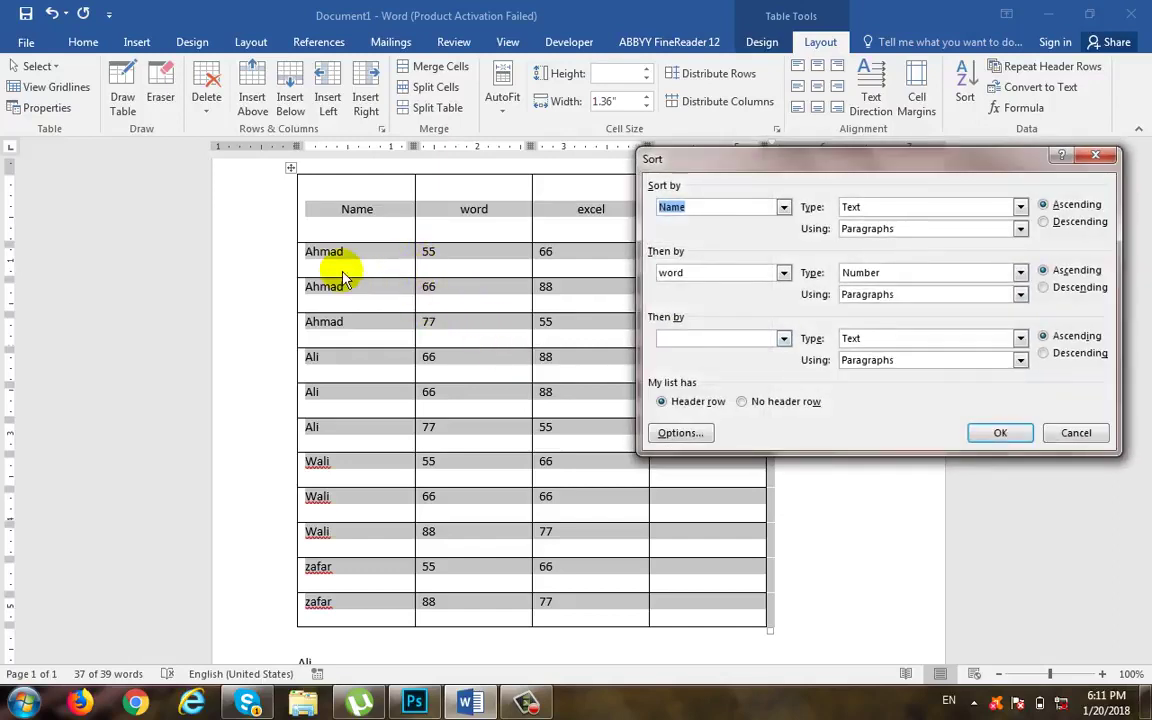
click(717, 338)
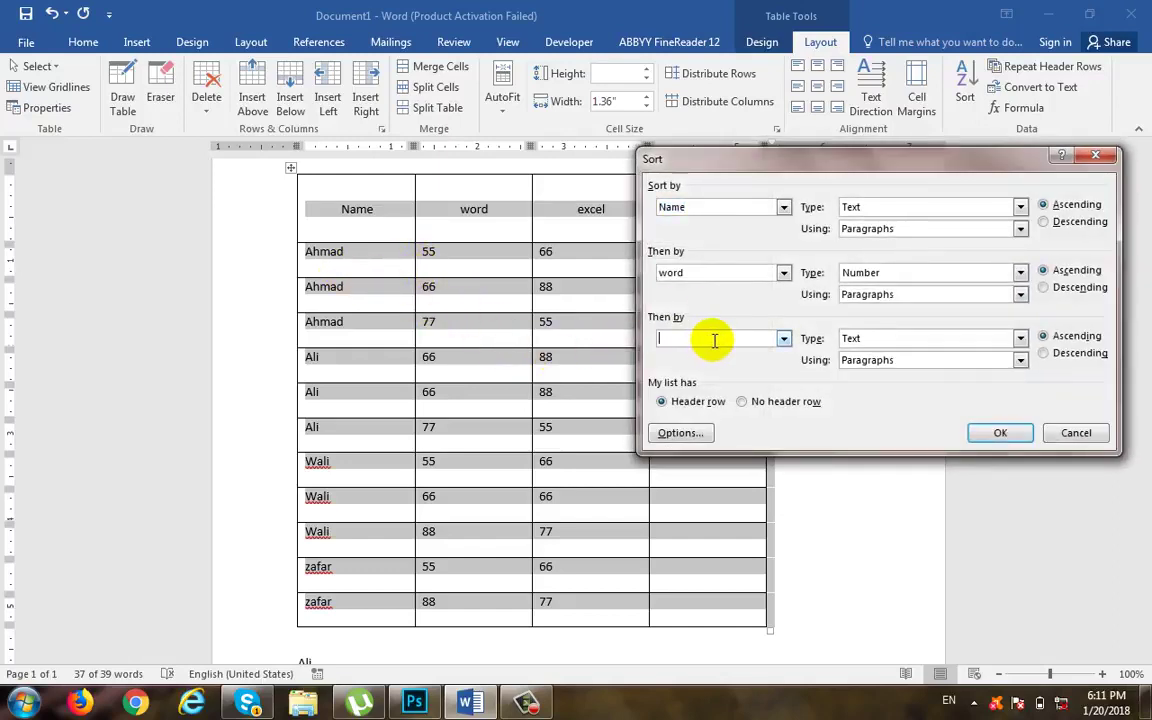
click(785, 340)
click(745, 389)
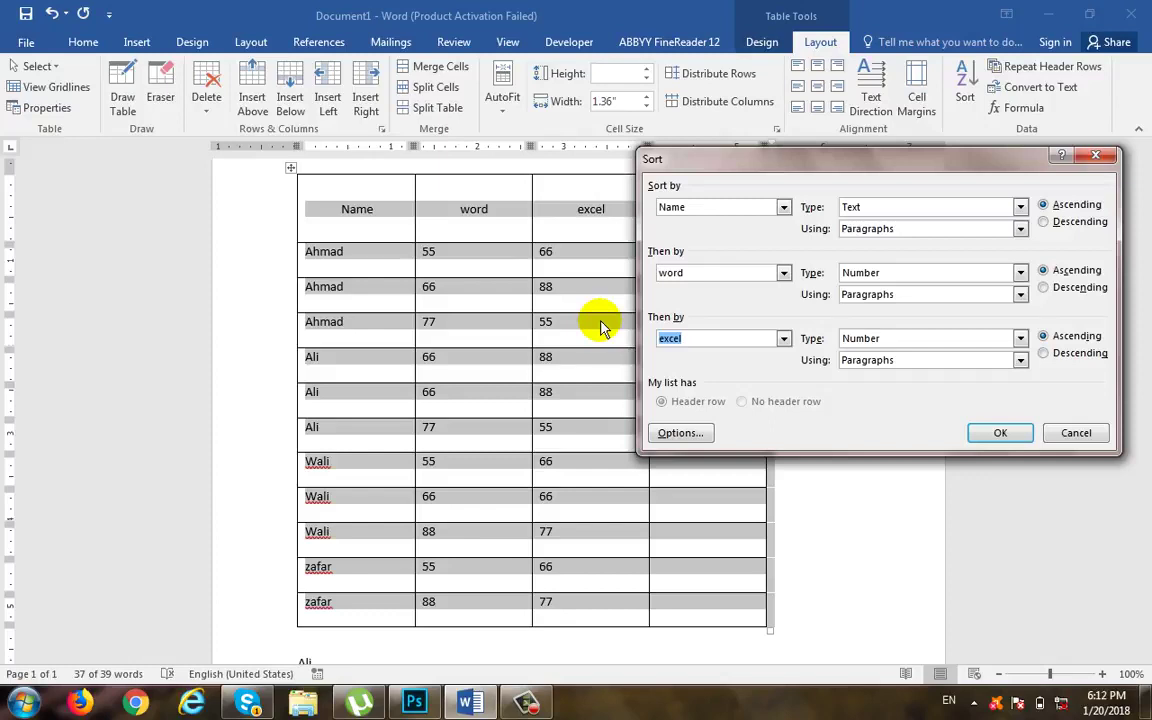
click(995, 432)
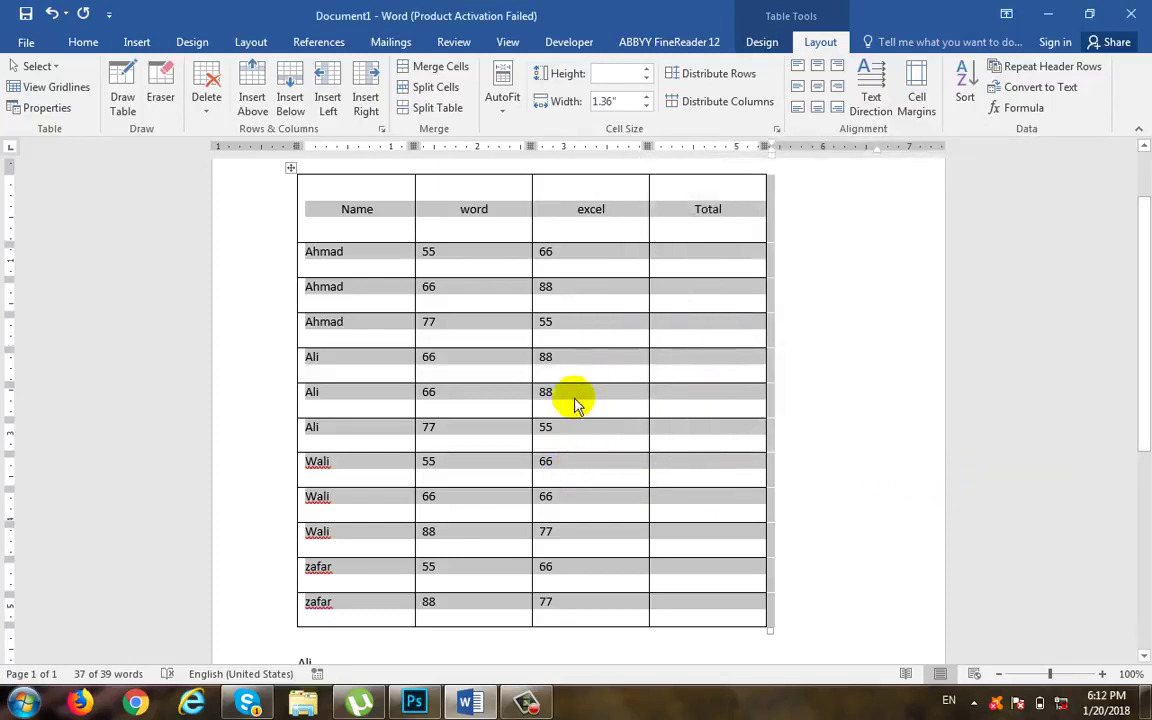
Change the excel score in the fifth row below the header to 50.
click(571, 393)
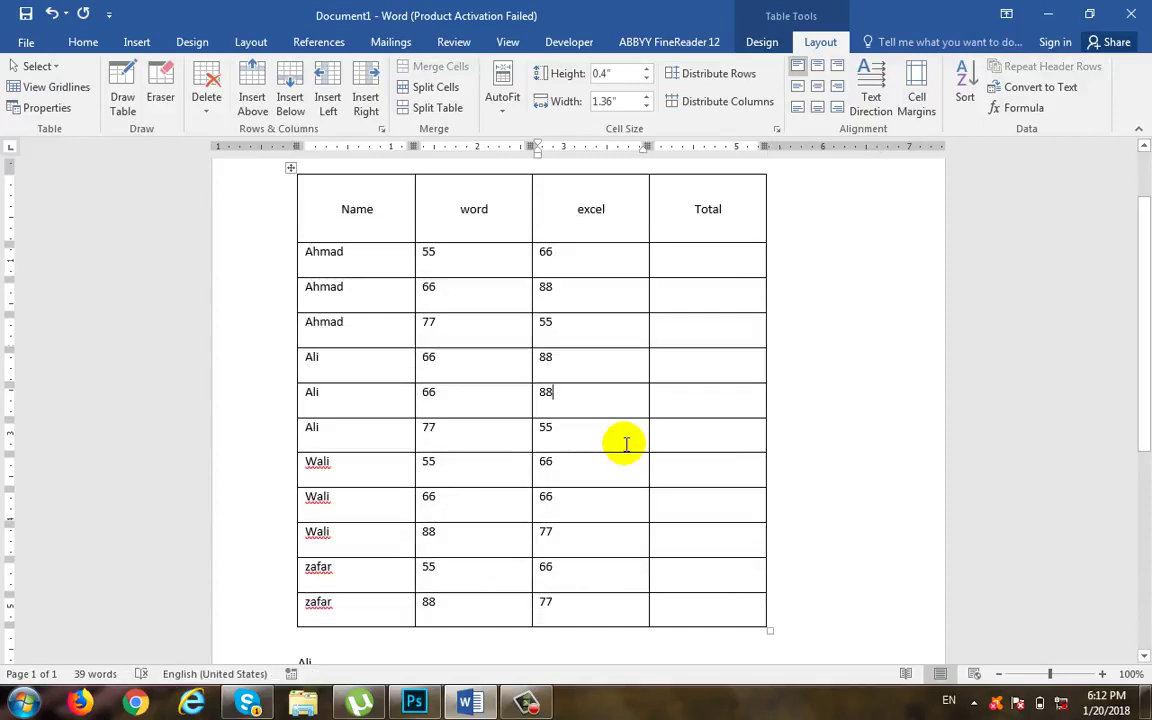
key(BackSpace)
key(BackSpace)
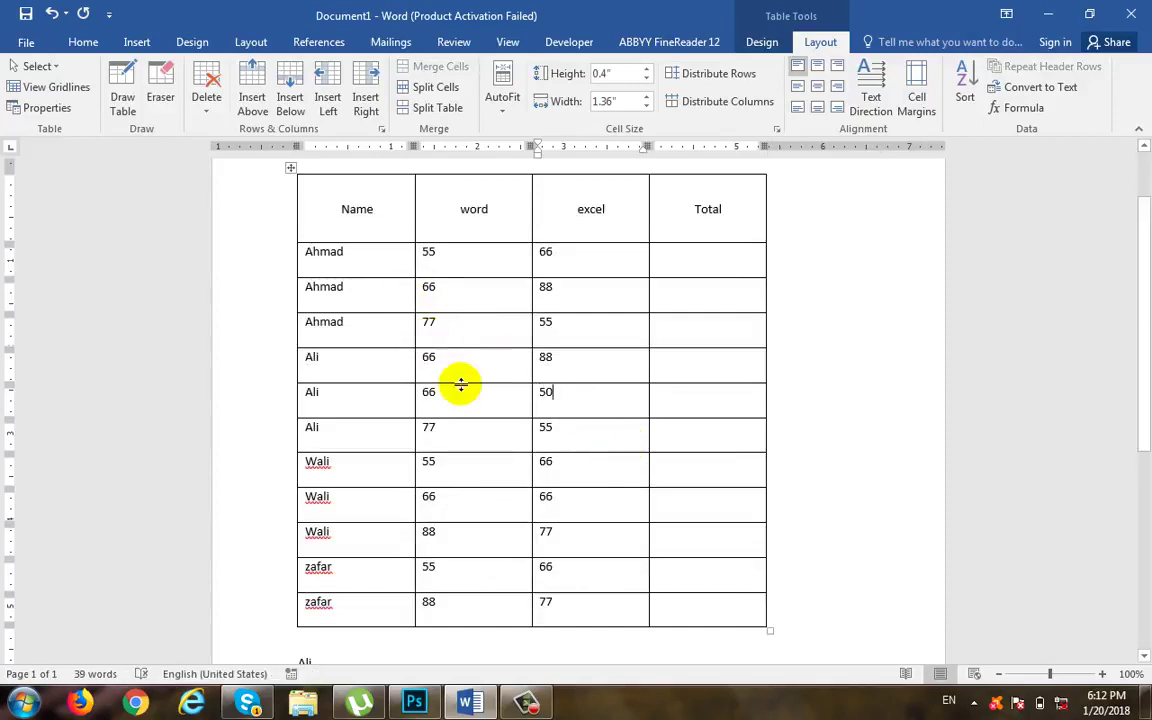
Compare the name, word and excel entries of the fourth and fifth rows below the header.
drag(352, 370, 291, 366)
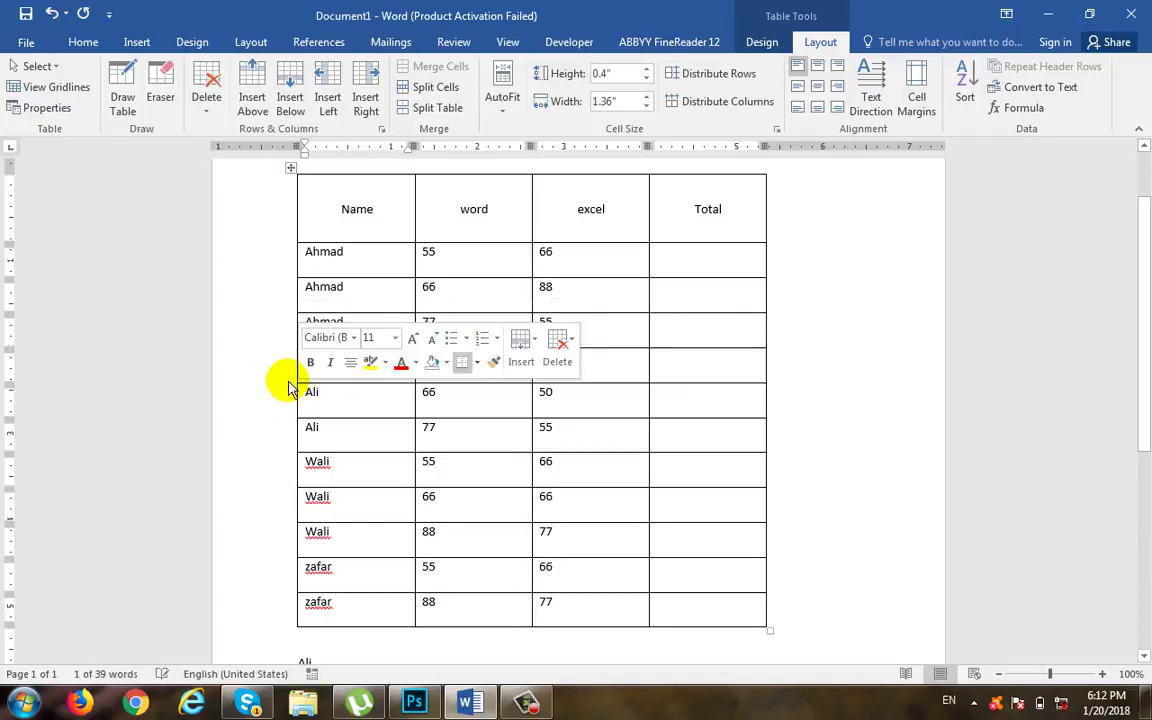
click(275, 385)
click(476, 388)
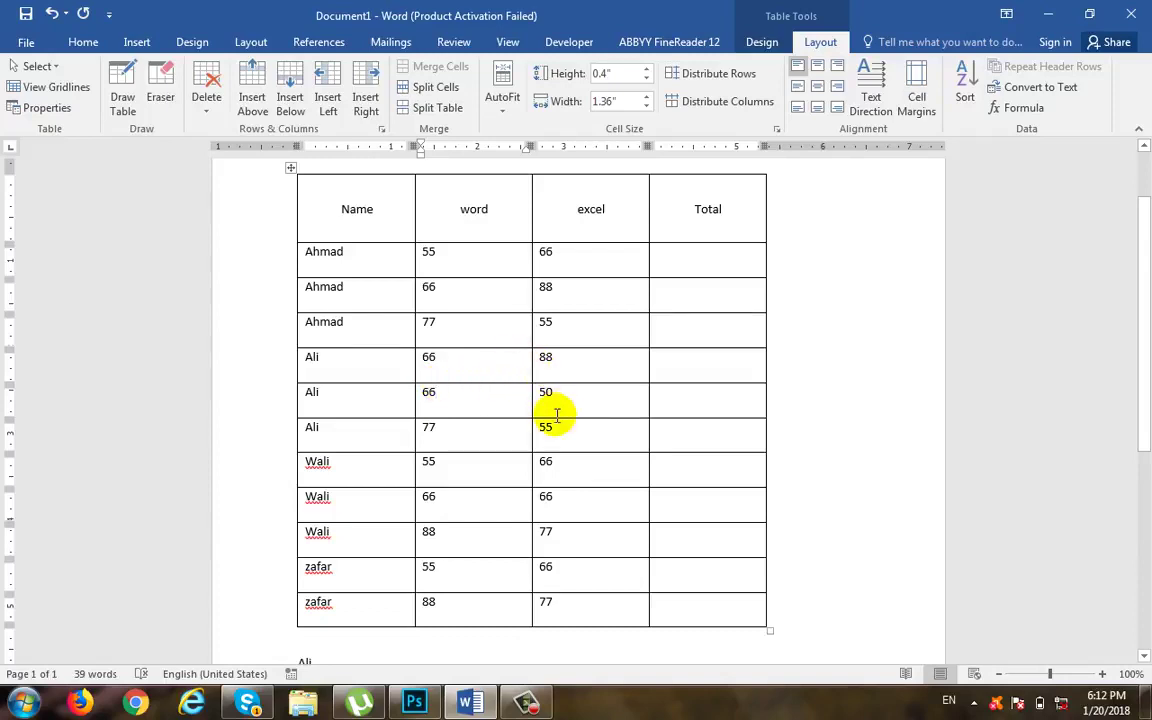
drag(553, 394, 273, 392)
drag(613, 360, 325, 360)
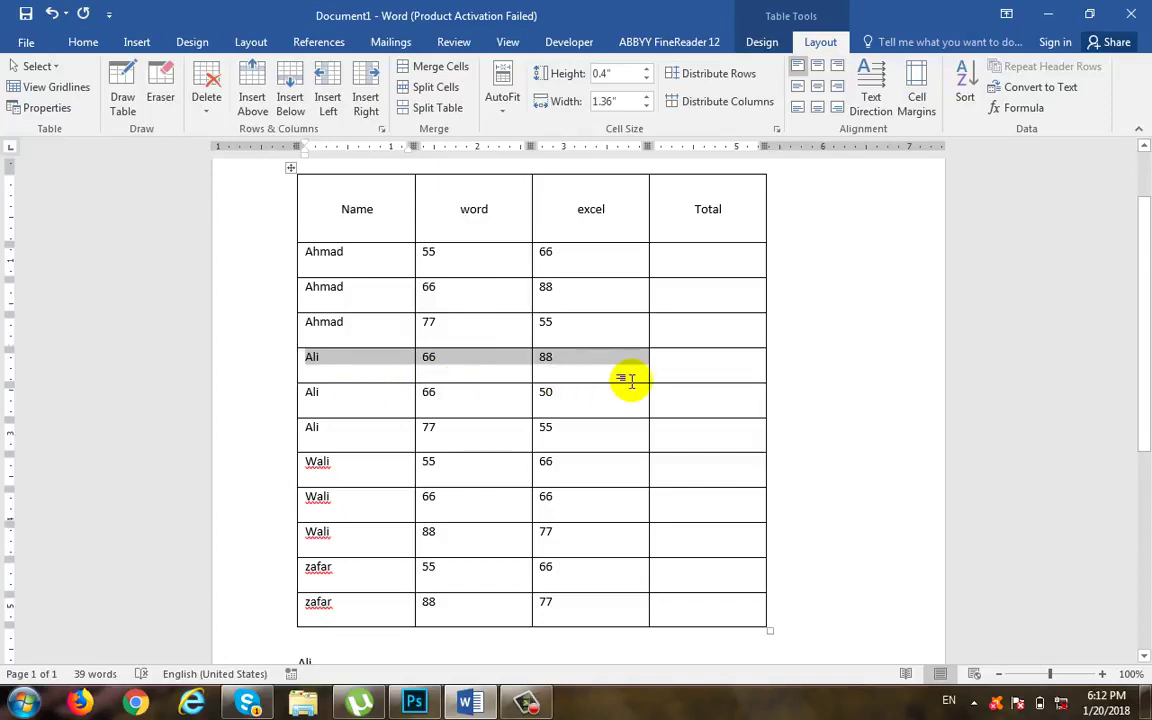
click(590, 385)
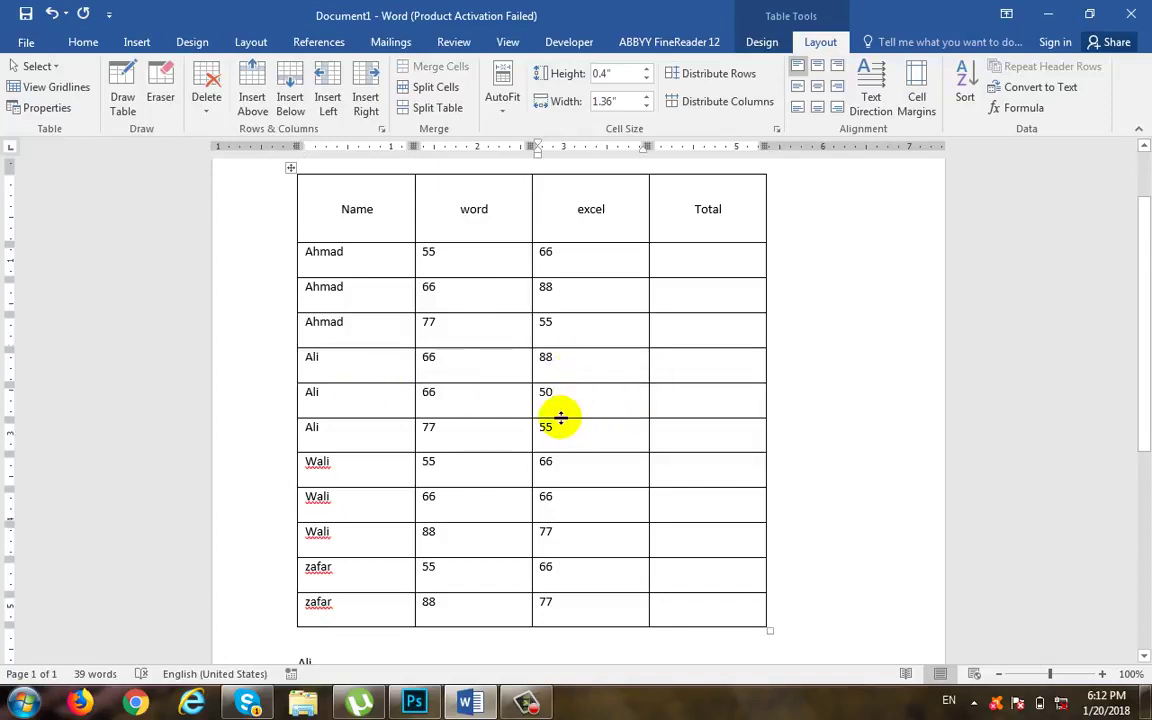
Sort the table again by Name, then by word, then by excel as a number, all in ascending order.
click(957, 105)
click(783, 340)
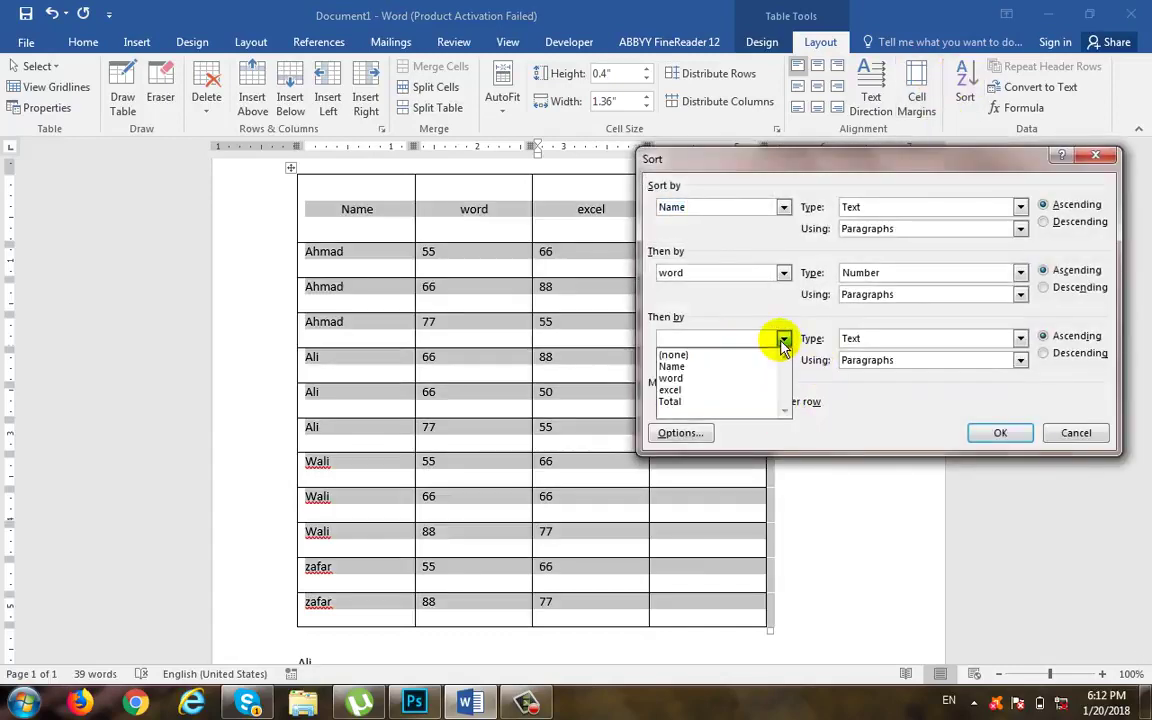
click(762, 390)
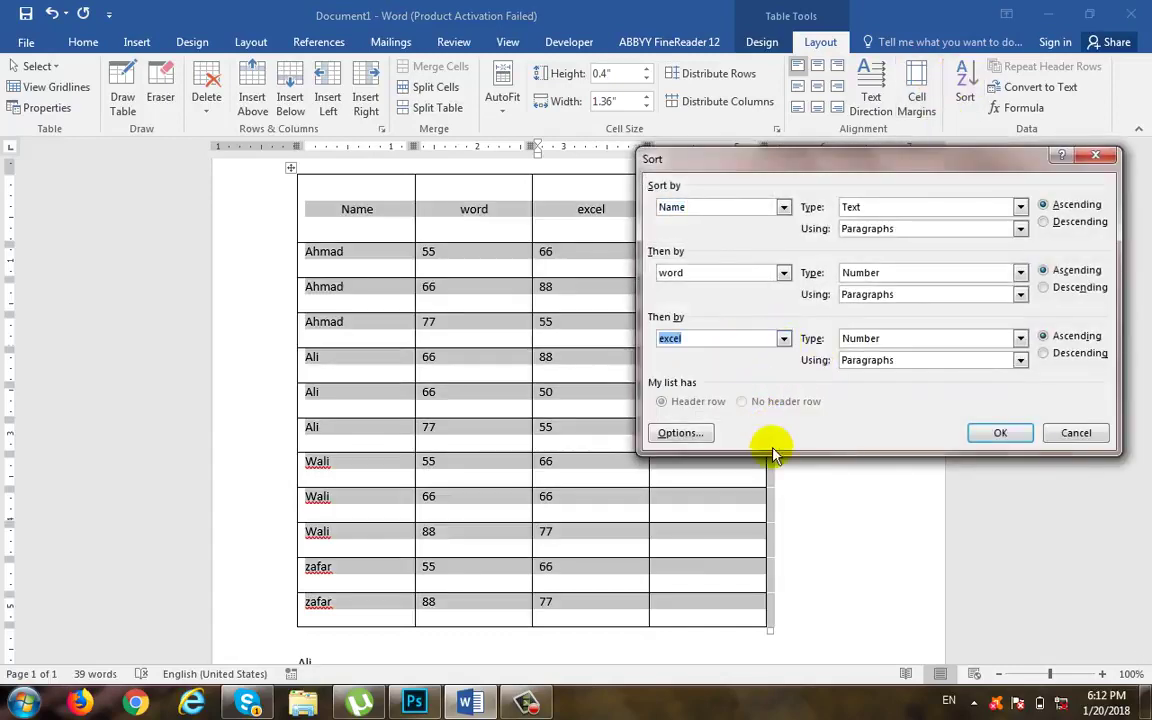
click(1000, 432)
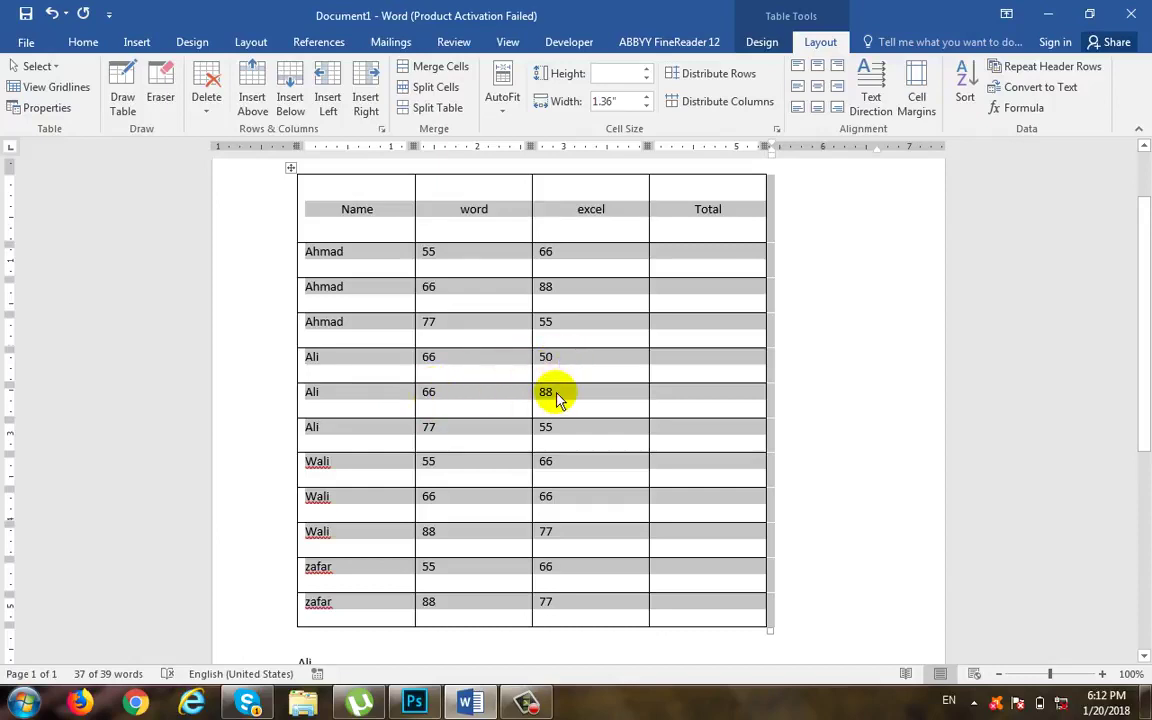
Sort the table by Column 1, Column 2 and Column 3 in ascending order with no header row, and undo that sort.
click(962, 95)
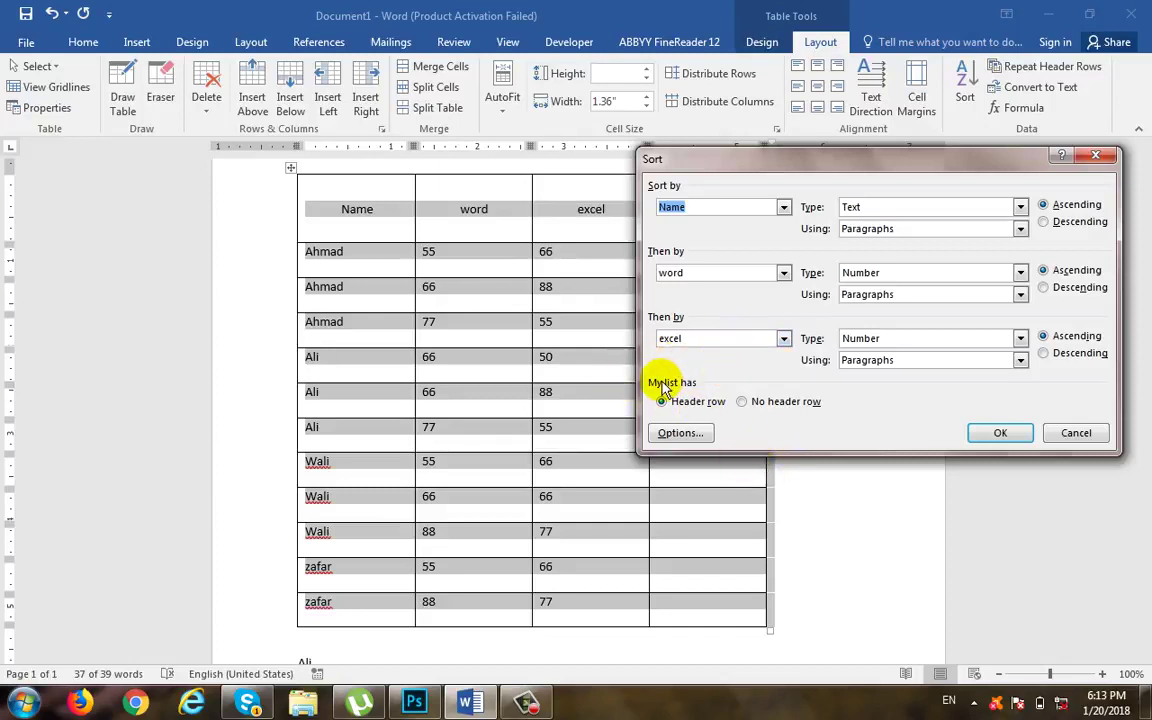
drag(772, 164, 737, 373)
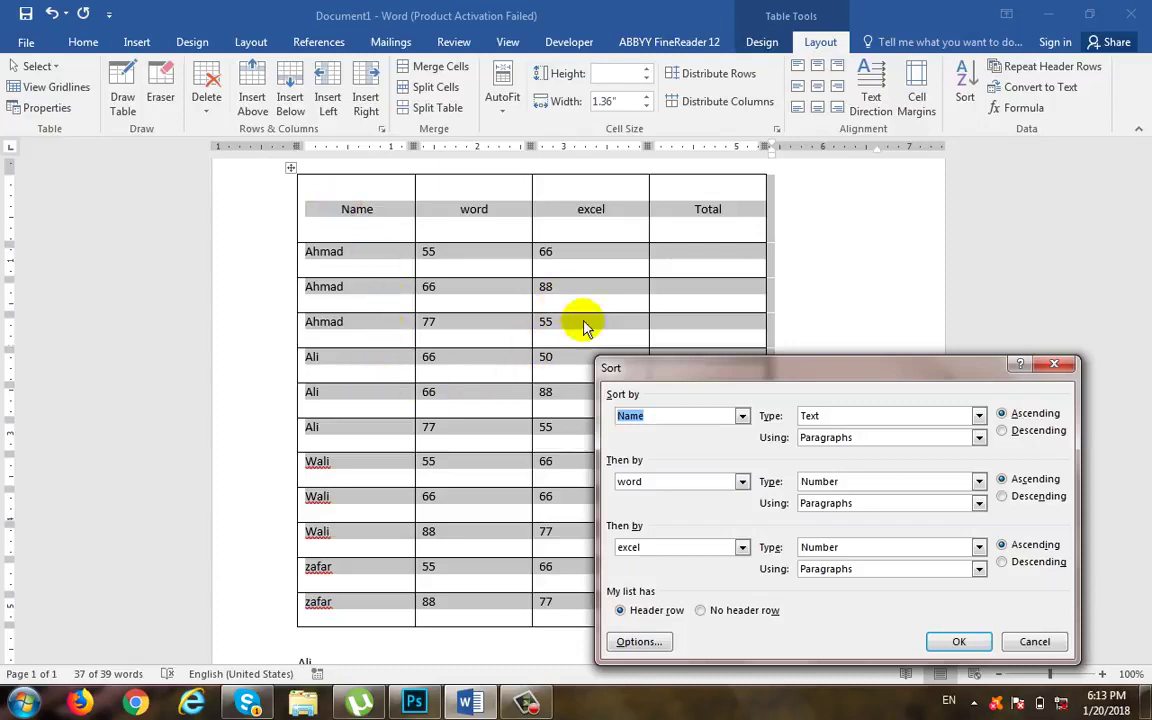
drag(710, 367, 713, 259)
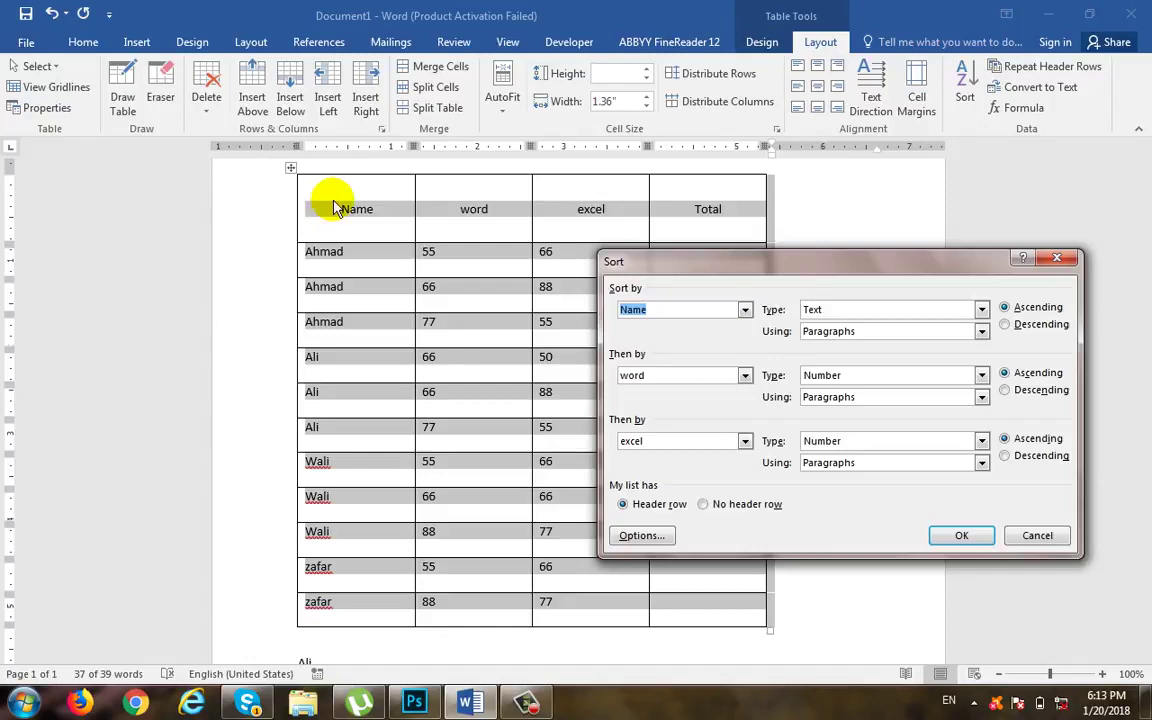
click(735, 505)
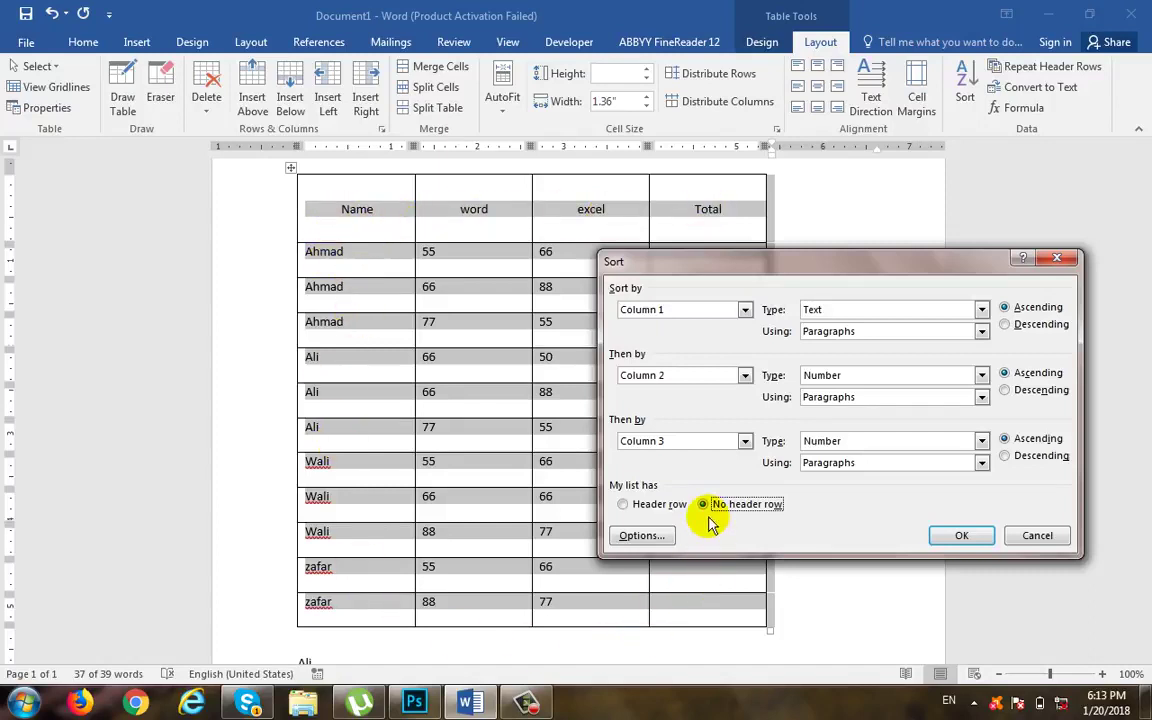
click(961, 535)
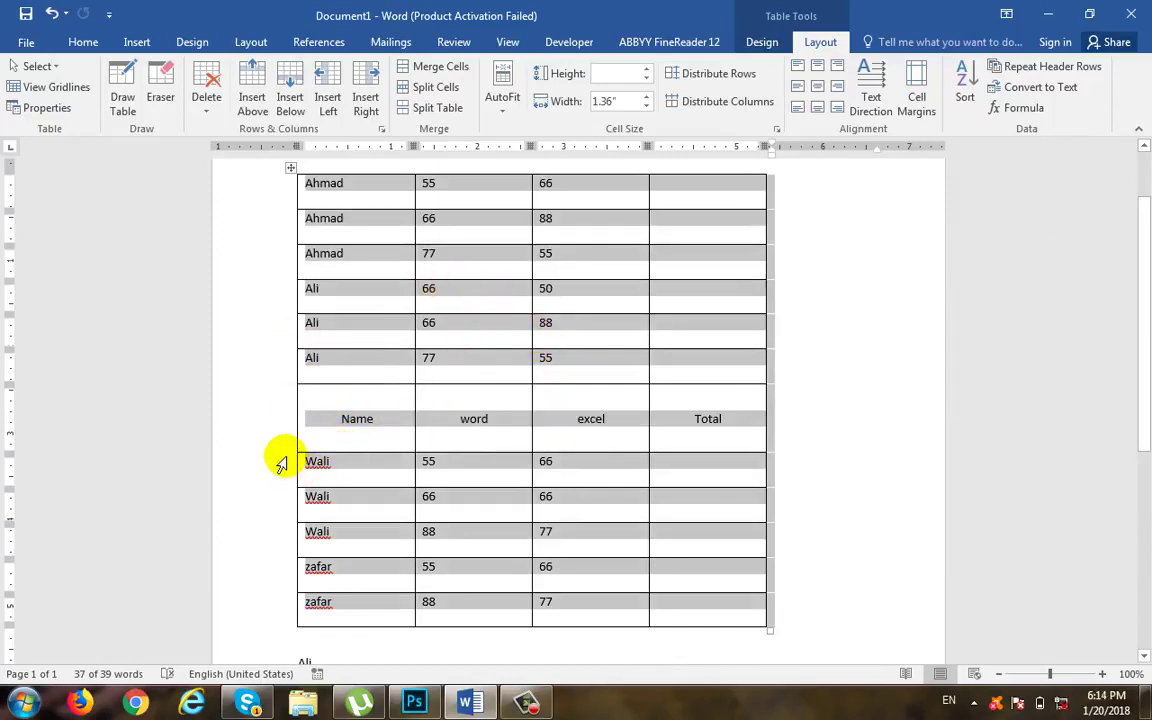
key(ctrl+z)
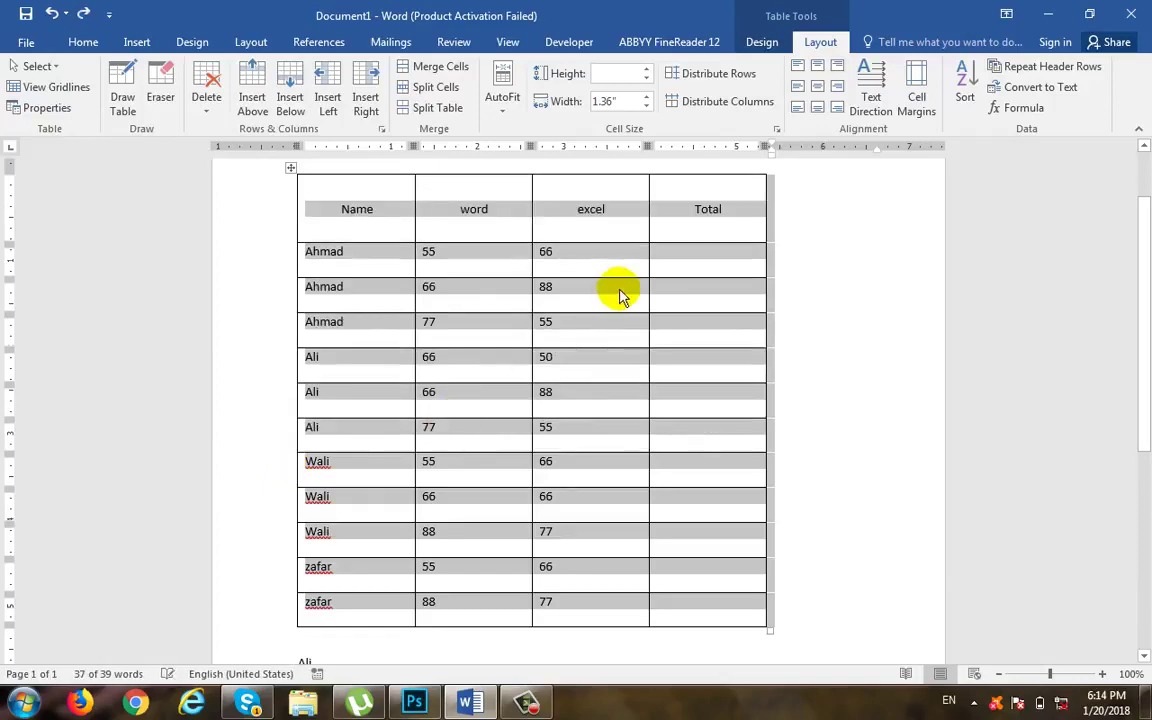
Clear both secondary sort levels and try to sort the table by the word column alone.
click(965, 90)
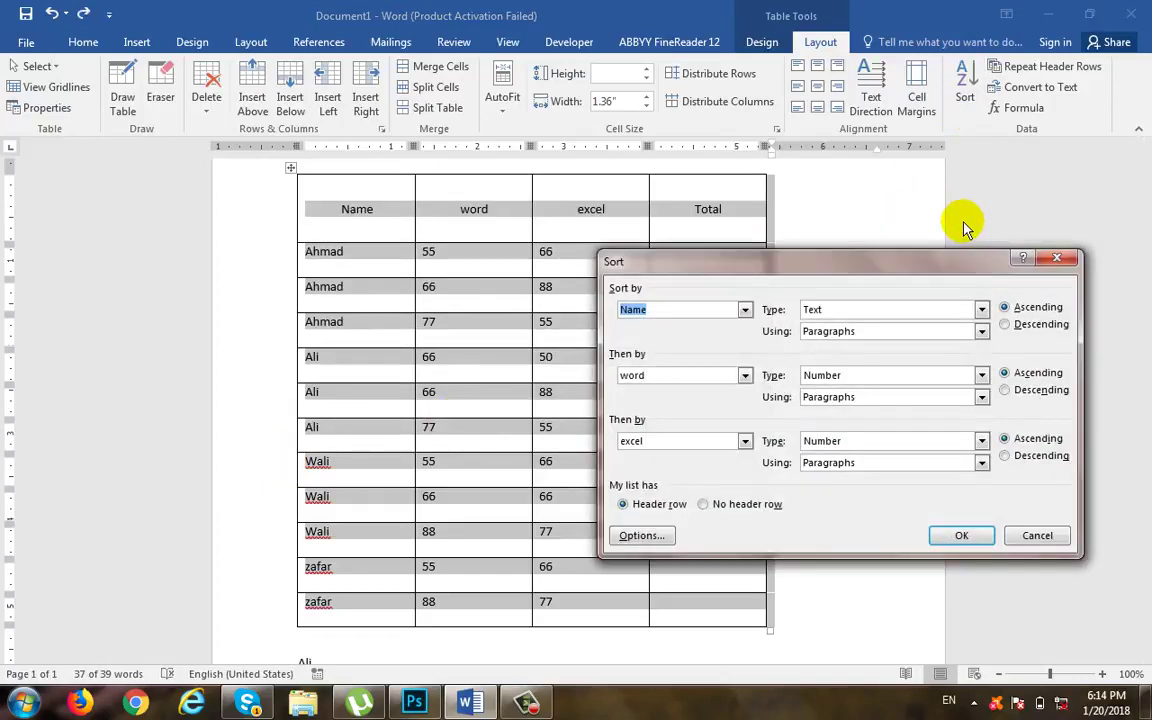
click(1056, 257)
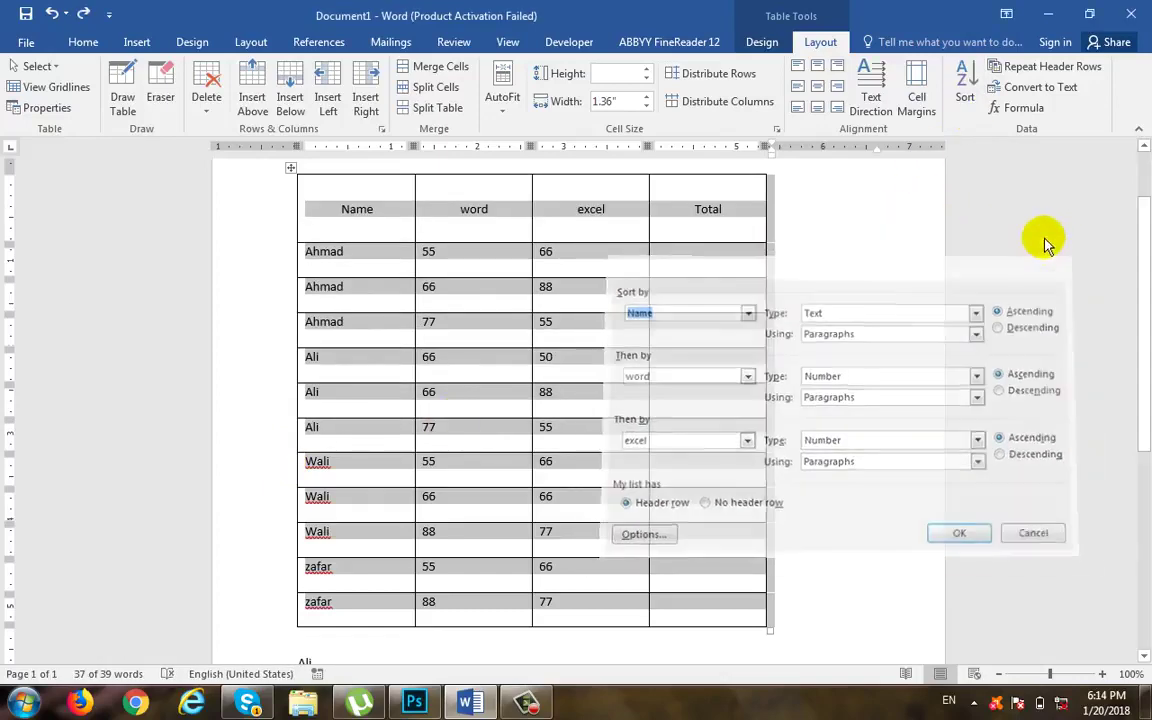
click(959, 98)
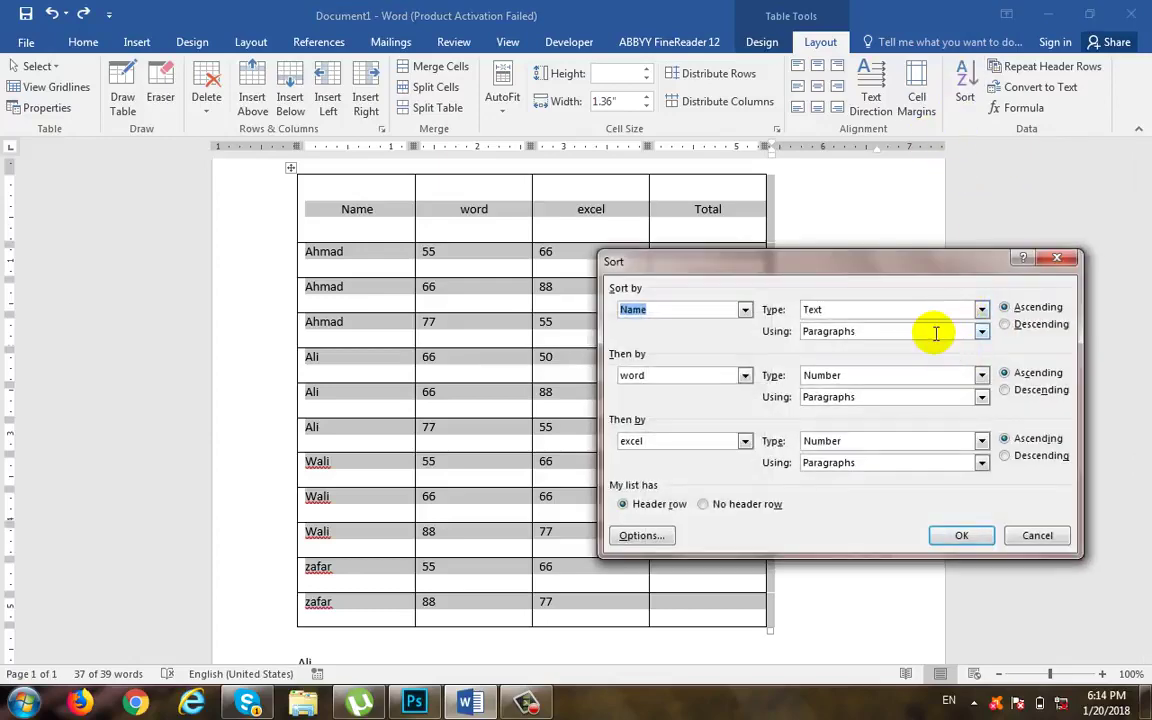
drag(805, 268, 745, 238)
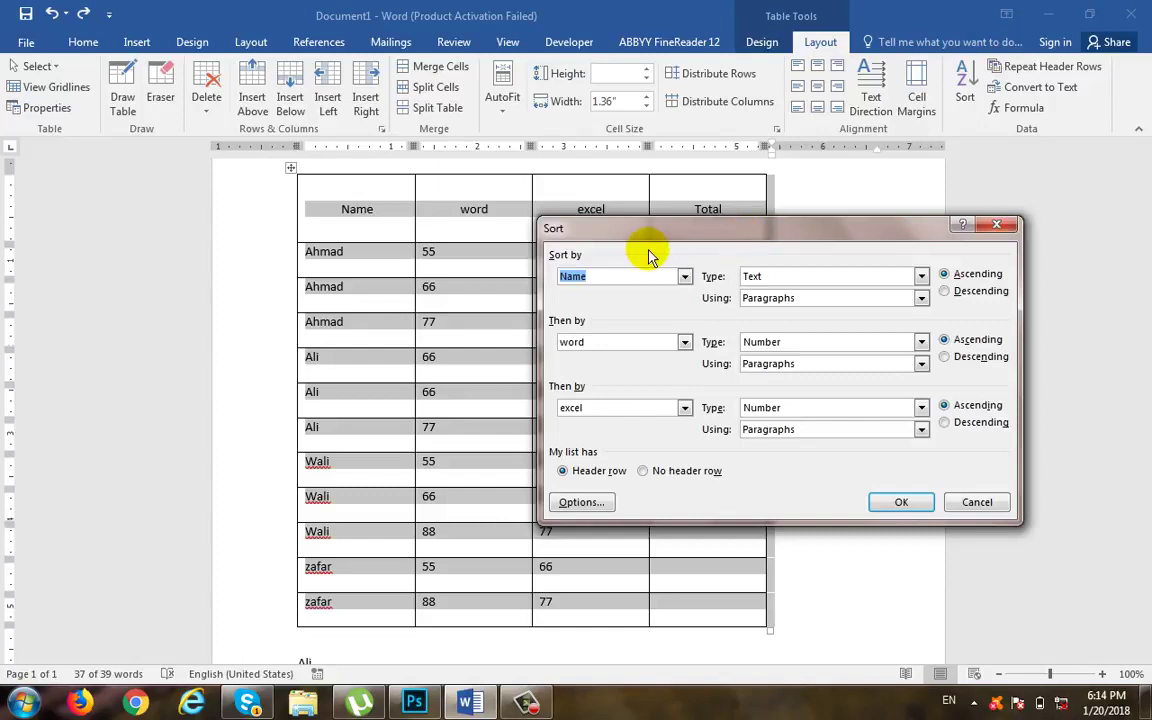
click(685, 277)
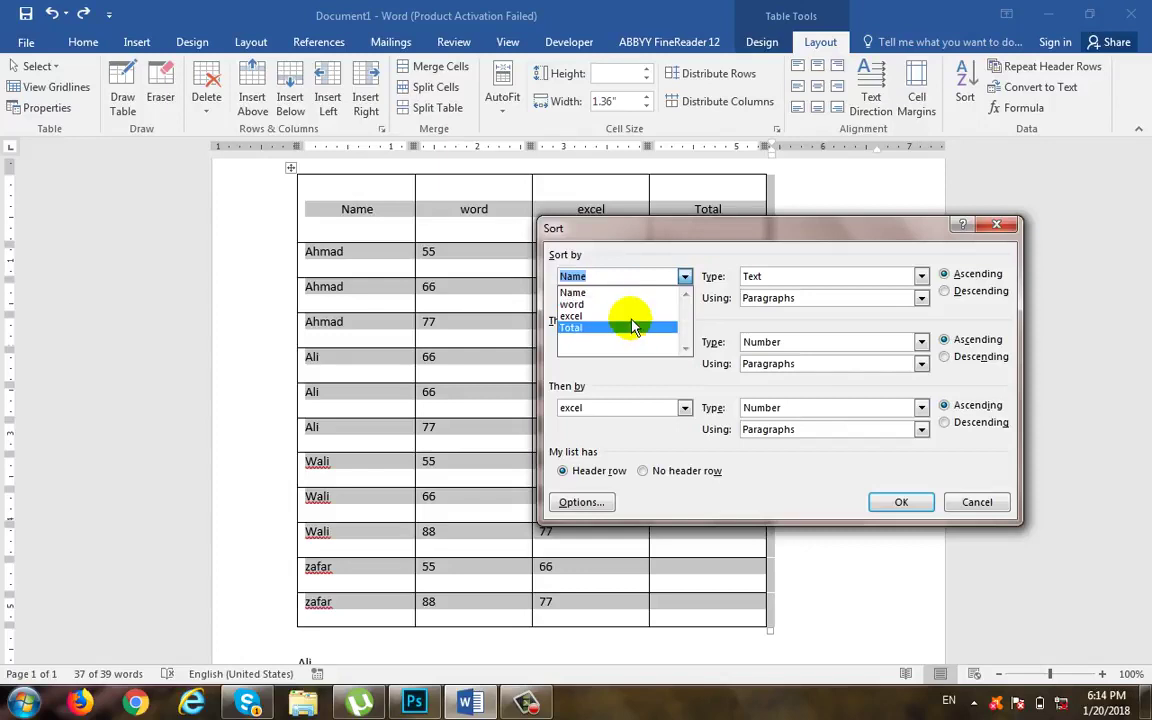
click(618, 410)
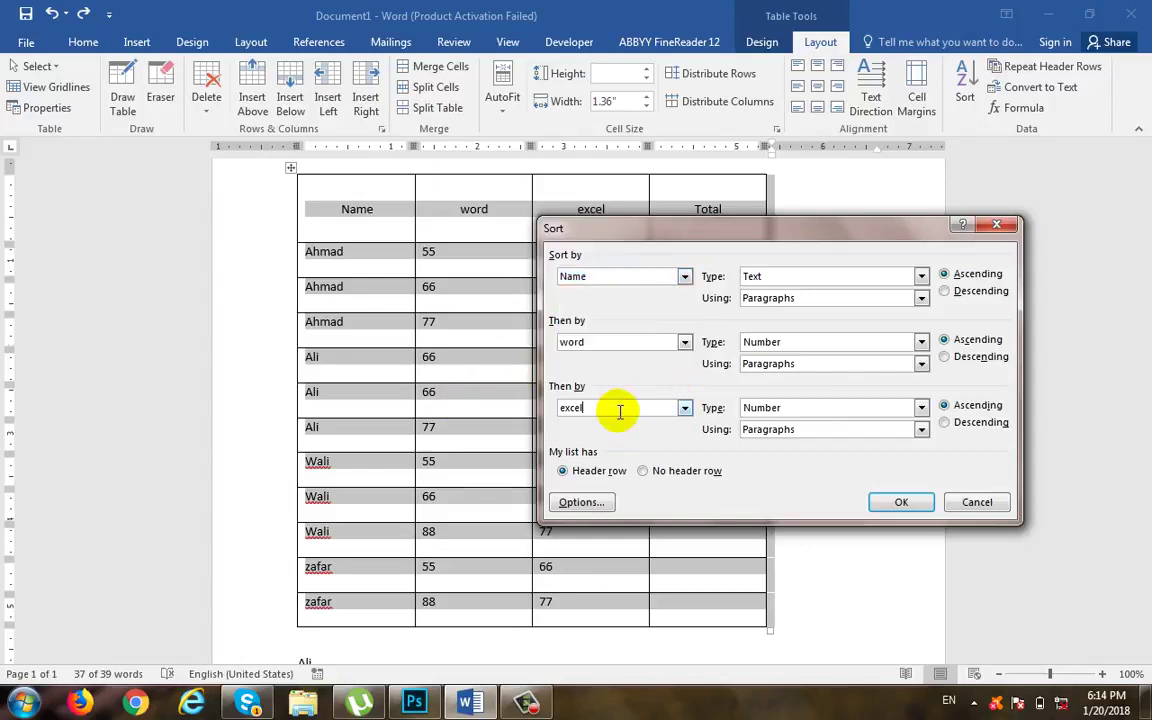
click(684, 408)
click(666, 426)
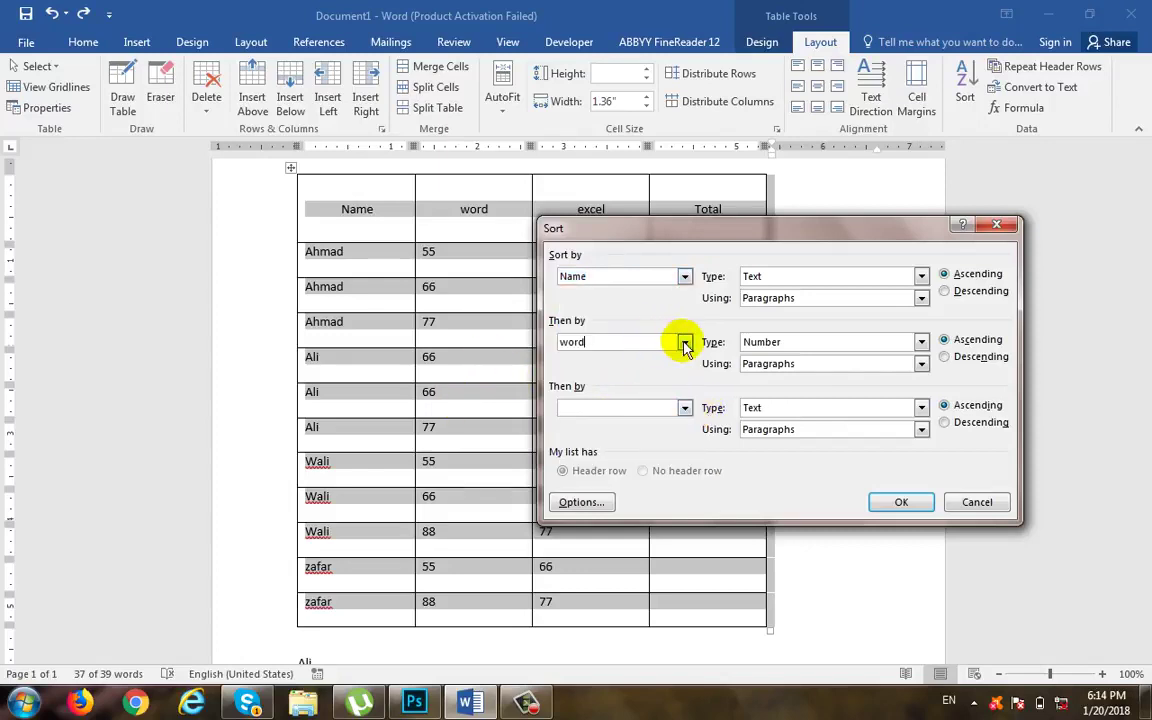
click(684, 342)
click(680, 359)
click(683, 278)
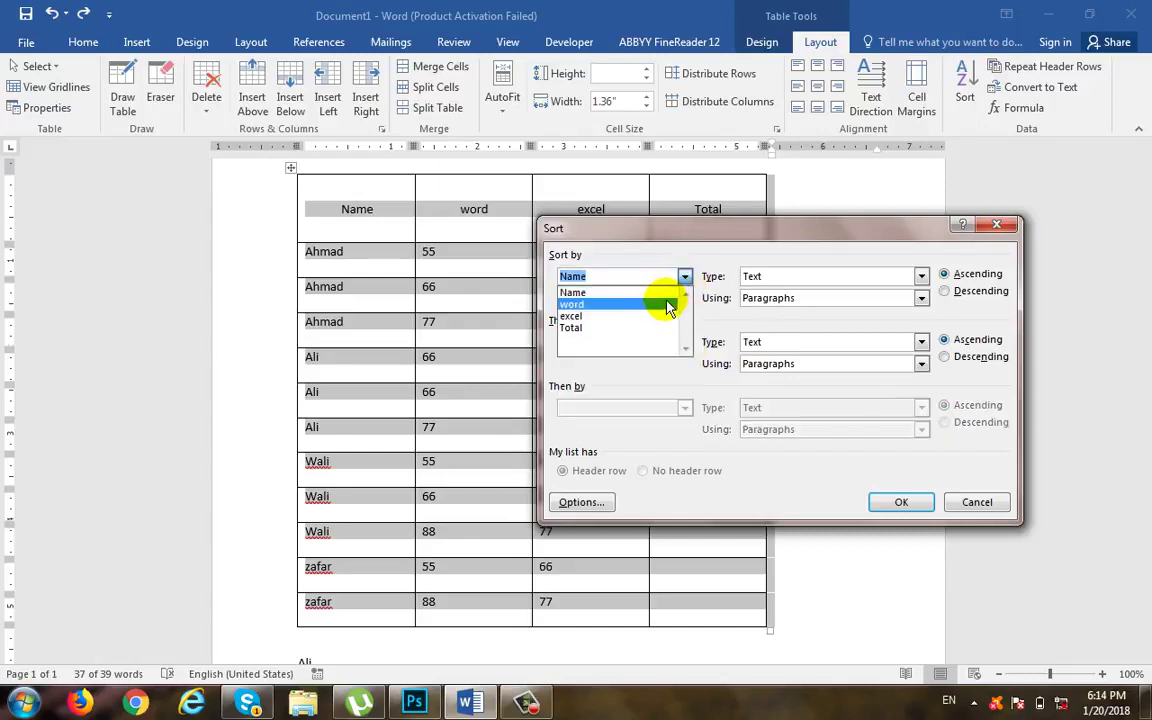
click(666, 304)
click(882, 503)
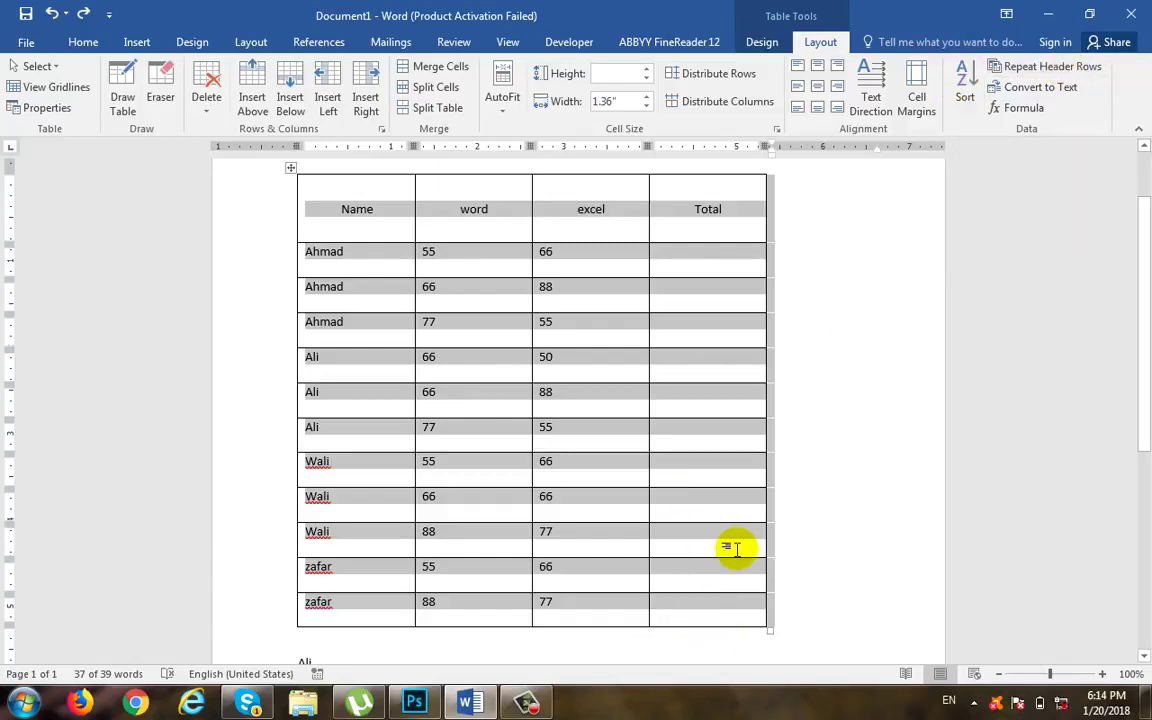
Create a blank document and insert a table with 3 columns, 150 rows and automatic fixed column width.
key(ctrl+n)
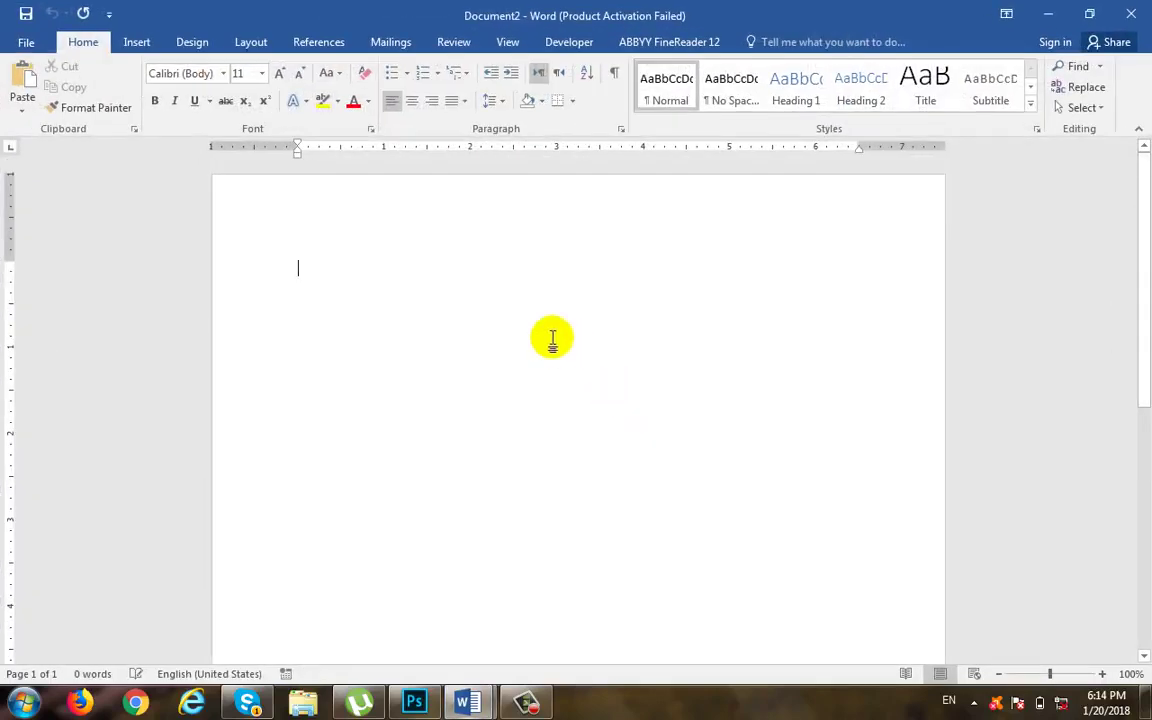
click(140, 40)
click(117, 100)
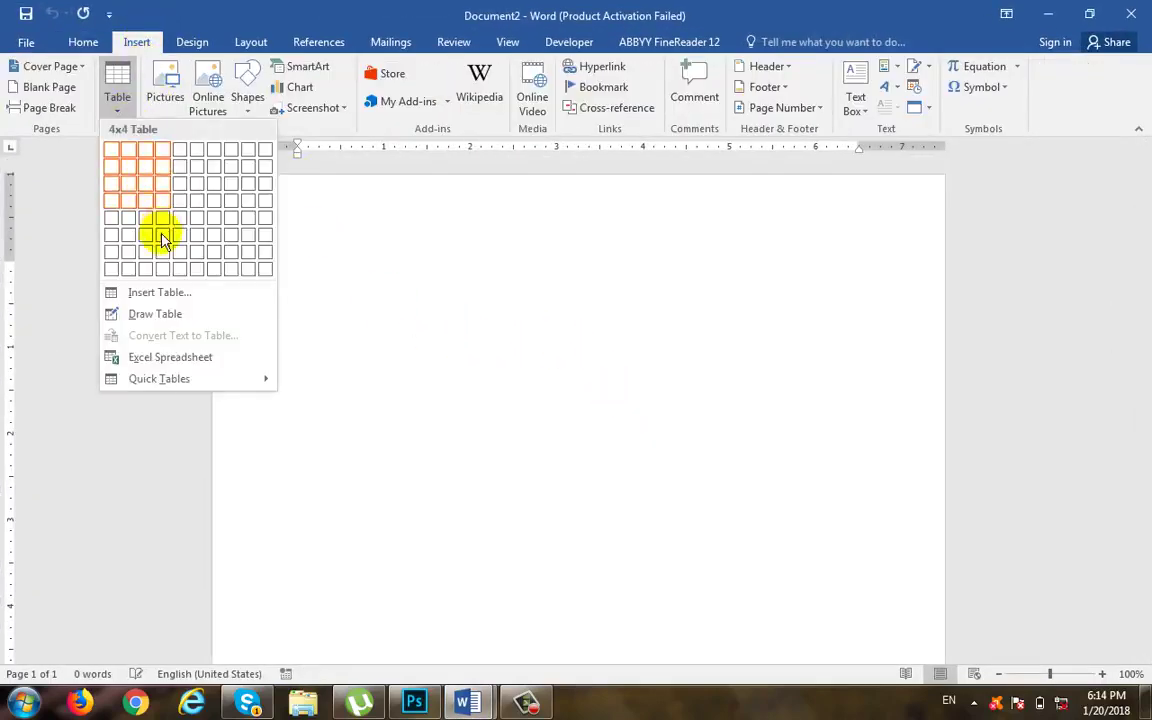
click(168, 292)
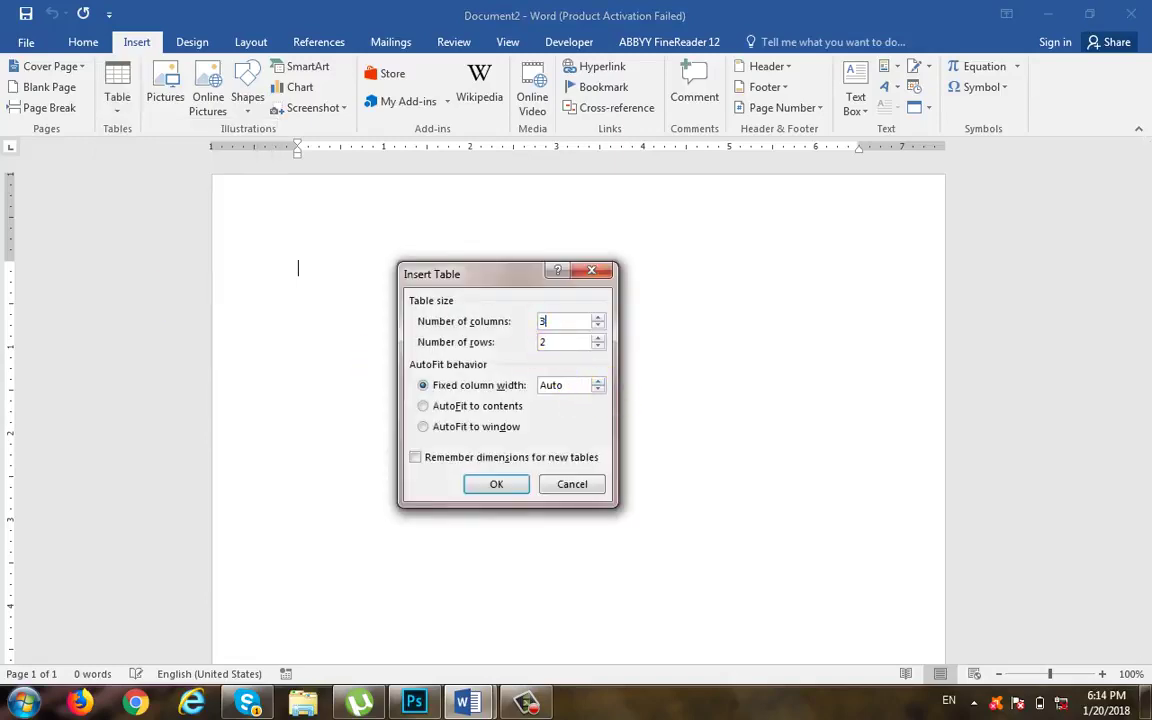
drag(565, 341, 428, 345)
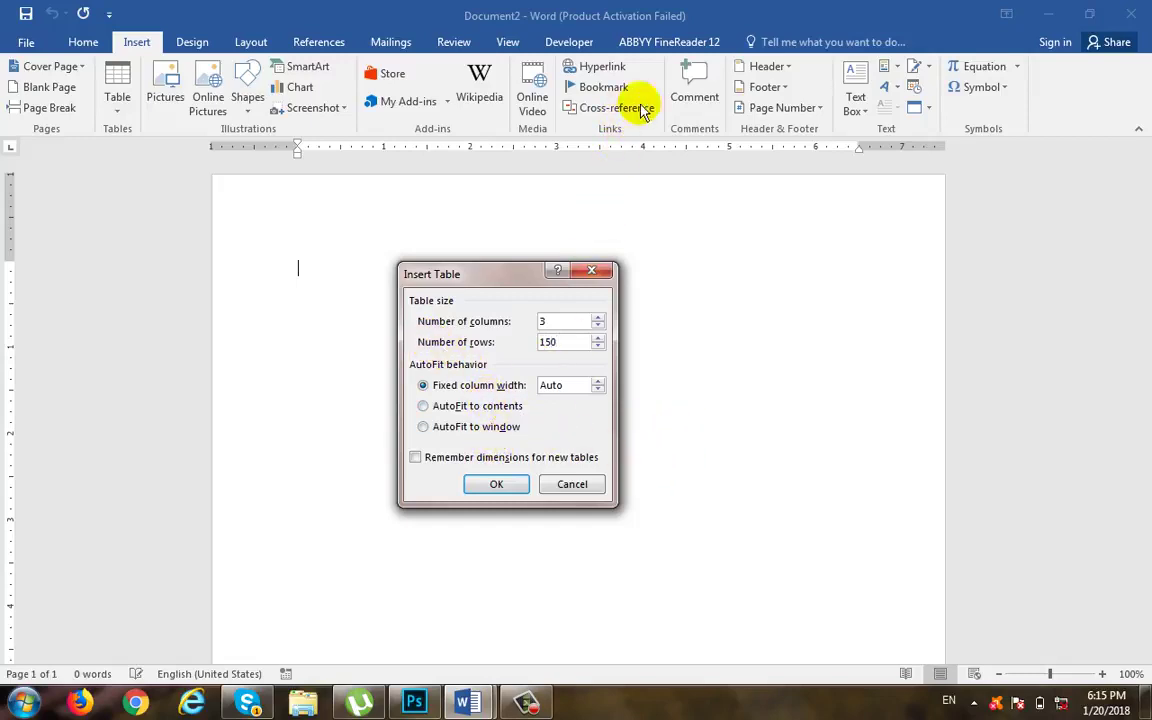
click(485, 407)
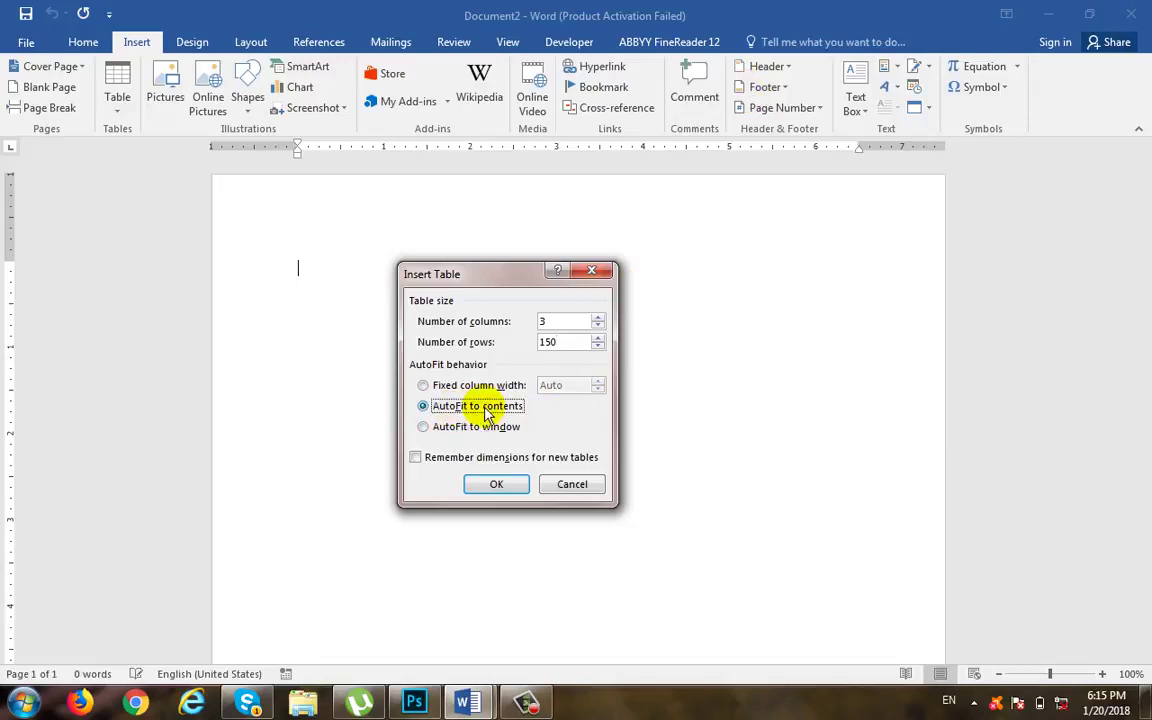
click(490, 427)
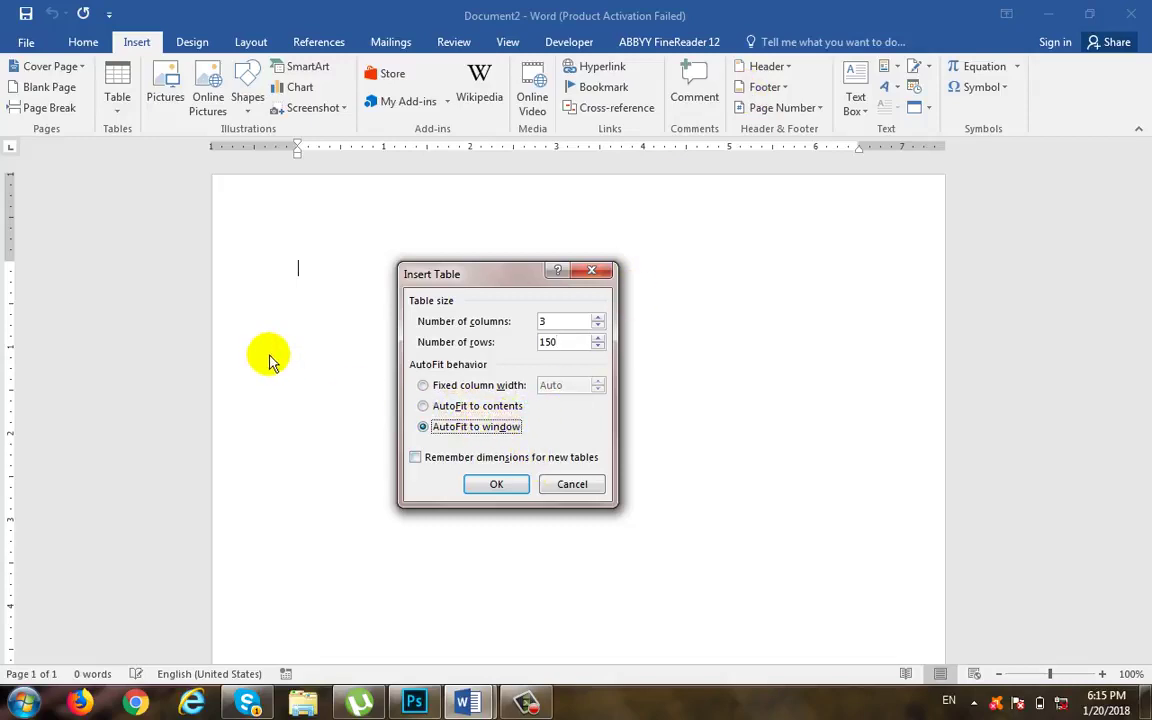
click(470, 384)
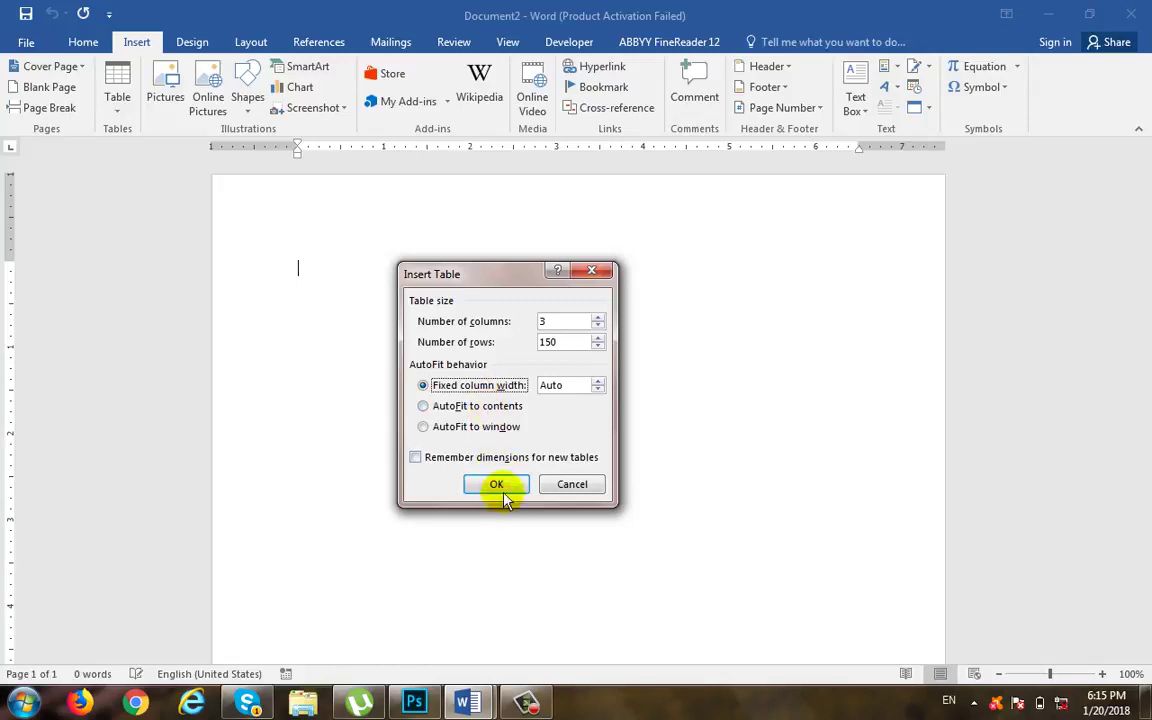
click(500, 484)
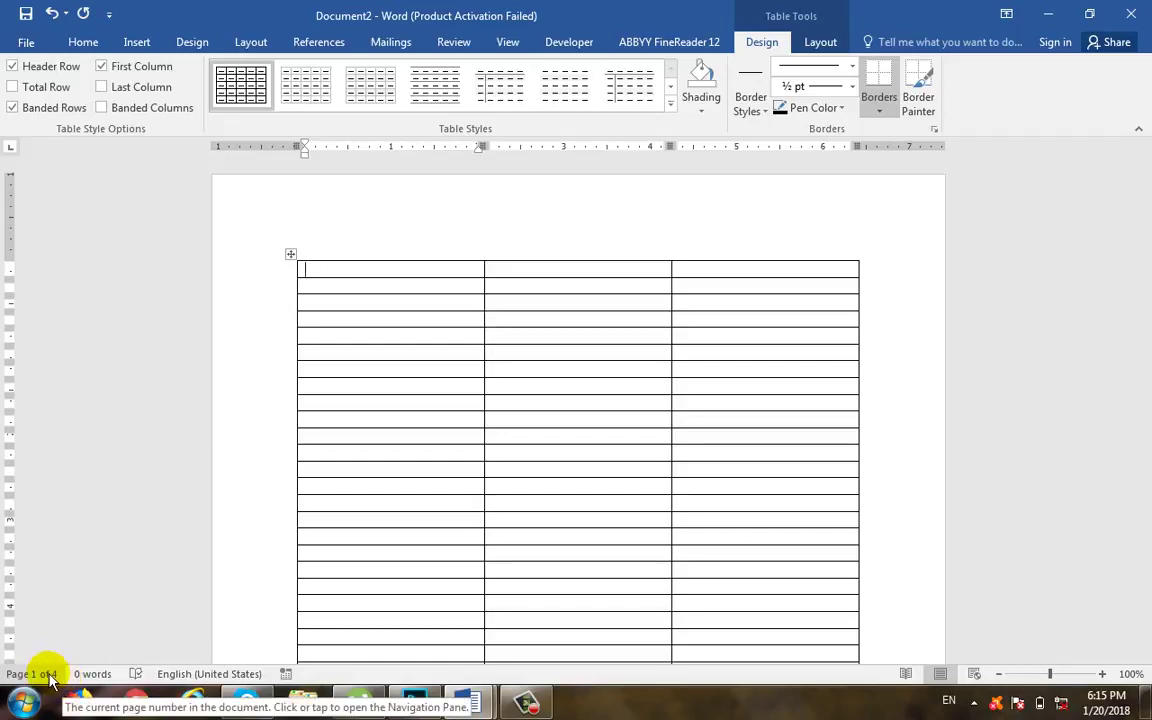
Enter the headings name, City and Province in the first row of the new table.
drag(1143, 172, 1134, 125)
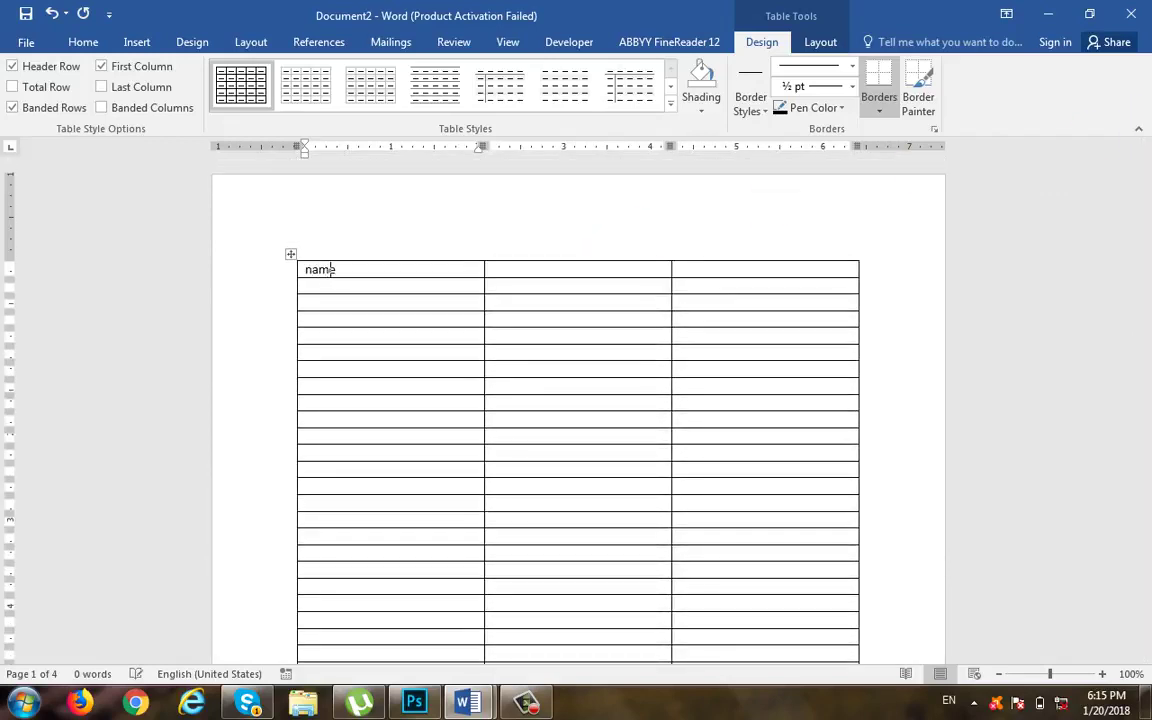
key(Tab)
text(C)
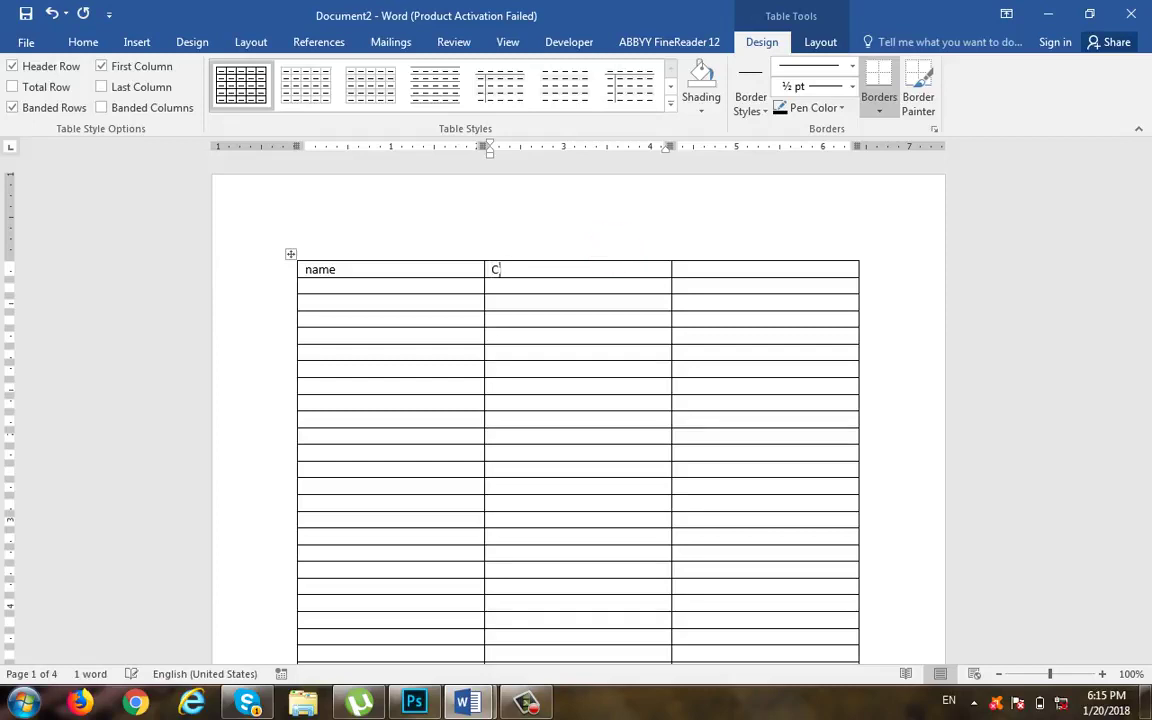
key(Tab)
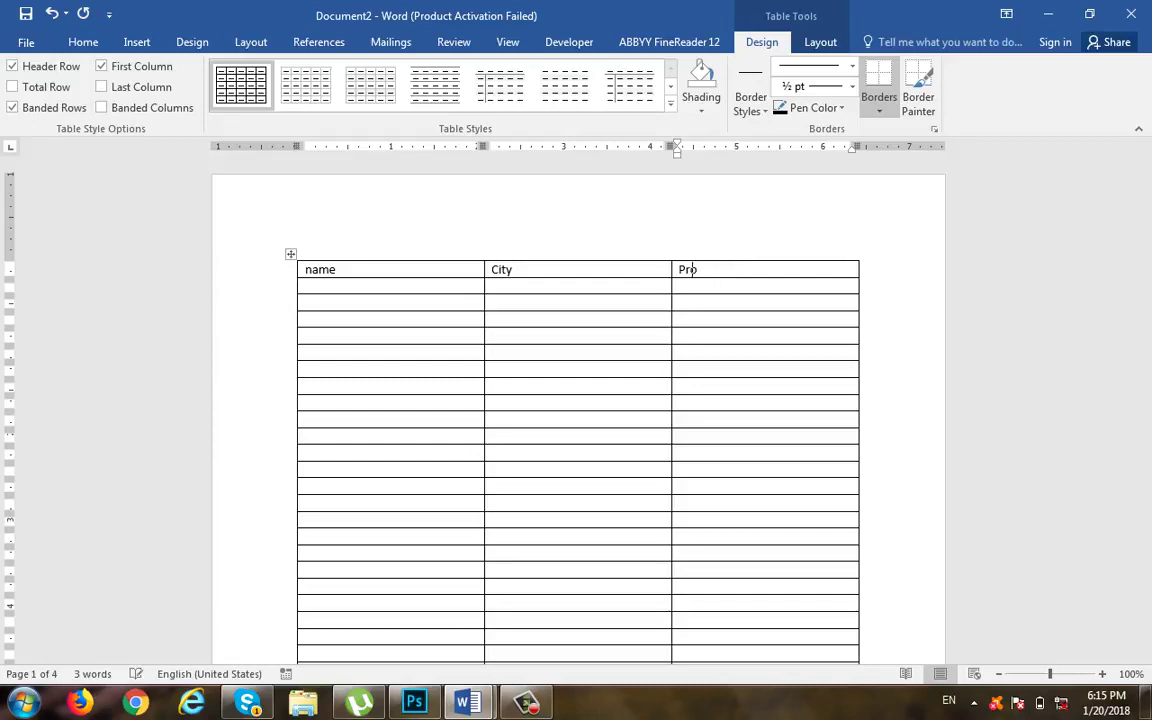
click(375, 286)
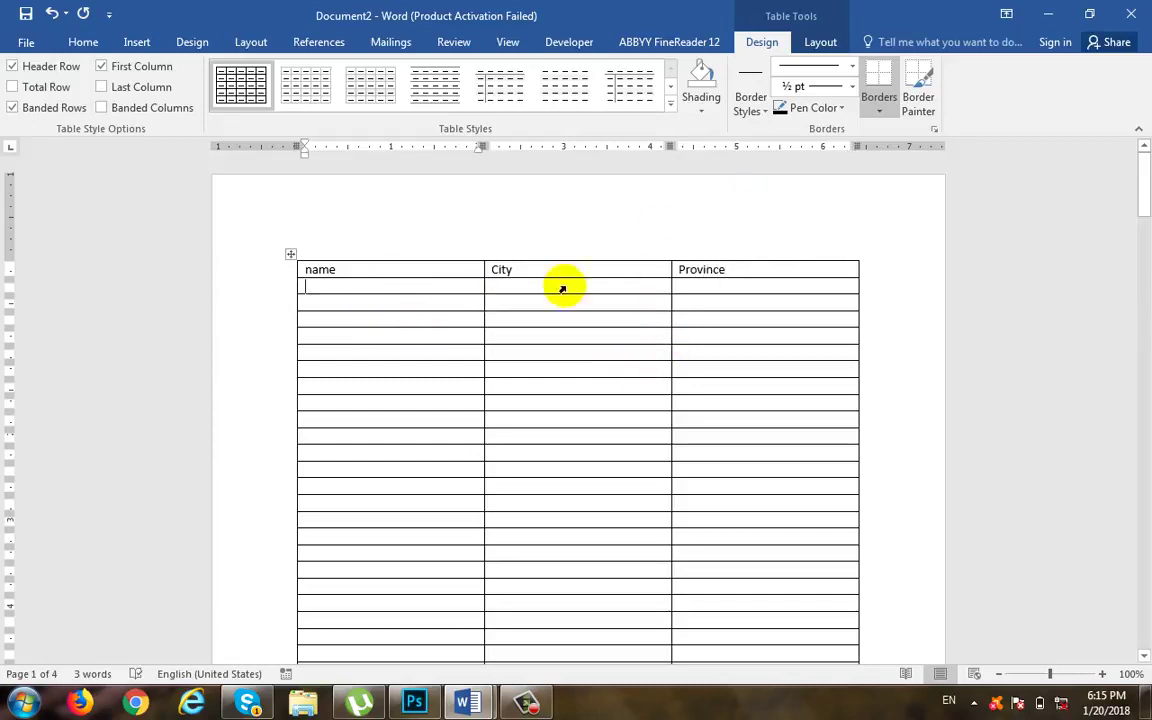
Make the heading row bold, set its font size to 14 and center its text.
drag(779, 267, 455, 257)
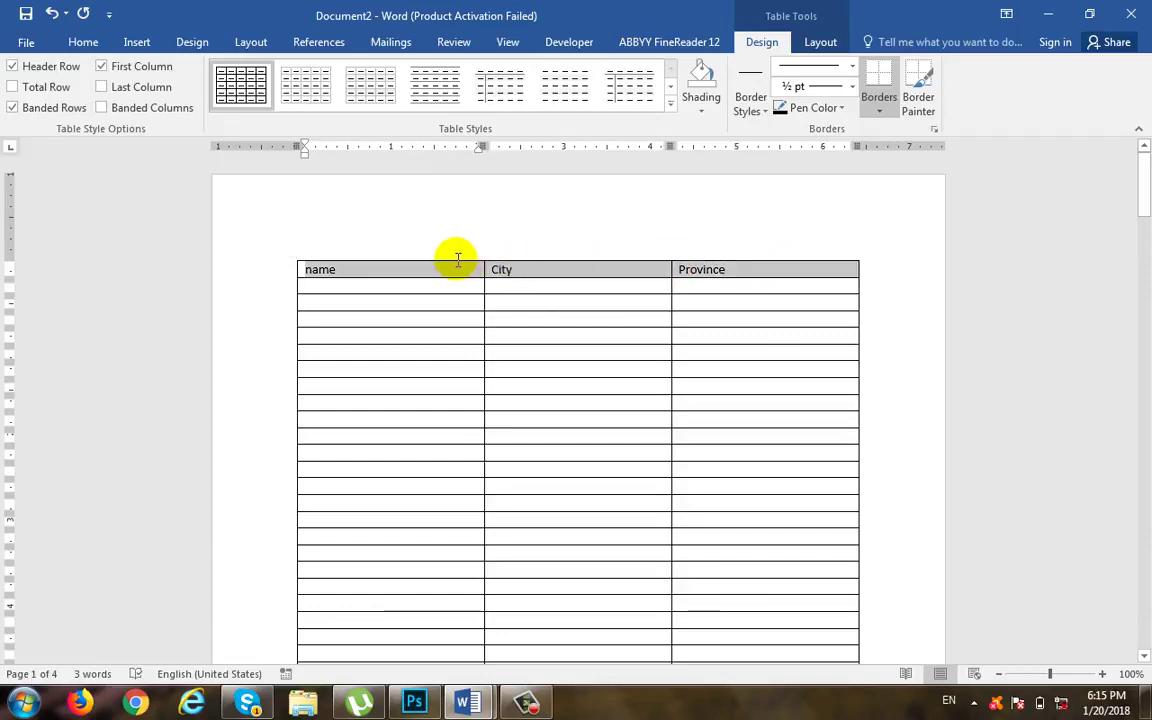
click(84, 41)
click(155, 101)
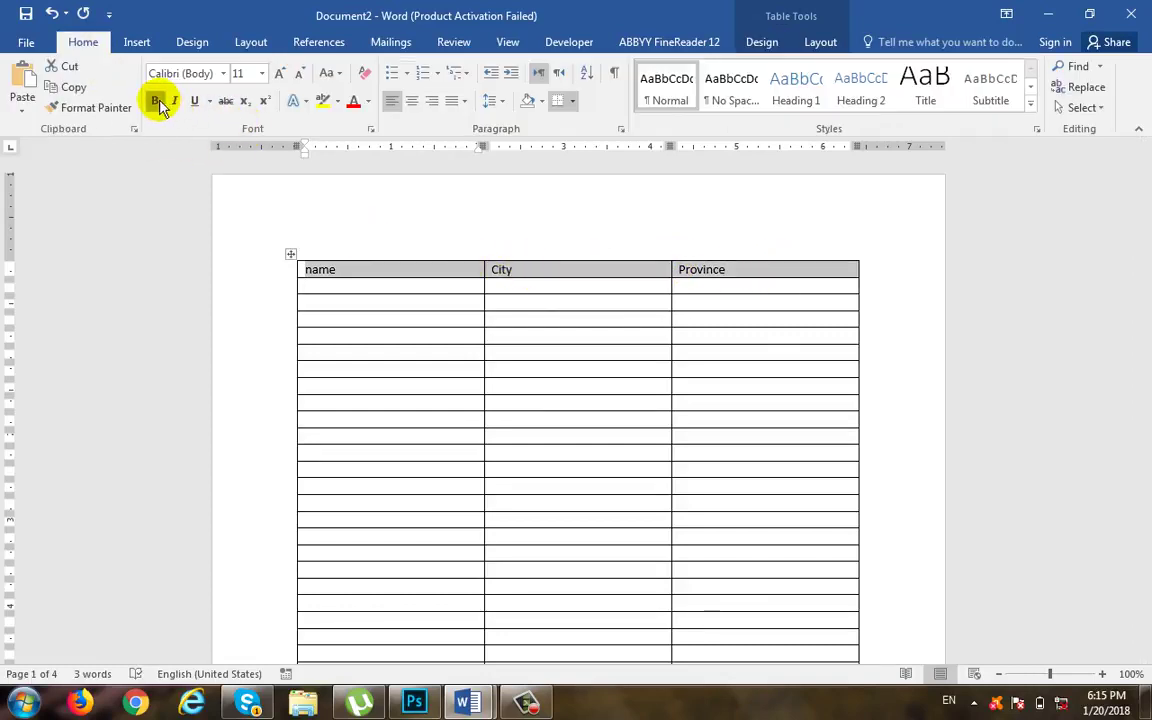
click(262, 73)
click(245, 180)
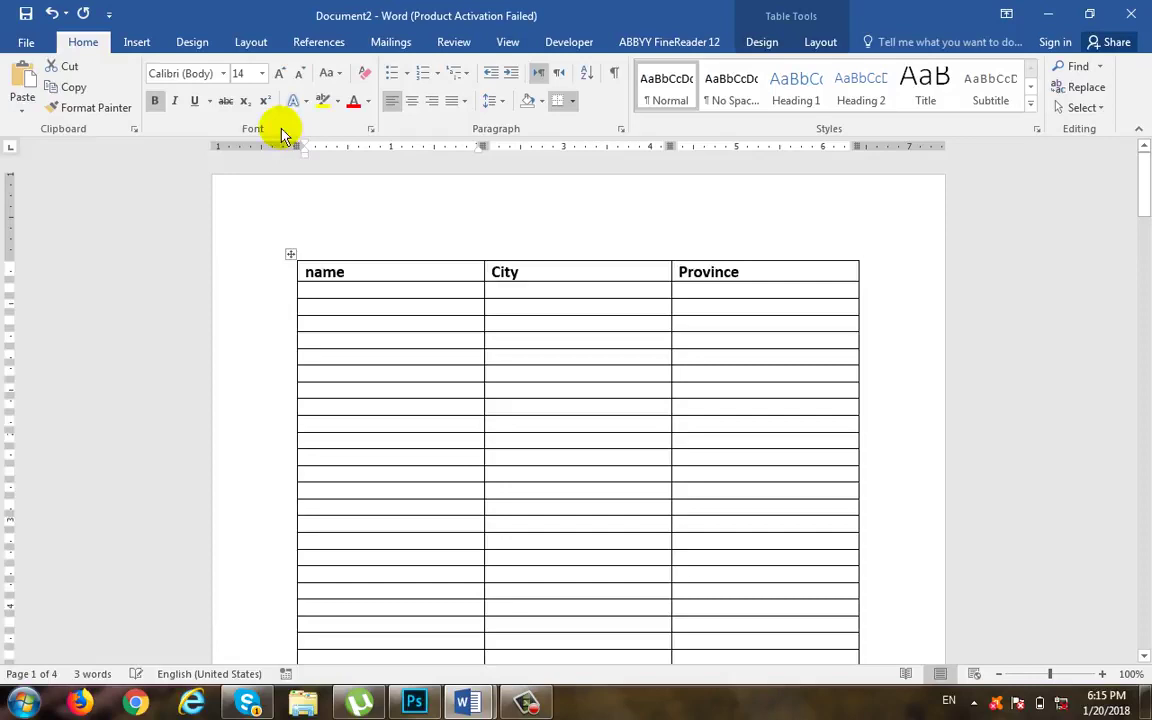
click(412, 101)
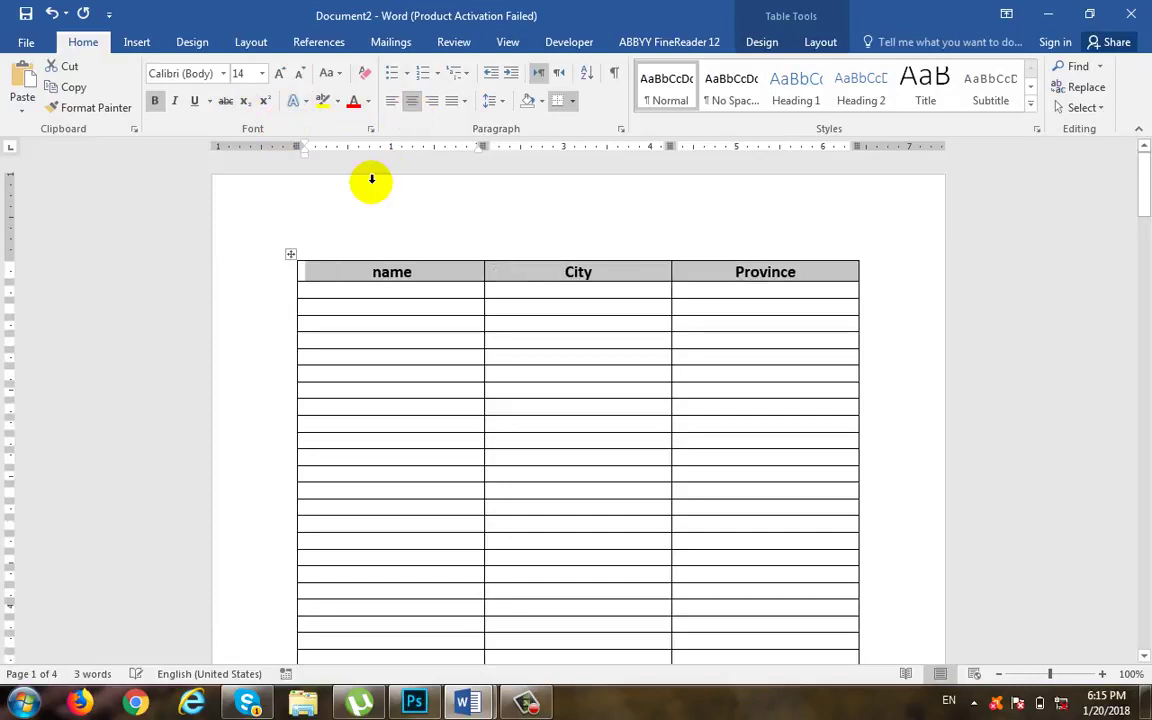
Shade the heading row with a light blue theme color.
click(541, 101)
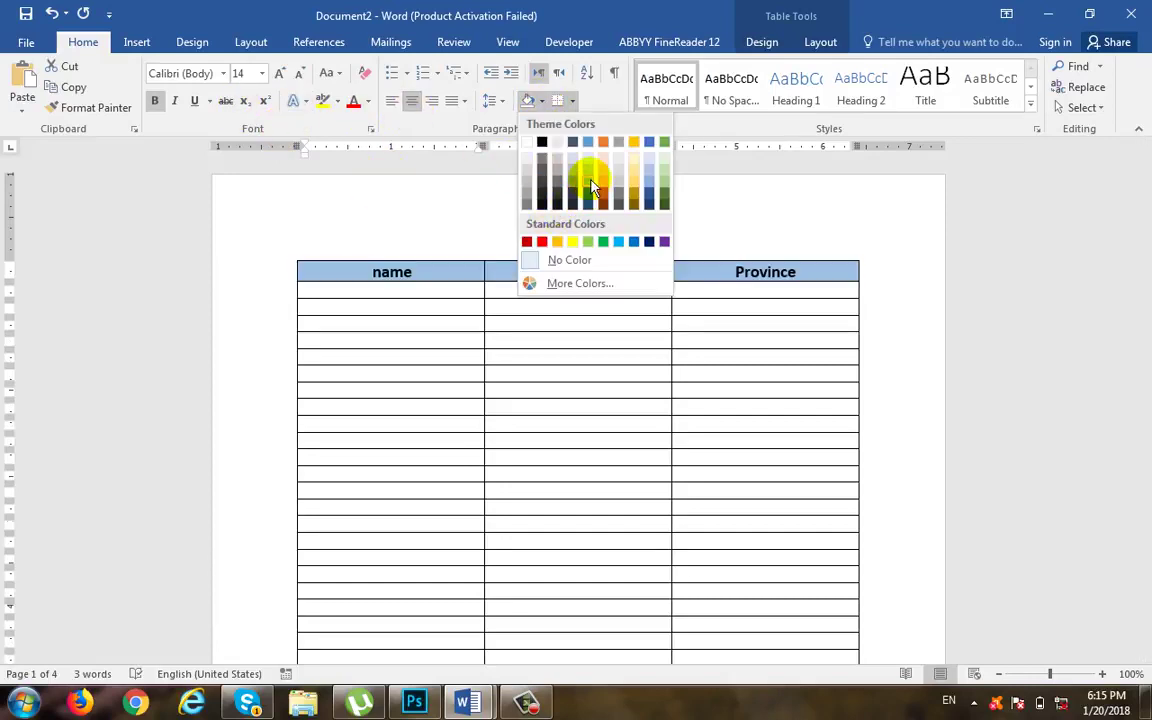
click(587, 180)
click(555, 386)
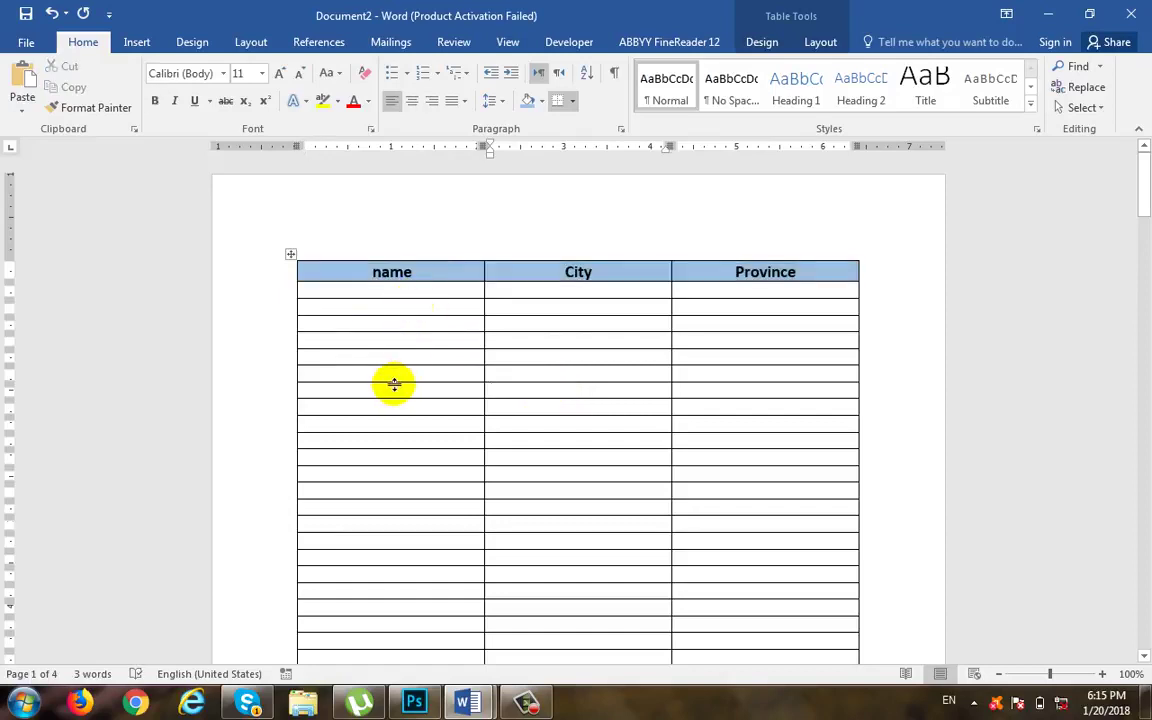
Look through all pages of the table and return to the heading row on the first page.
scroll(390, 380, down, 5)
scroll(490, 360, up, 5)
scroll(470, 432, down, 10)
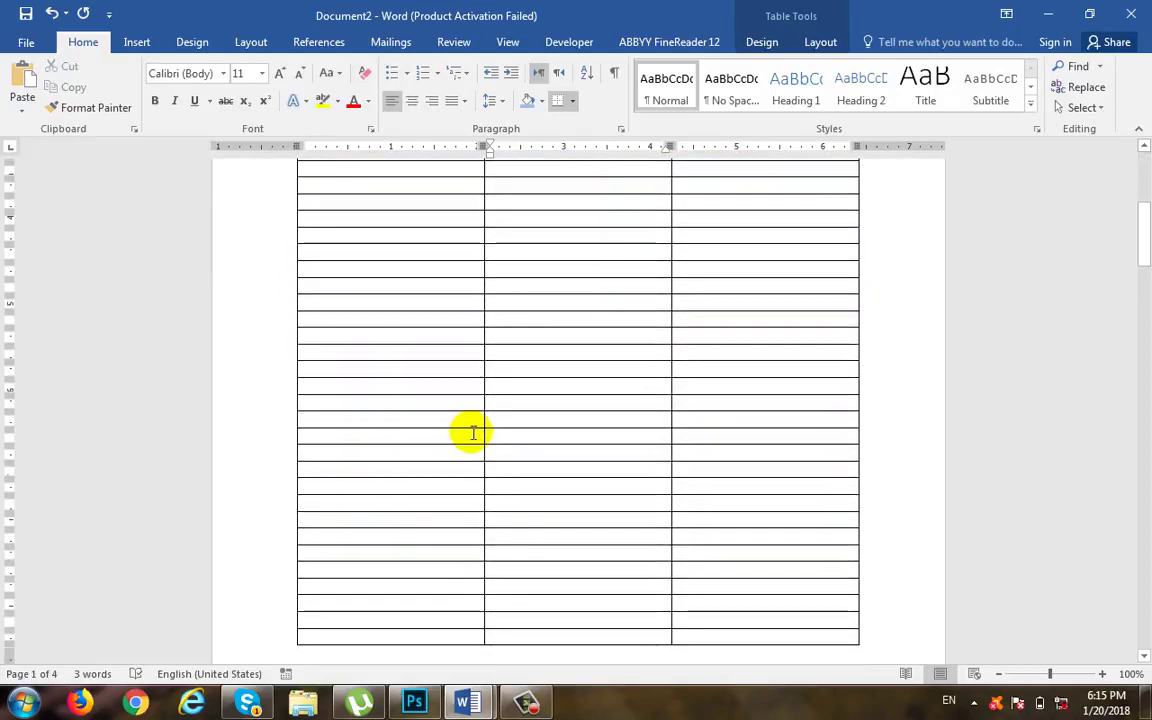
scroll(466, 427, down, 4)
scroll(466, 427, up, 5)
scroll(490, 440, down, 8)
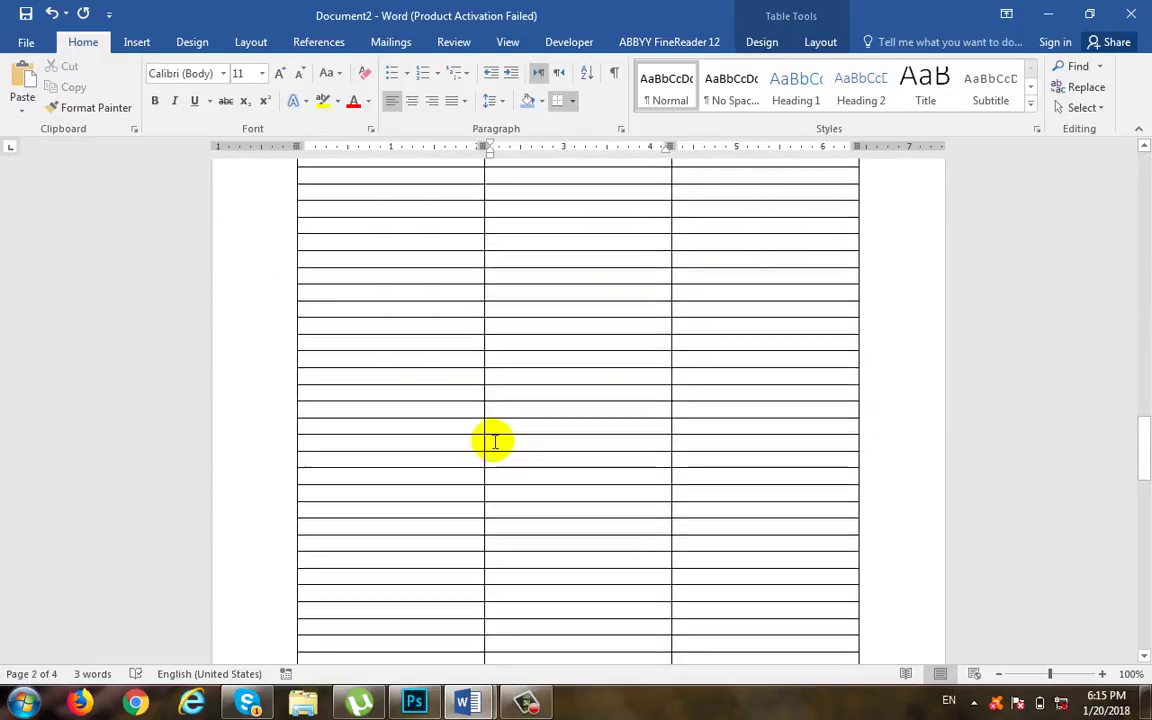
scroll(480, 425, down, 10)
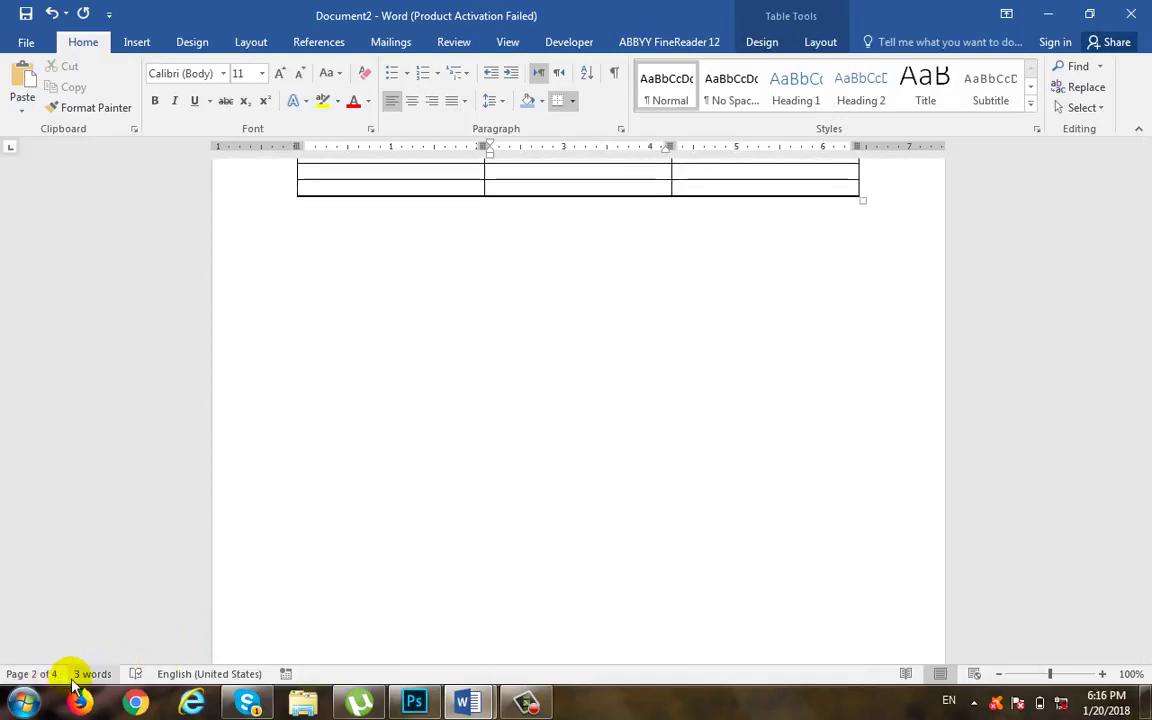
scroll(600, 535, down, 10)
scroll(600, 535, up, 6)
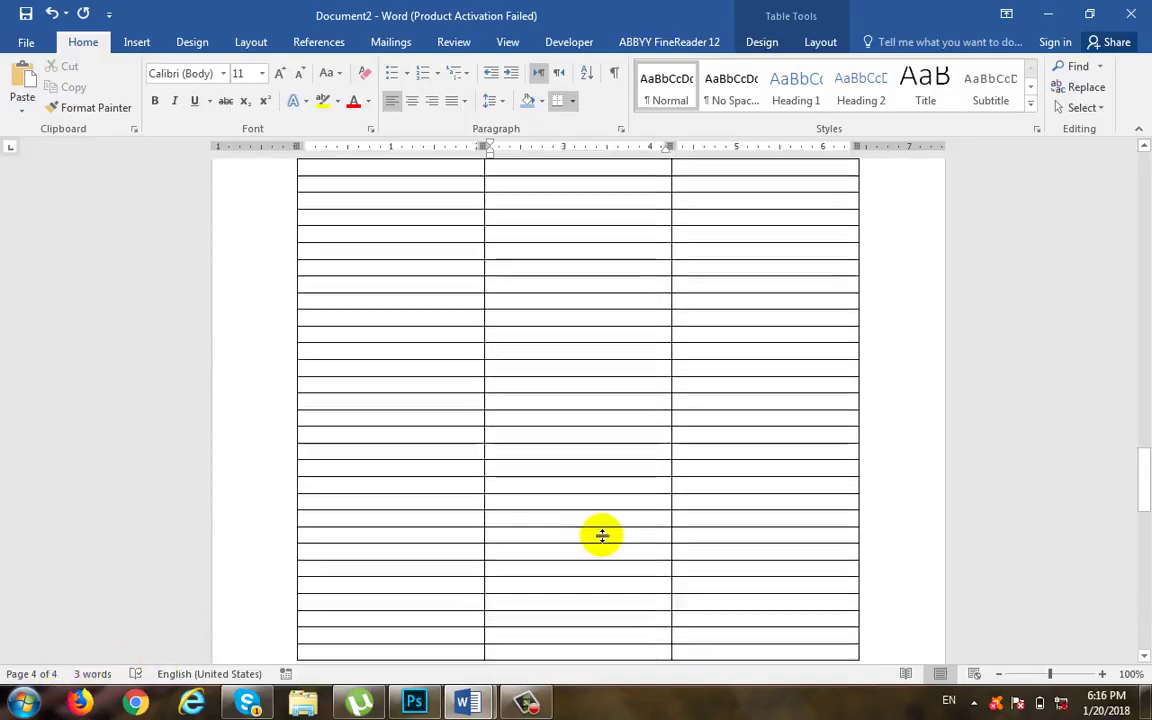
drag(1139, 442, 1139, 155)
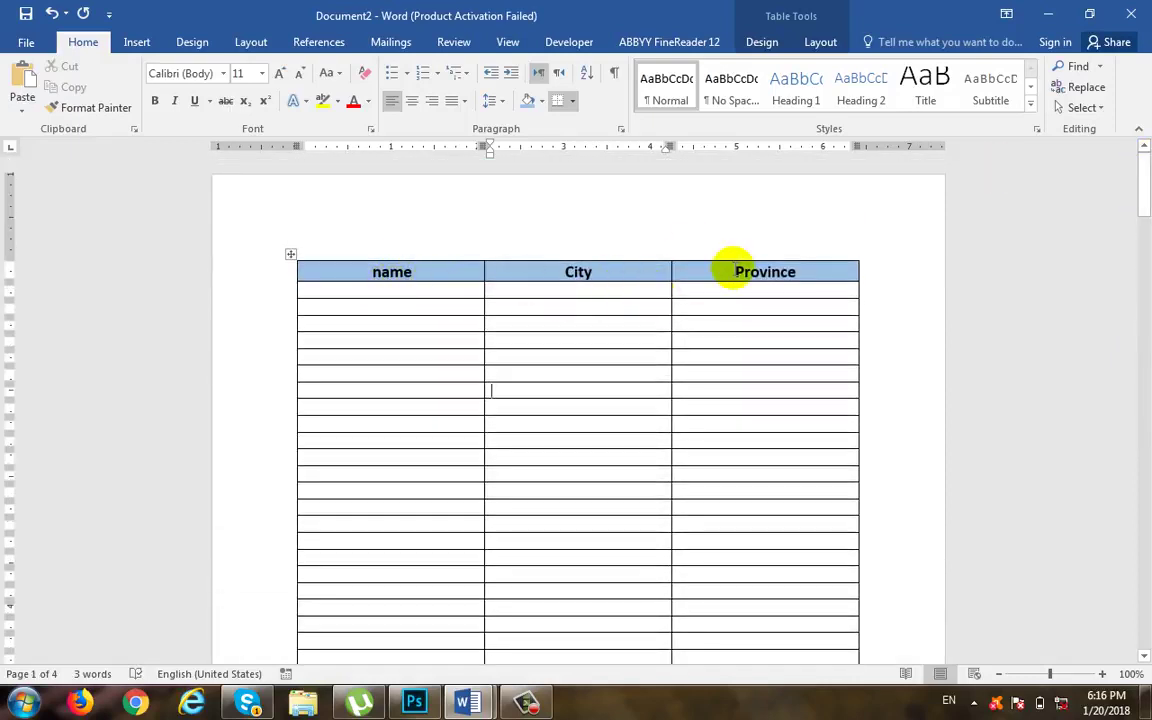
Examine where the table breaks across pages and check whether the following pages start with the name, City and Province headings.
scroll(686, 409, down, 15)
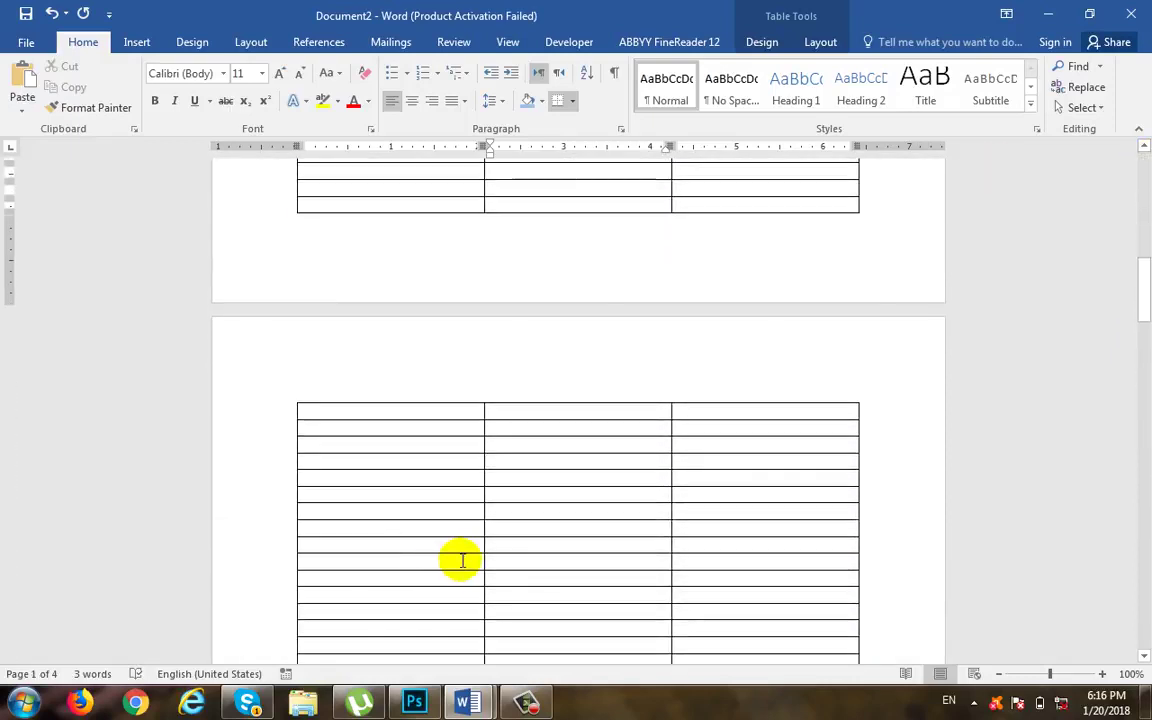
scroll(462, 560, down, 20)
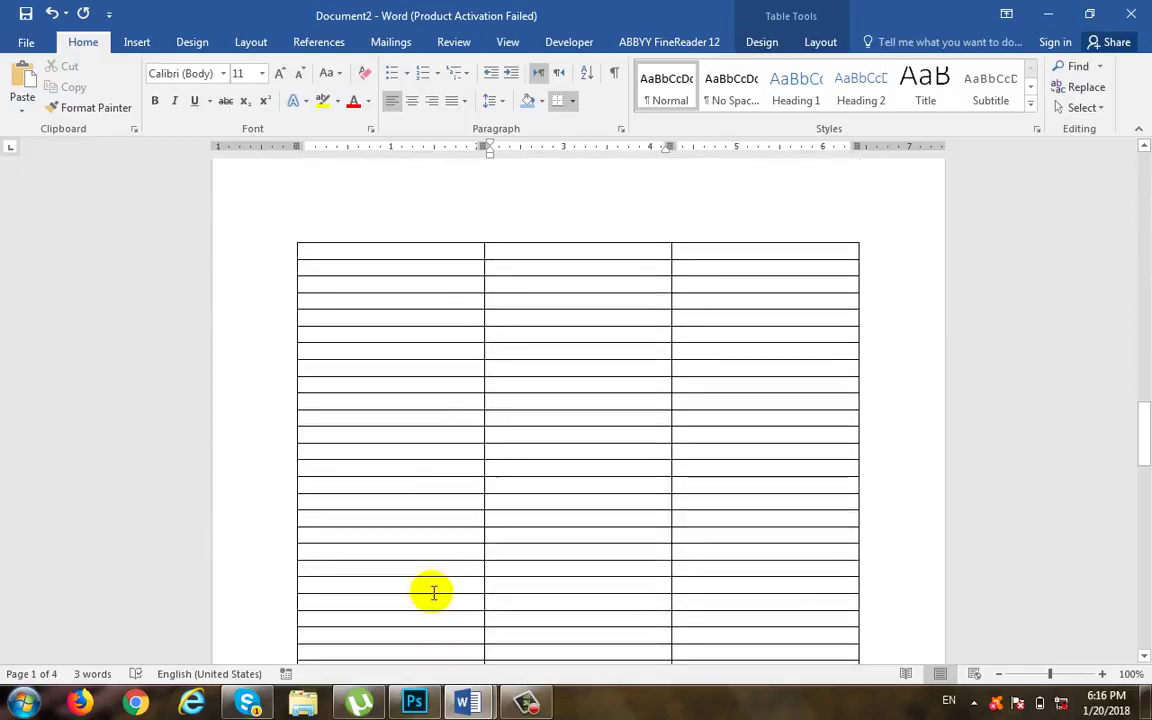
scroll(432, 592, up, 20)
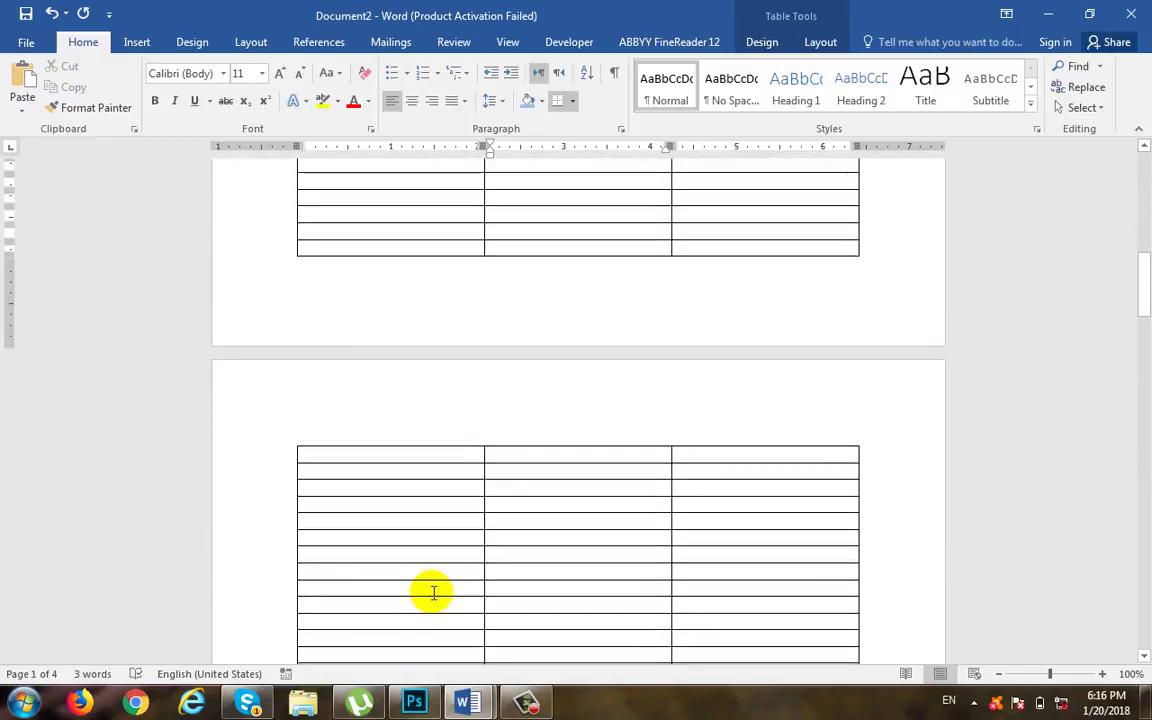
scroll(433, 593, down, 2)
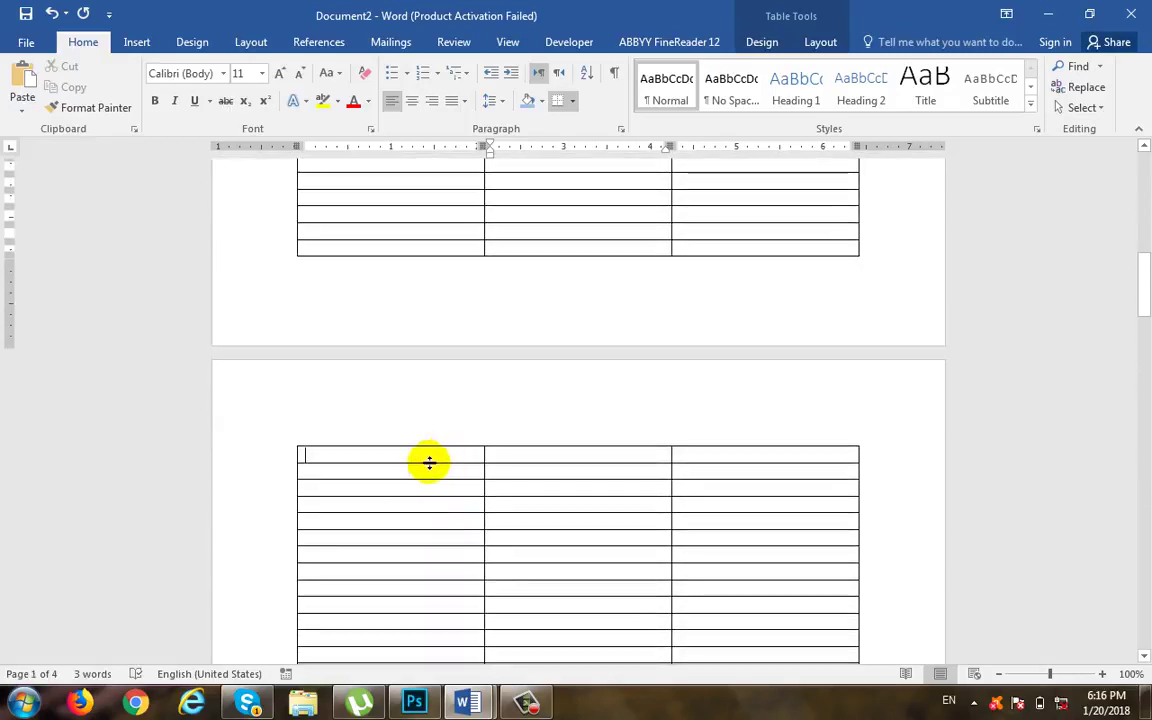
scroll(612, 538, down, 15)
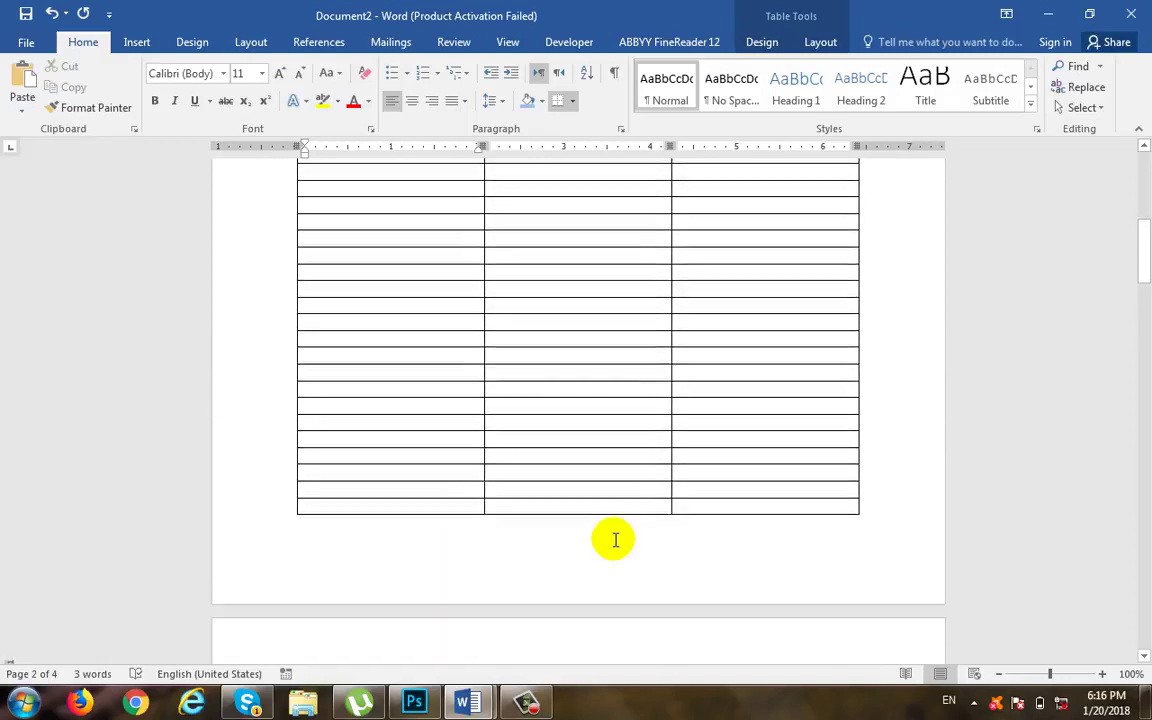
scroll(592, 265, up, 15)
scroll(594, 496, down, 8)
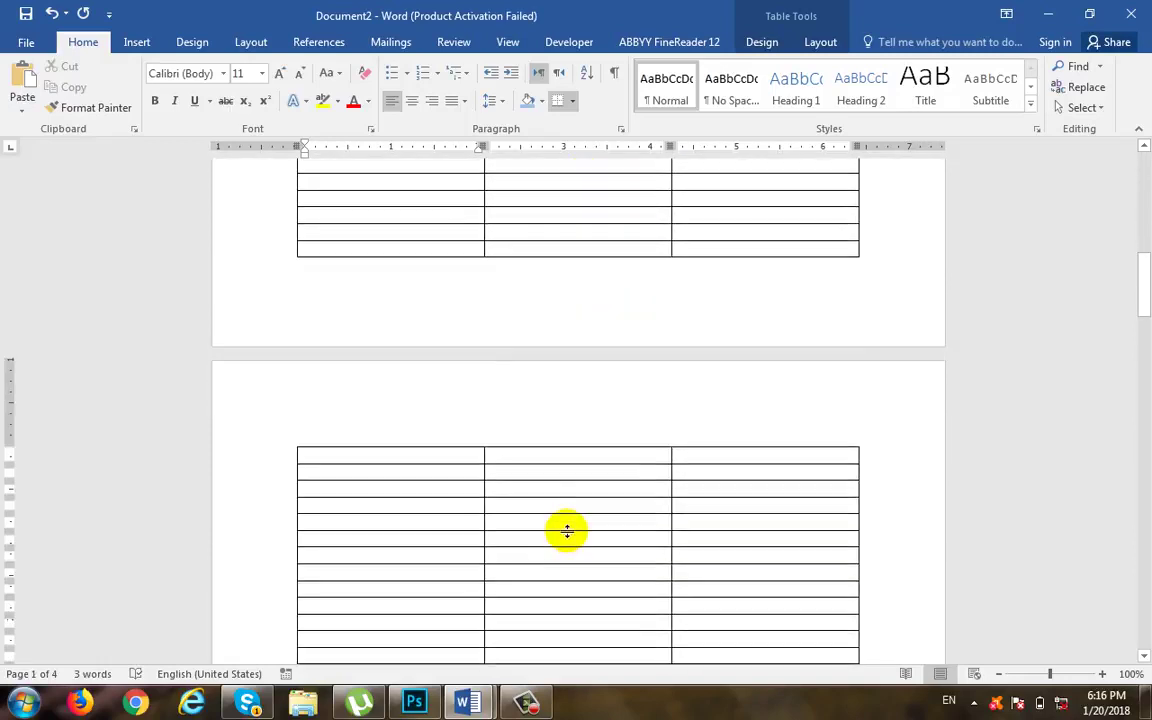
click(566, 531)
scroll(539, 452, down, 5)
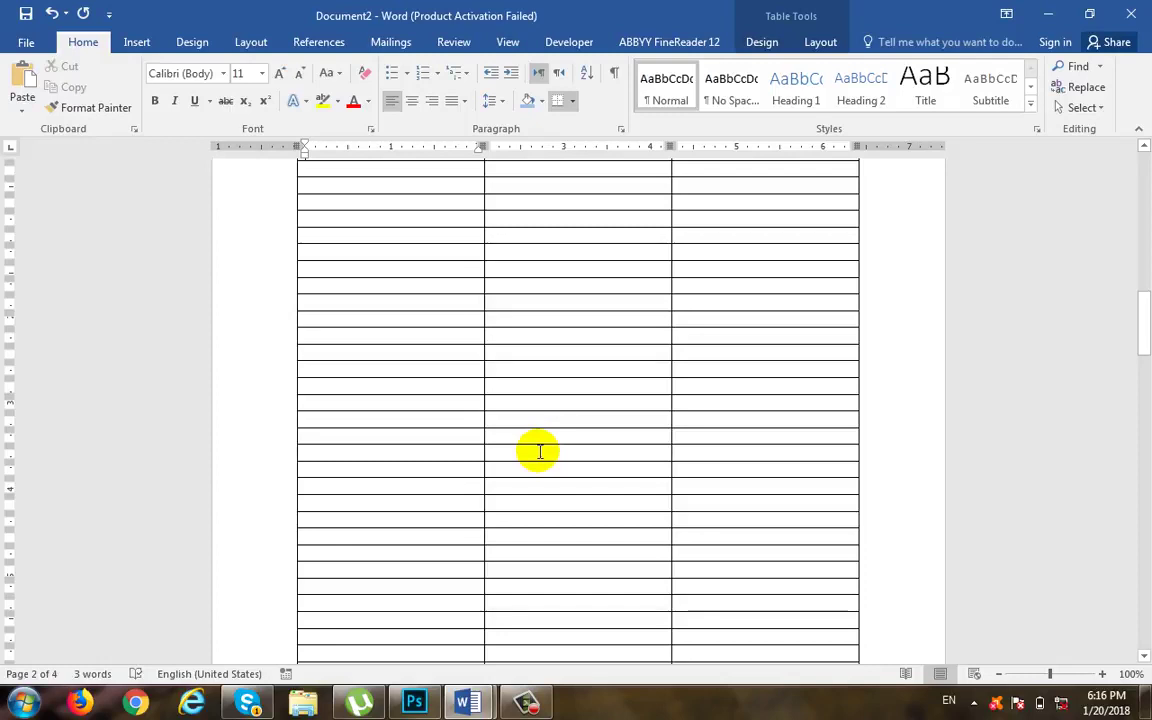
scroll(539, 452, up, 5)
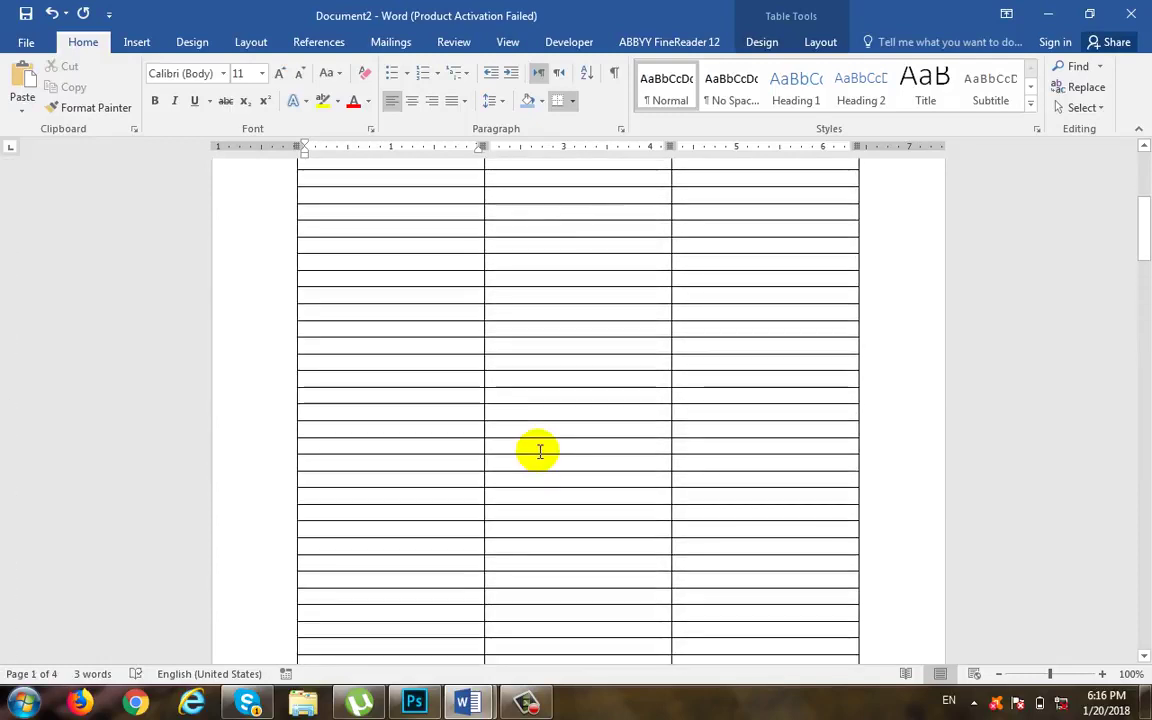
scroll(520, 450, up, 5)
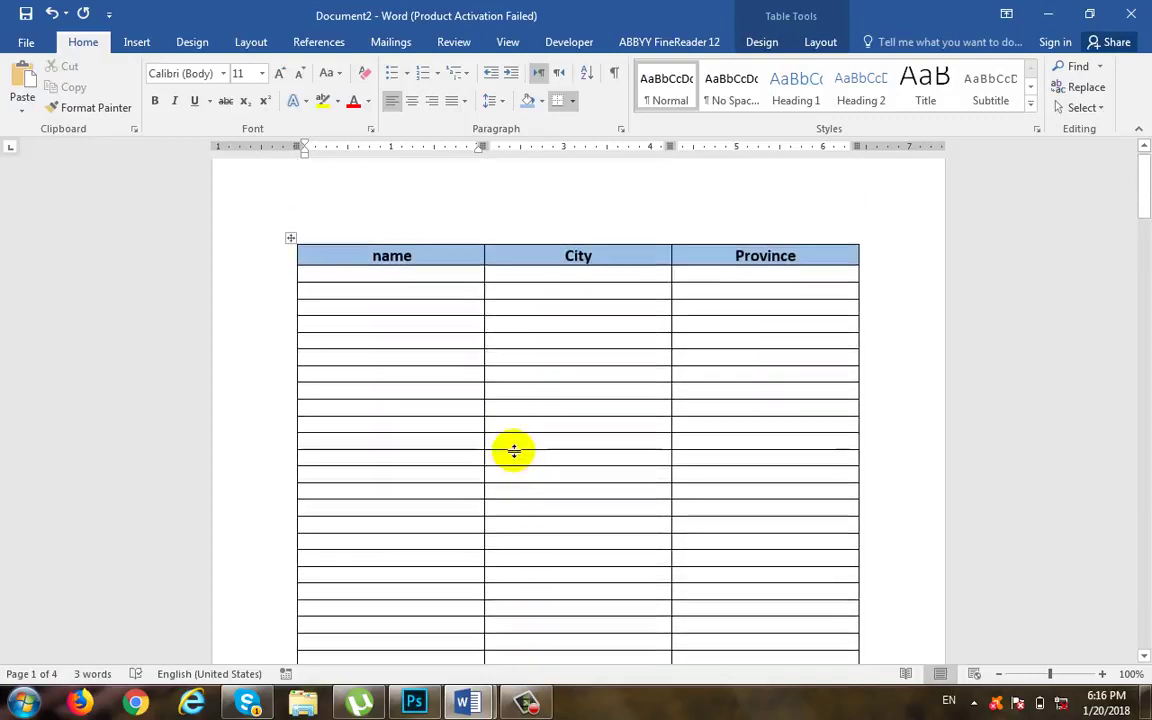
mouse_move(617, 283)
mouse_down()
mouse_move(617, 300)
mouse_move(619, 283)
mouse_up()
scroll(619, 283, down, 10)
scroll(619, 283, down, 8)
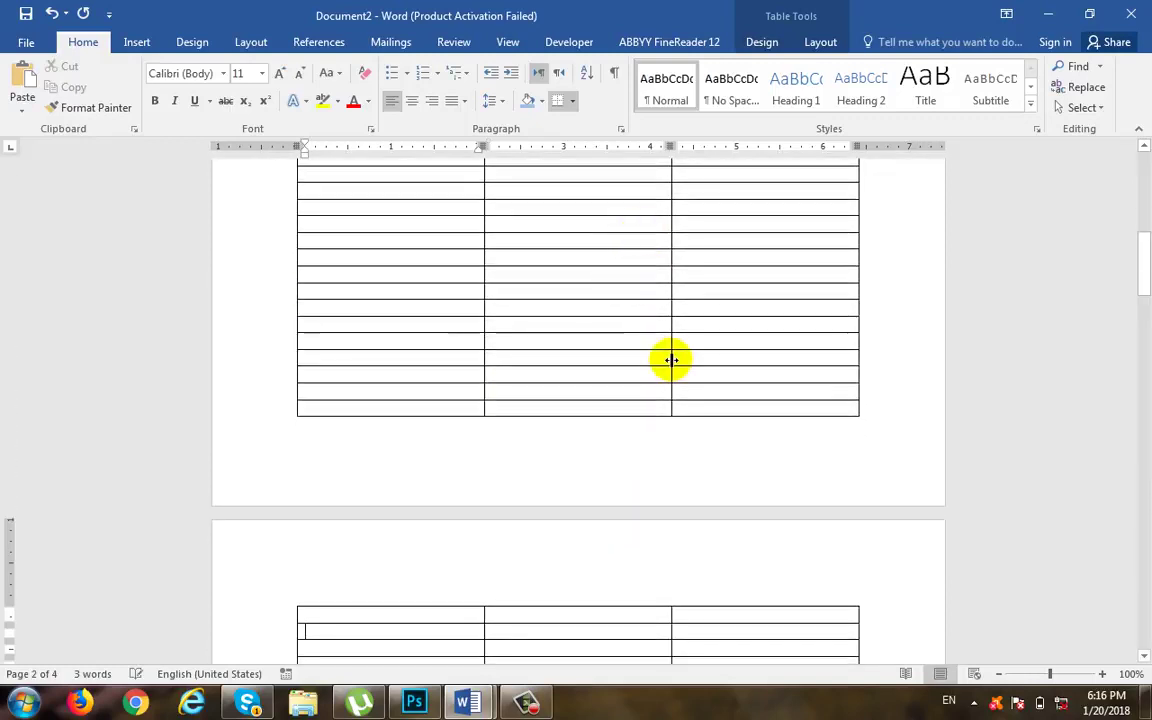
scroll(650, 368, up, 3)
click(368, 268)
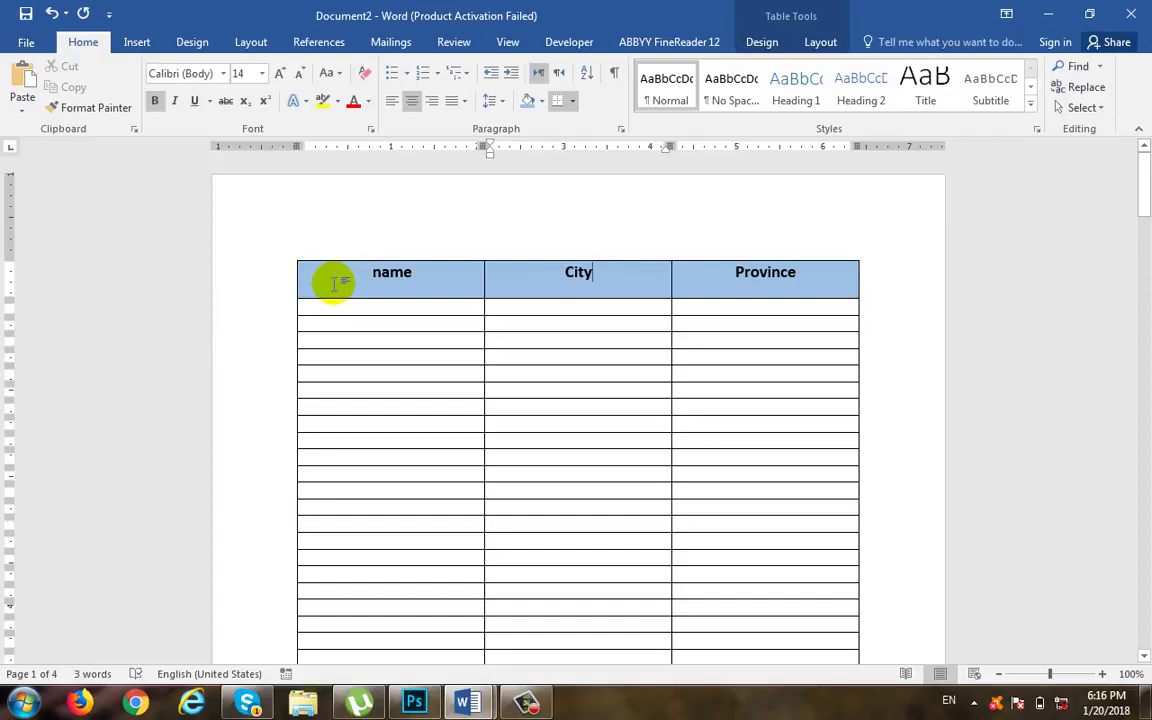
scroll(694, 234, down, 8)
click(694, 234)
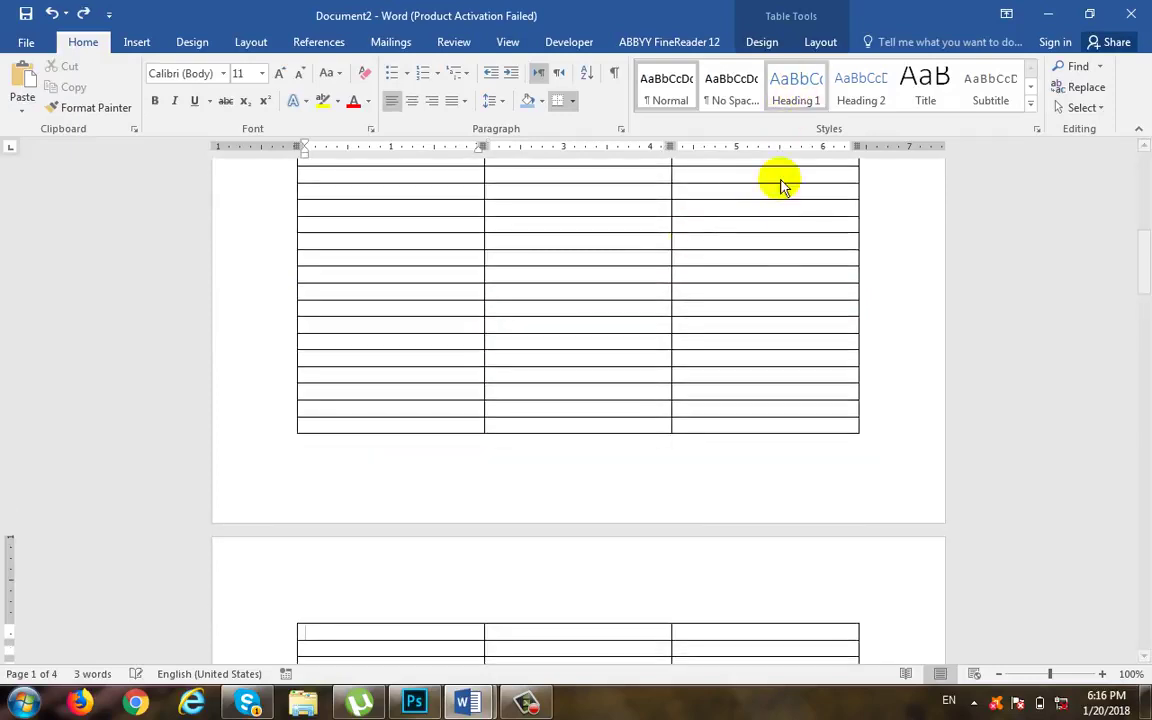
scroll(737, 381, up, 3)
scroll(737, 381, up, 5)
Set the name, City and Province heading row to repeat on every page of the table.
click(823, 263)
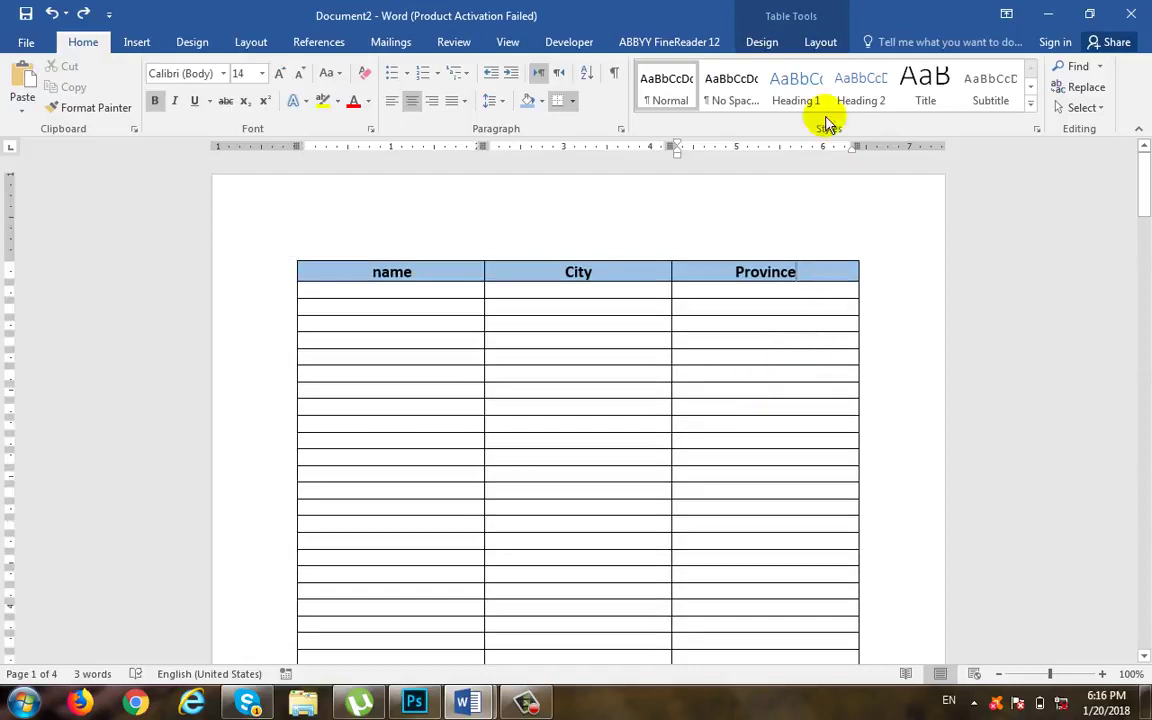
click(836, 50)
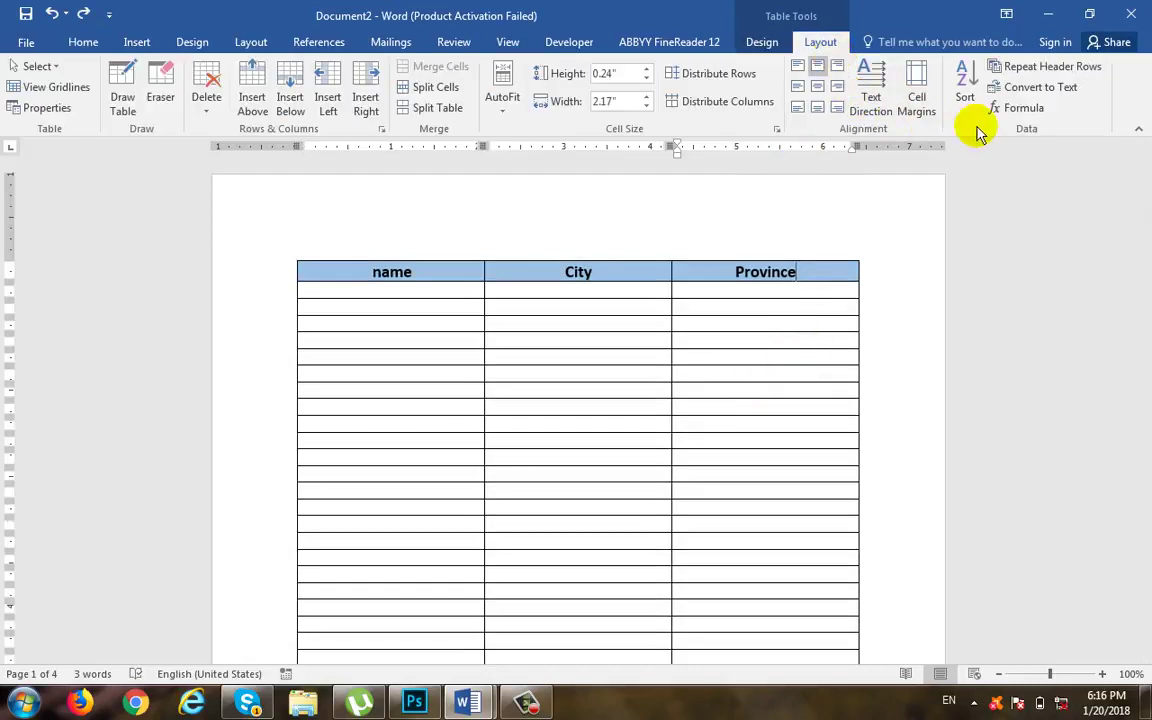
click(1053, 70)
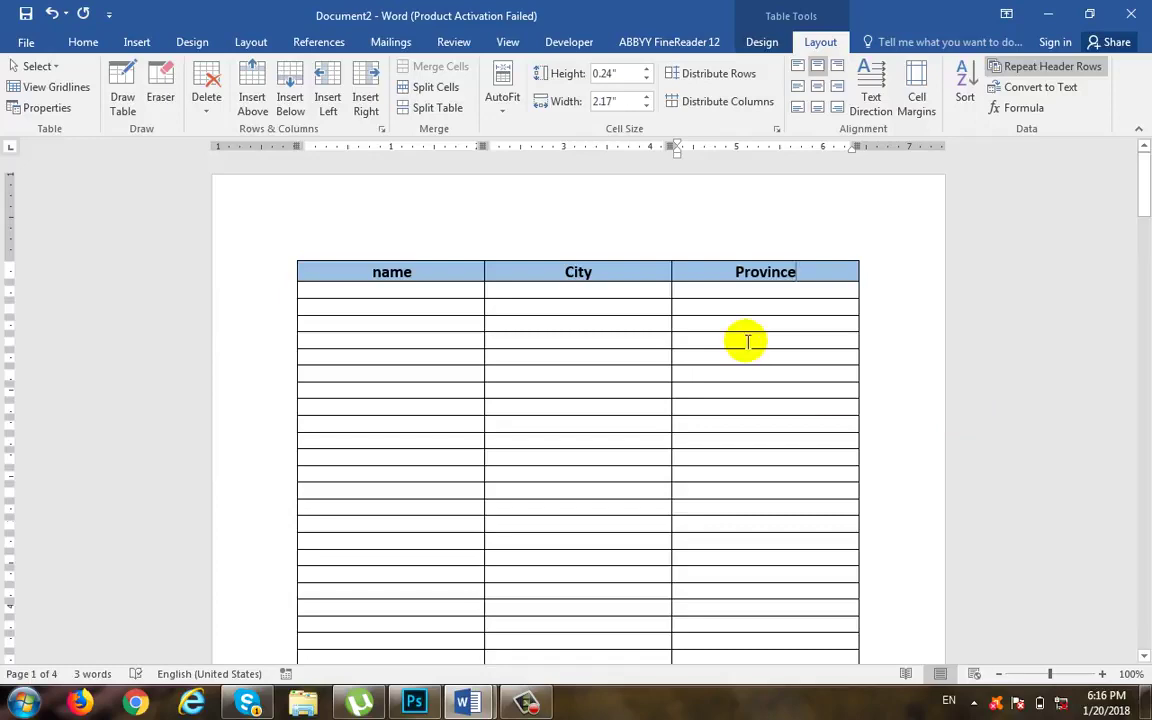
scroll(690, 383, down, 3)
scroll(689, 381, down, 6)
scroll(679, 405, up, 3)
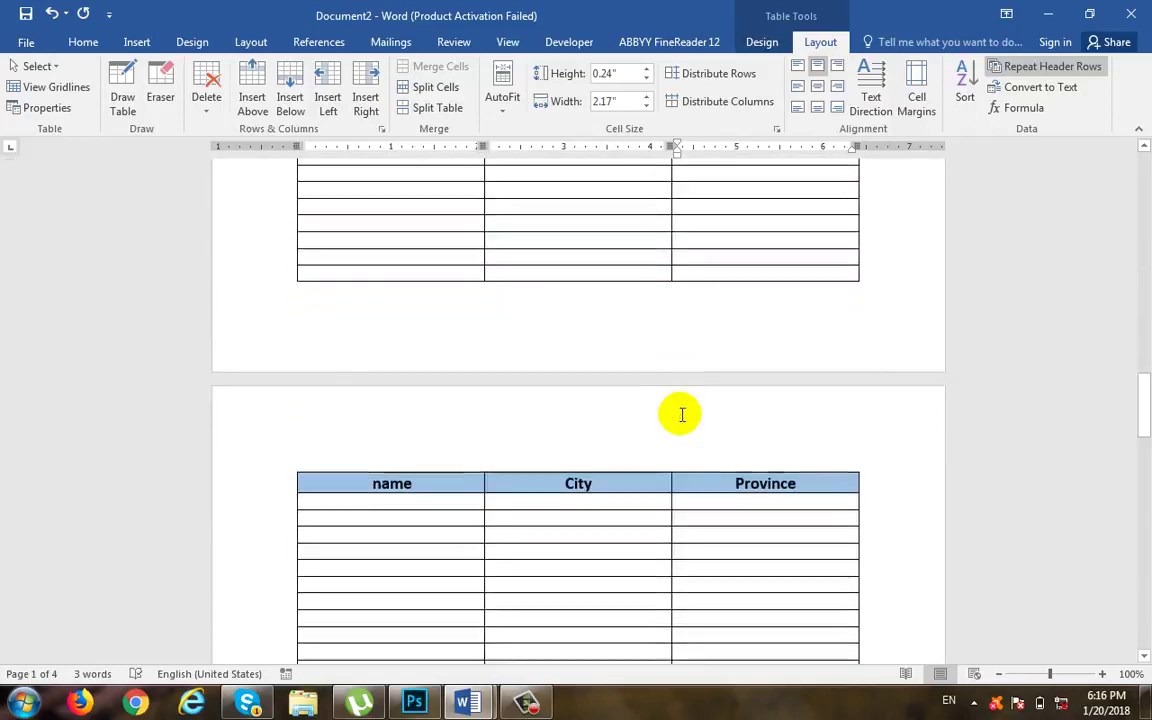
scroll(679, 413, down, 3)
scroll(679, 415, down, 15)
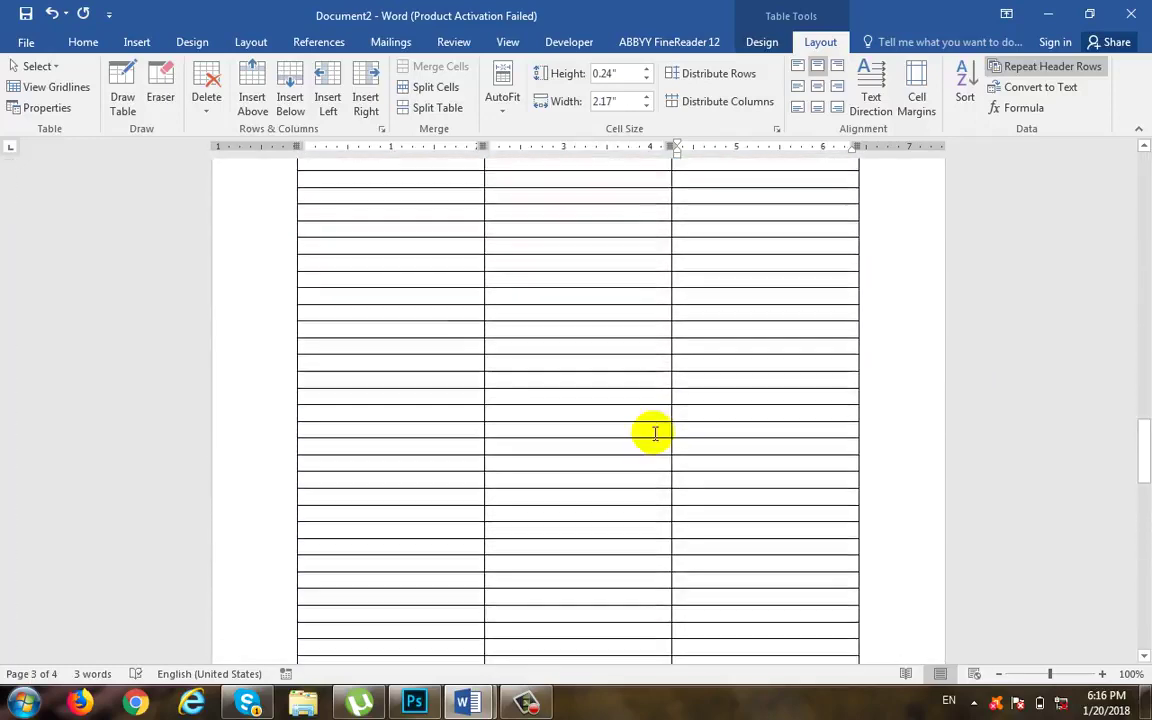
Change the shading of the heading row to a light orange theme color and check it on the following page.
scroll(655, 434, up, 20)
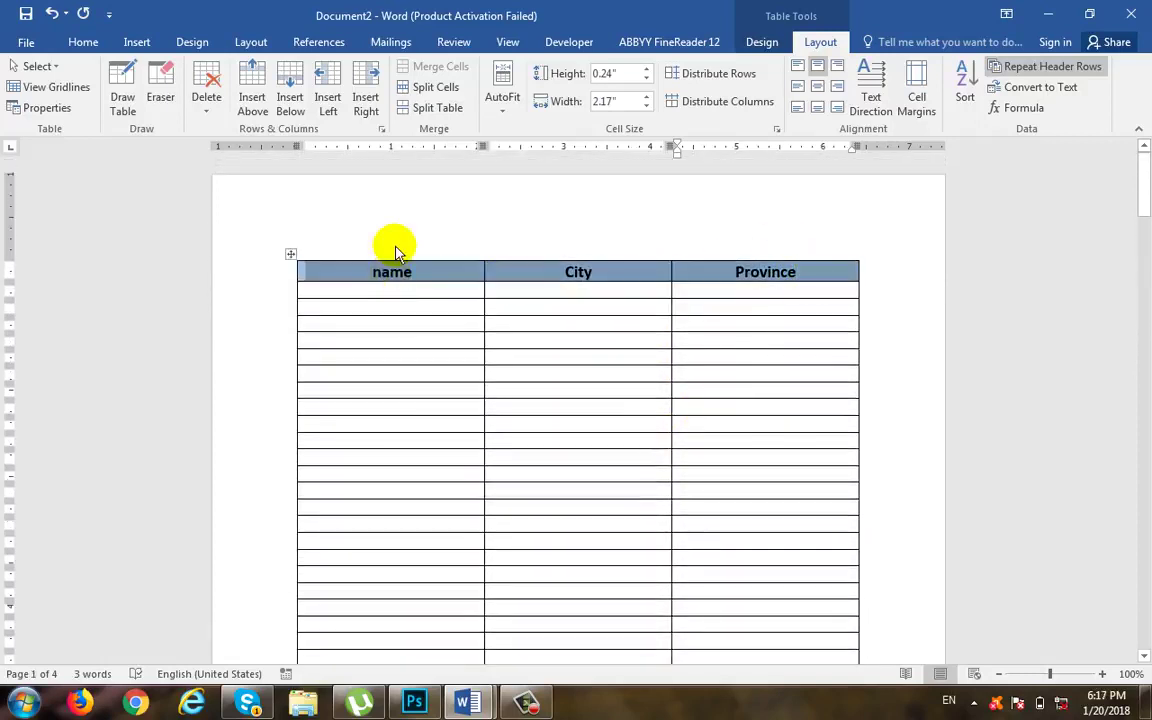
click(80, 42)
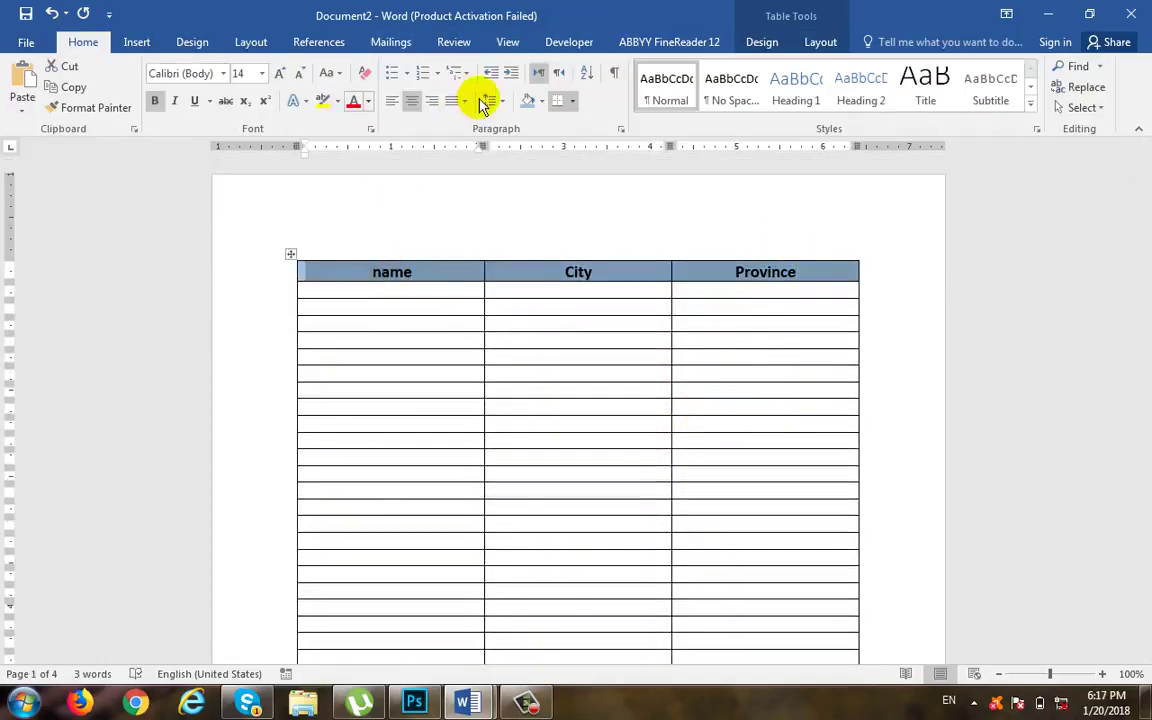
click(541, 100)
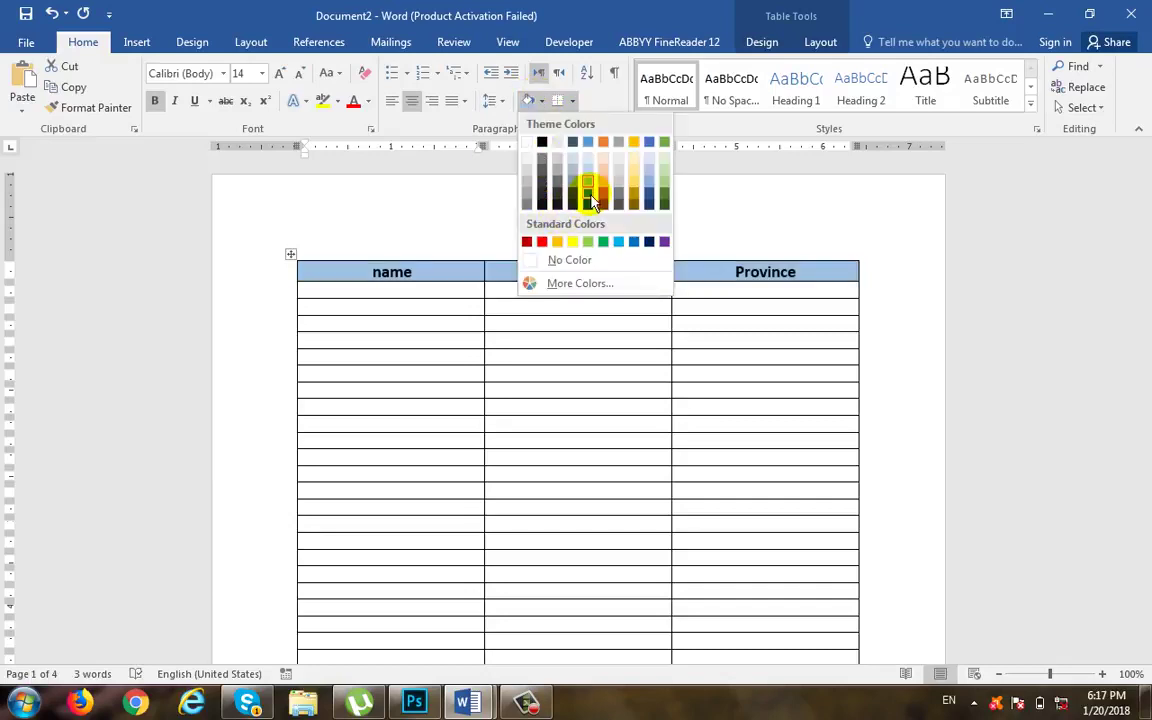
click(603, 175)
click(636, 324)
scroll(640, 330, down, 9)
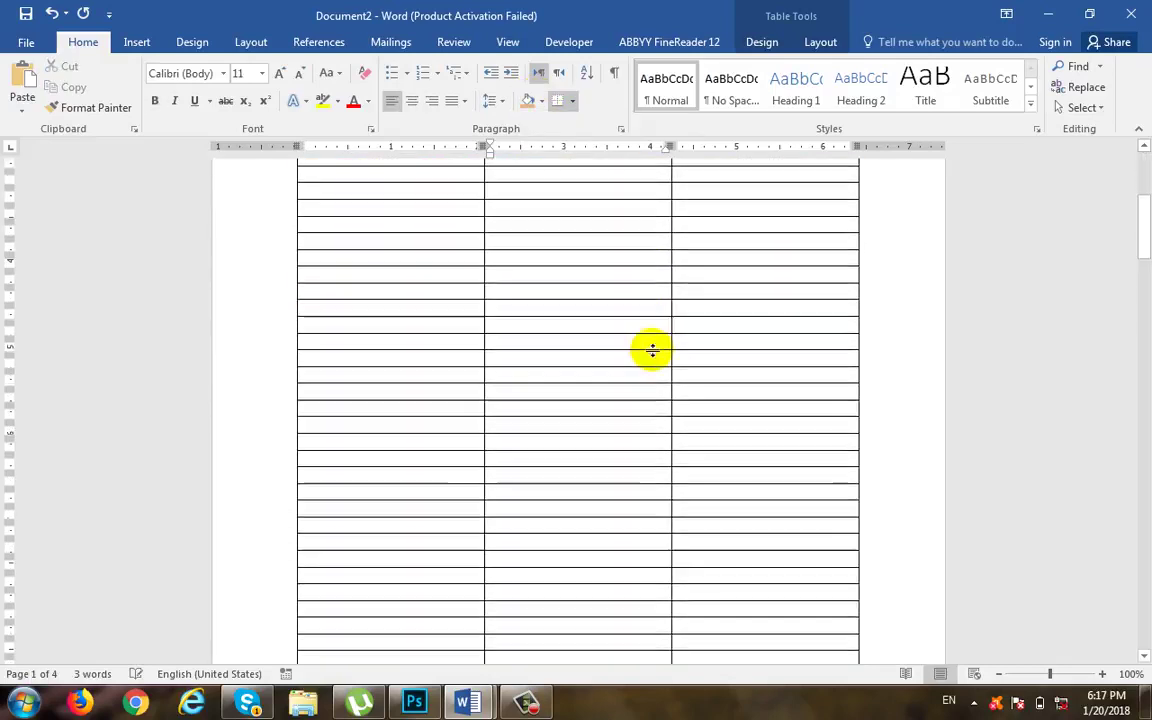
scroll(657, 340, down, 7)
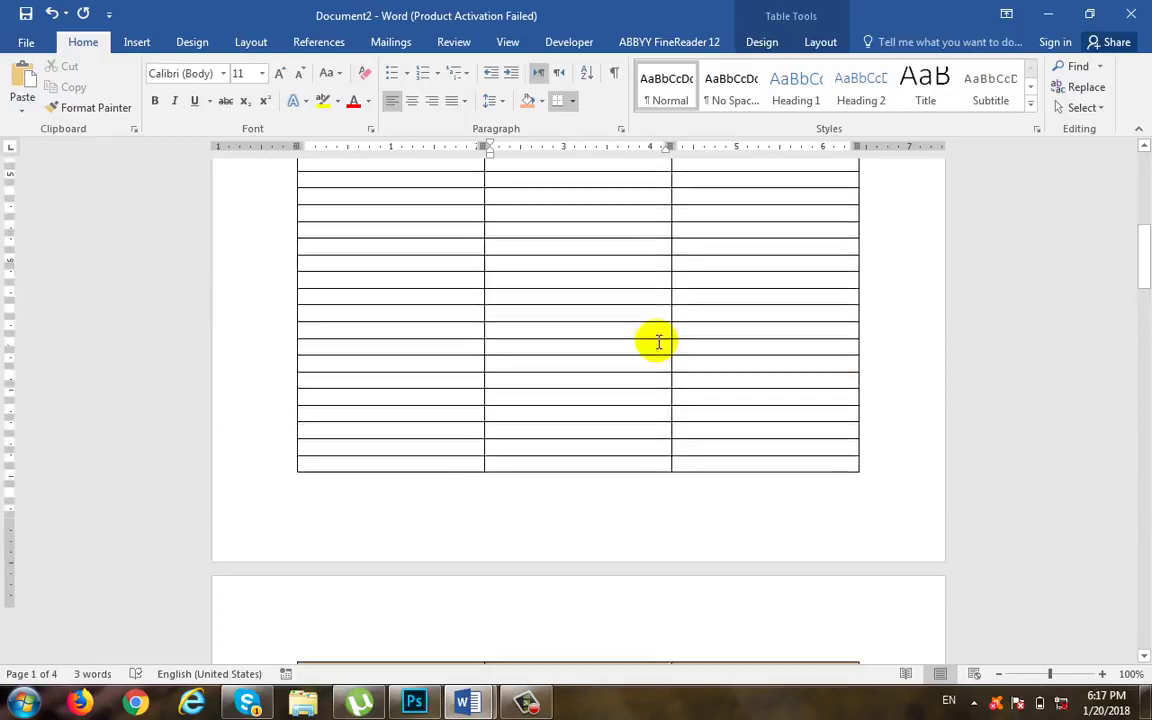
Place the cursor in the Province heading and review the Repeat Header Rows setting.
scroll(657, 340, up, 6)
click(835, 262)
click(832, 270)
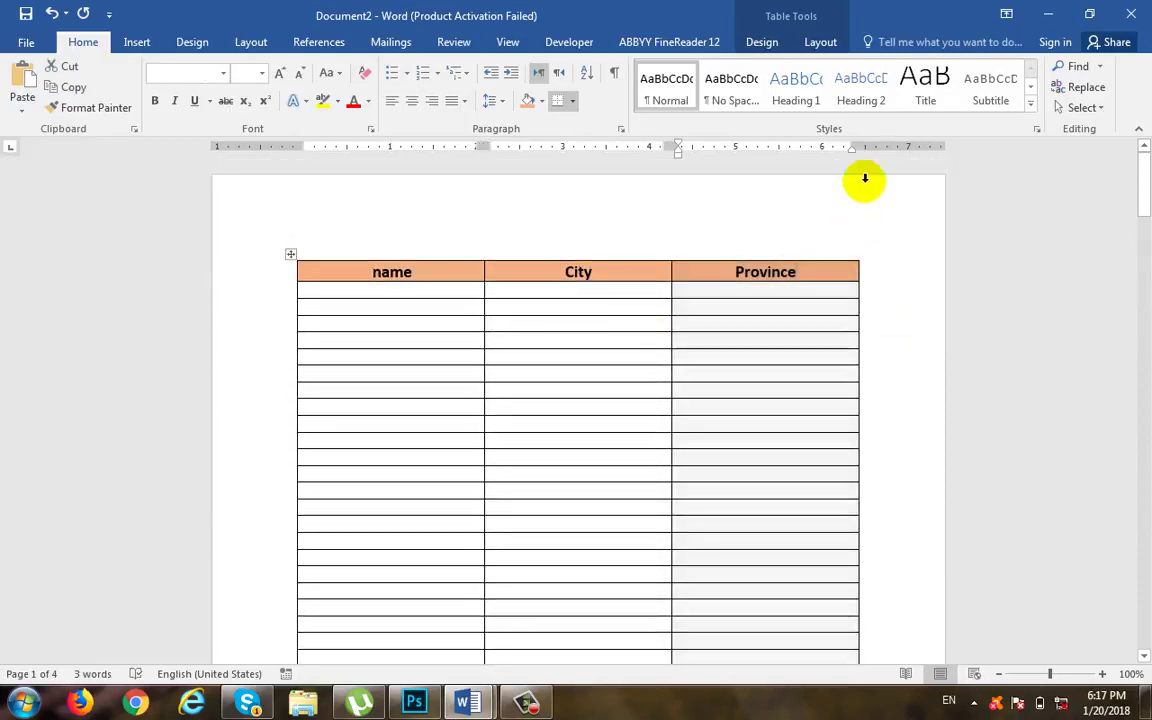
click(822, 43)
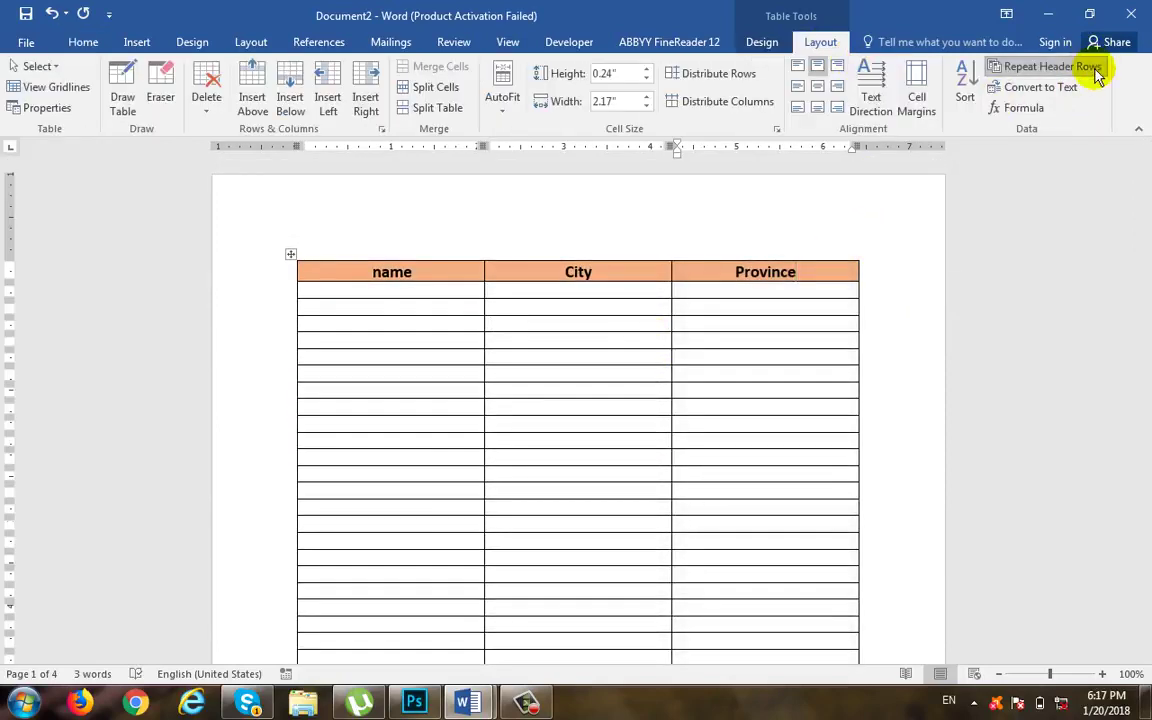
click(1093, 69)
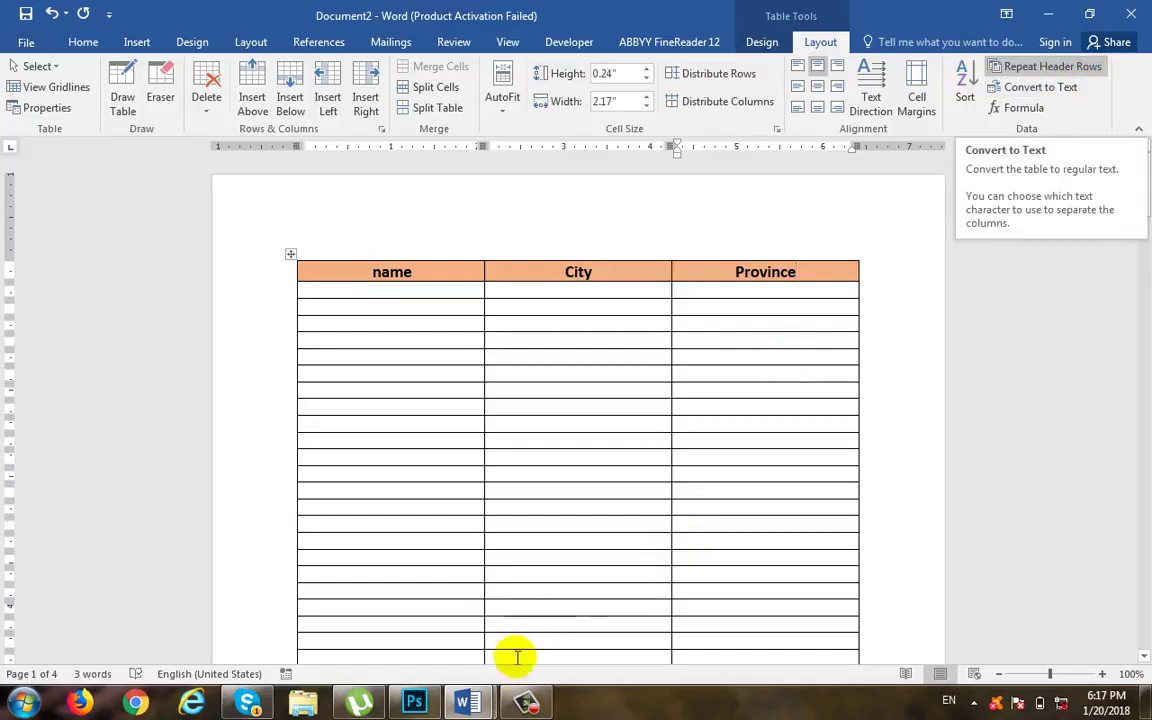
Switch to Document1, select the whole marks table and view the Convert Text to Table and table Layout commands, then deselect it.
click(464, 703)
click(347, 560)
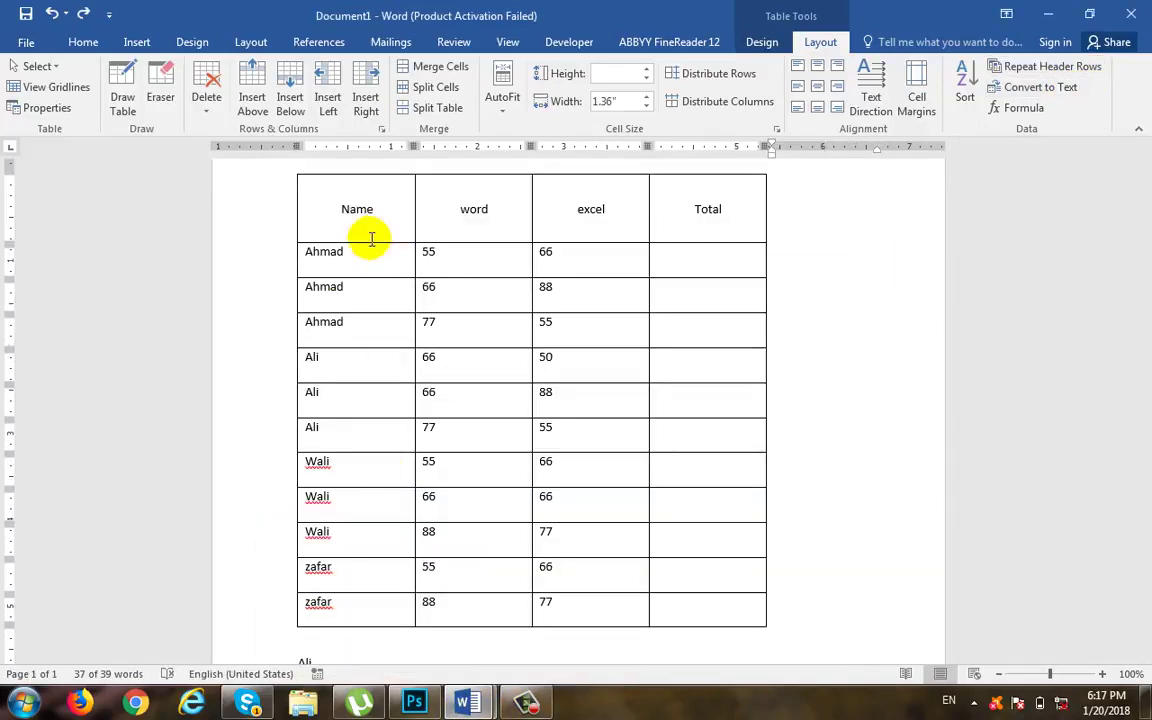
click(290, 167)
click(135, 45)
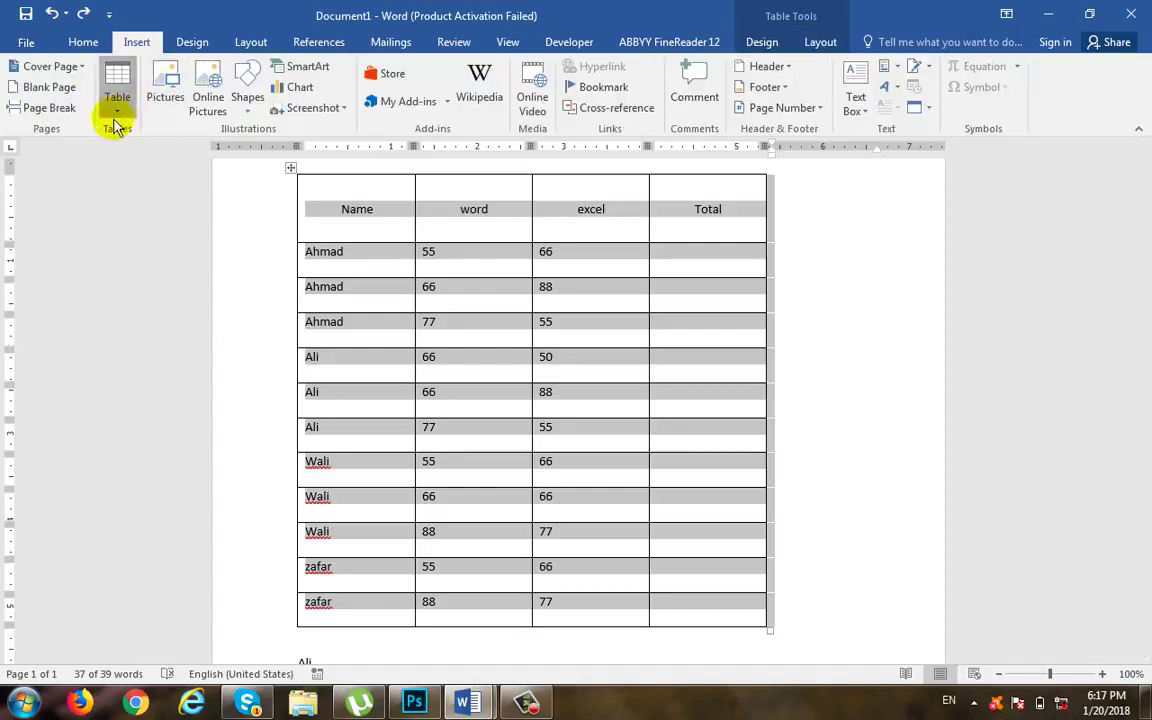
click(117, 97)
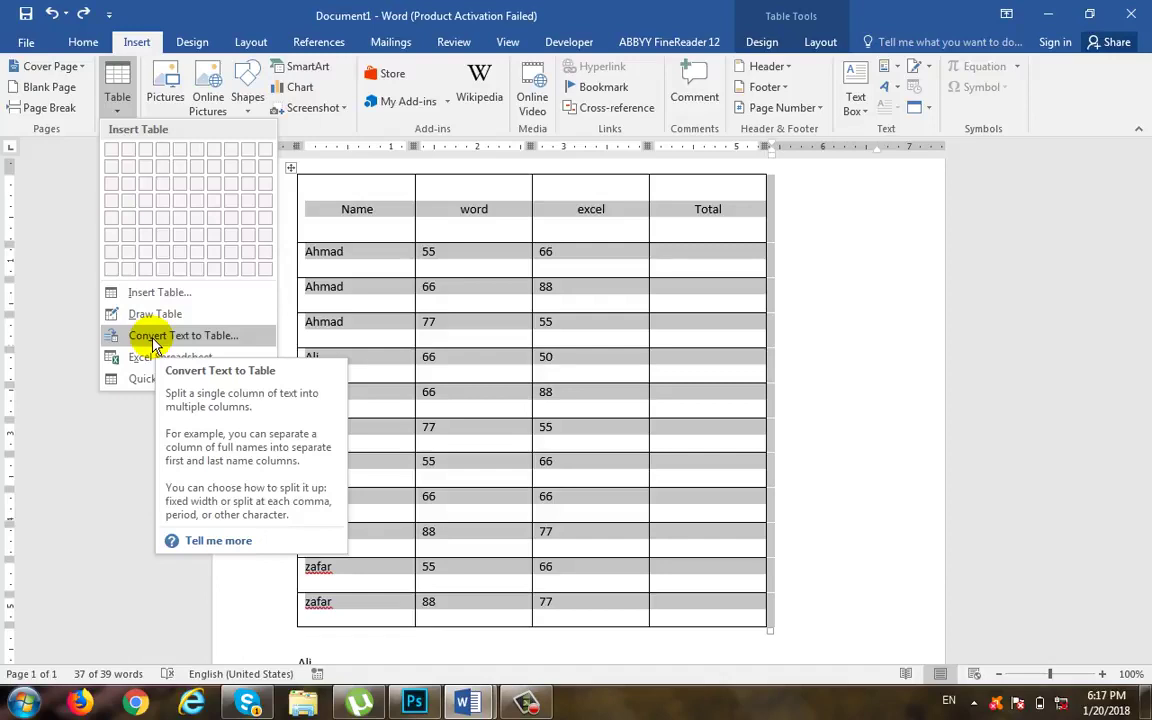
click(812, 44)
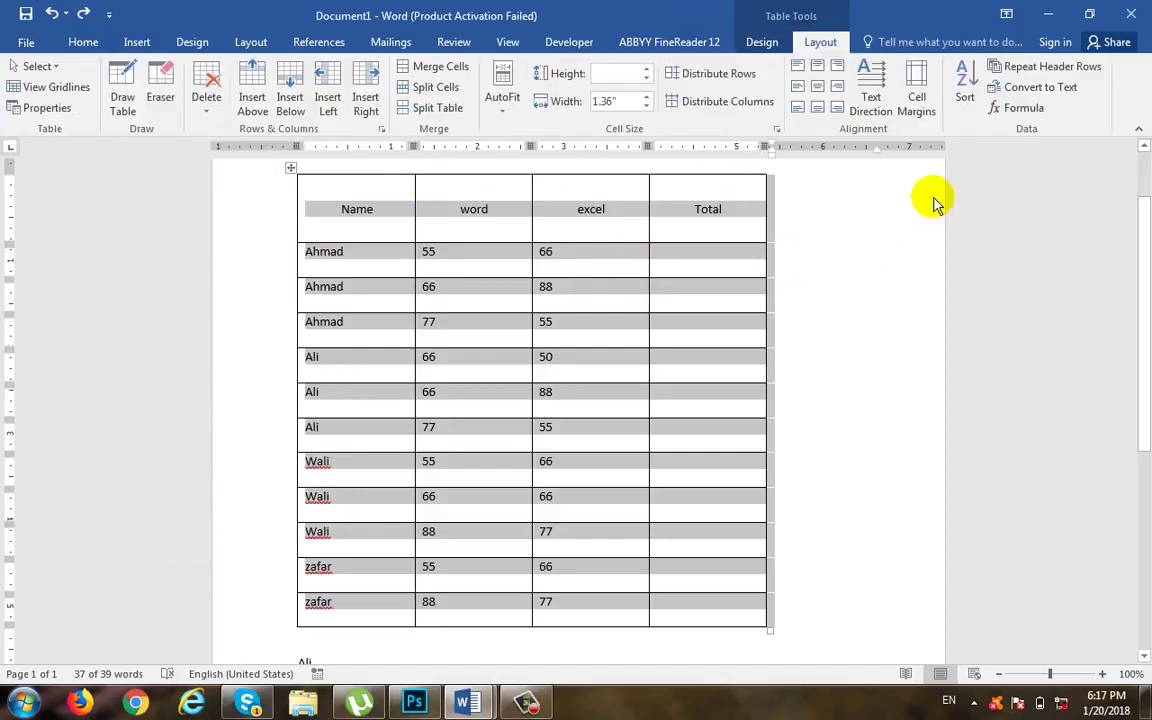
click(450, 262)
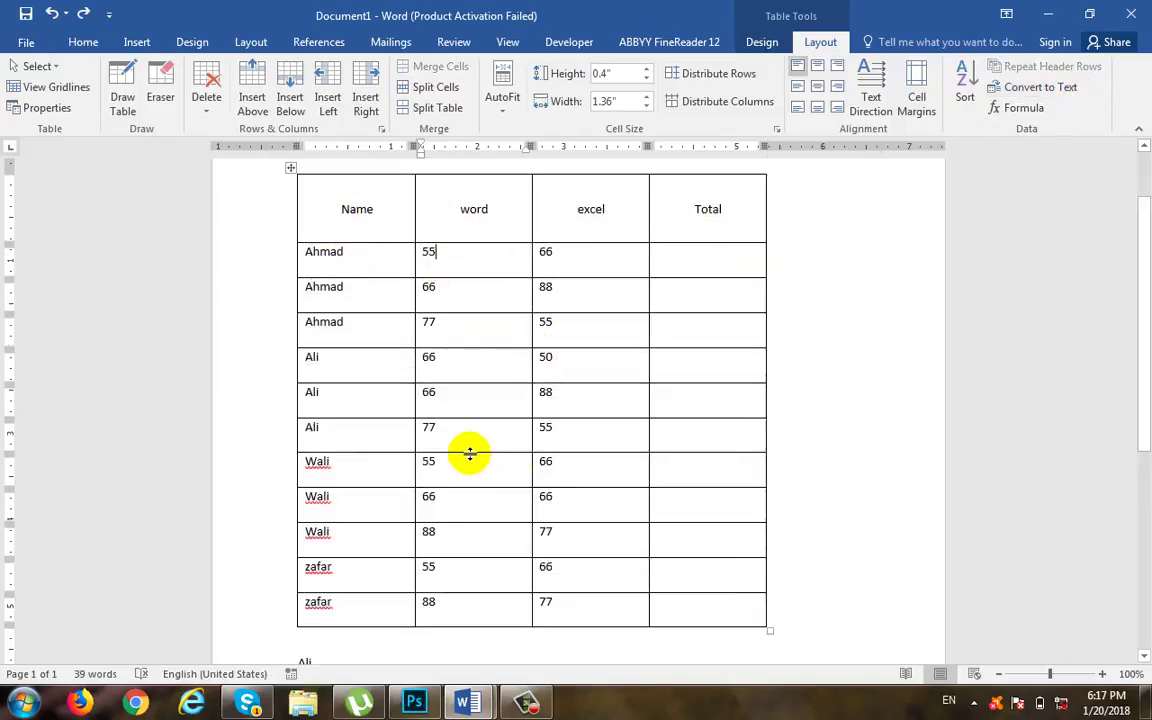
Convert the marks table to text separated with paragraph marks, and undo the conversion.
click(1071, 95)
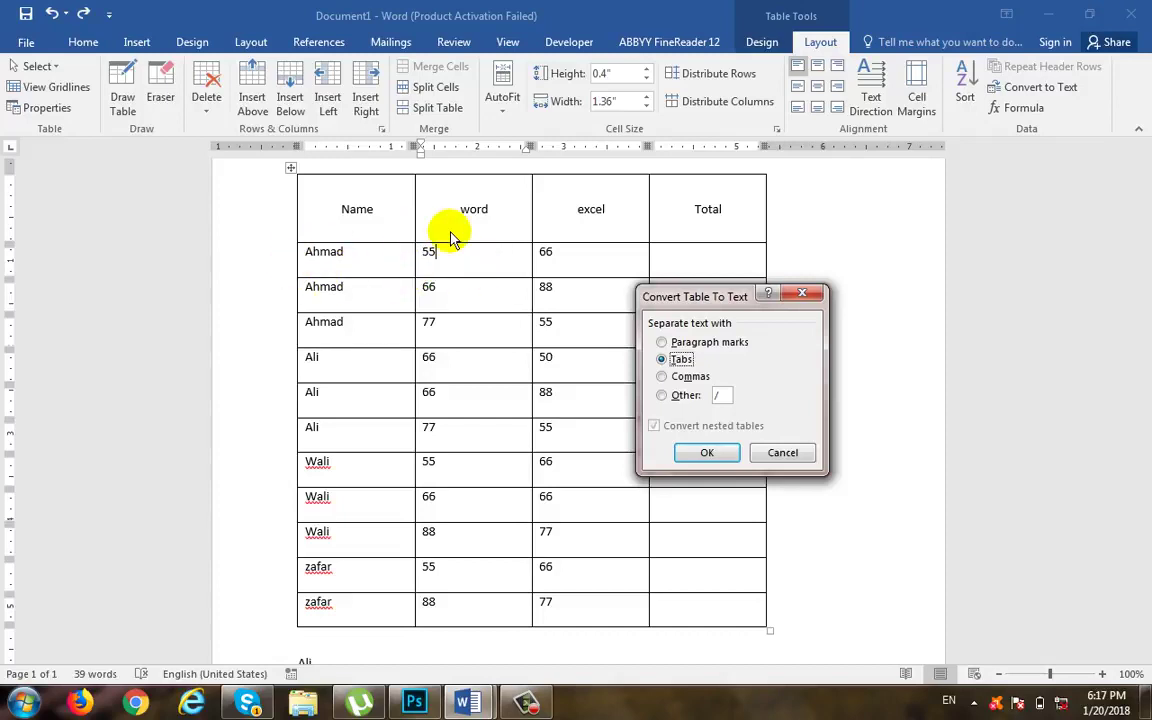
click(740, 340)
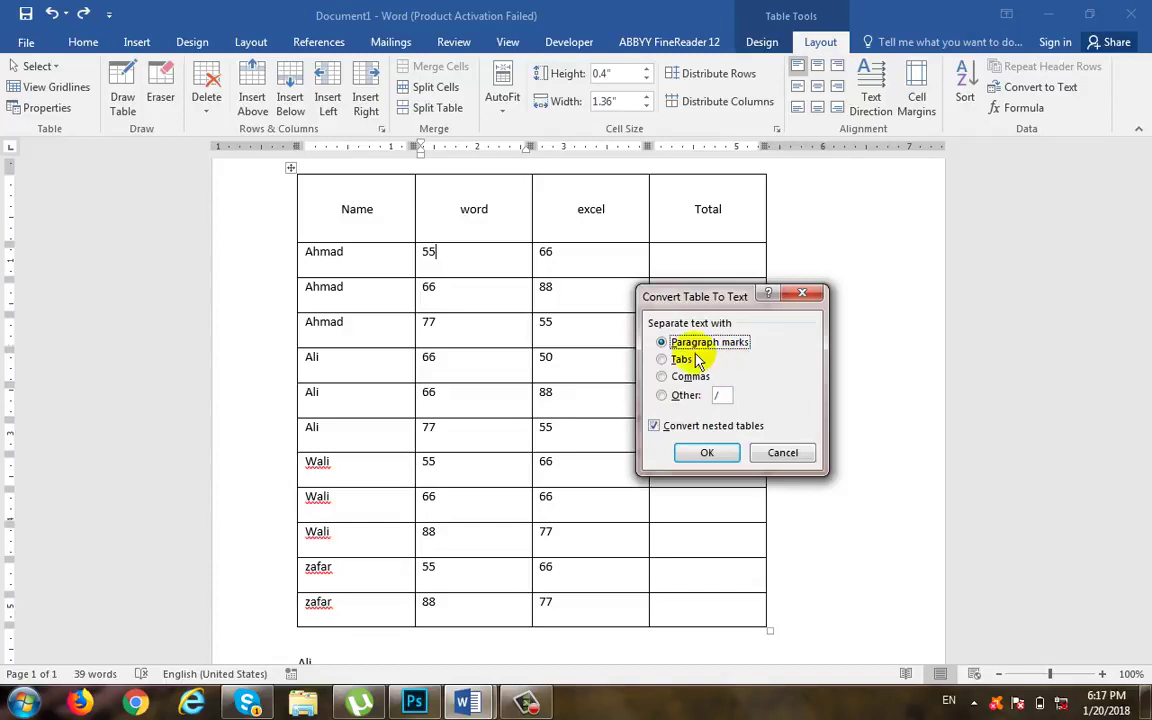
click(700, 452)
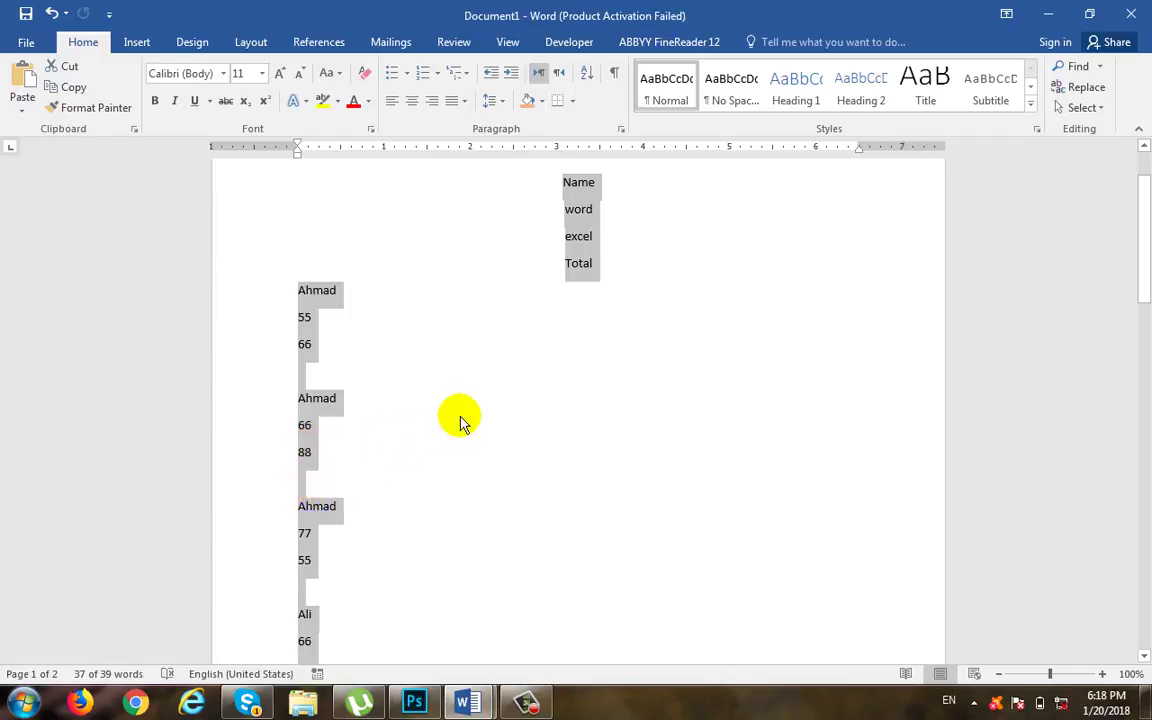
key(ctrl+z)
click(756, 218)
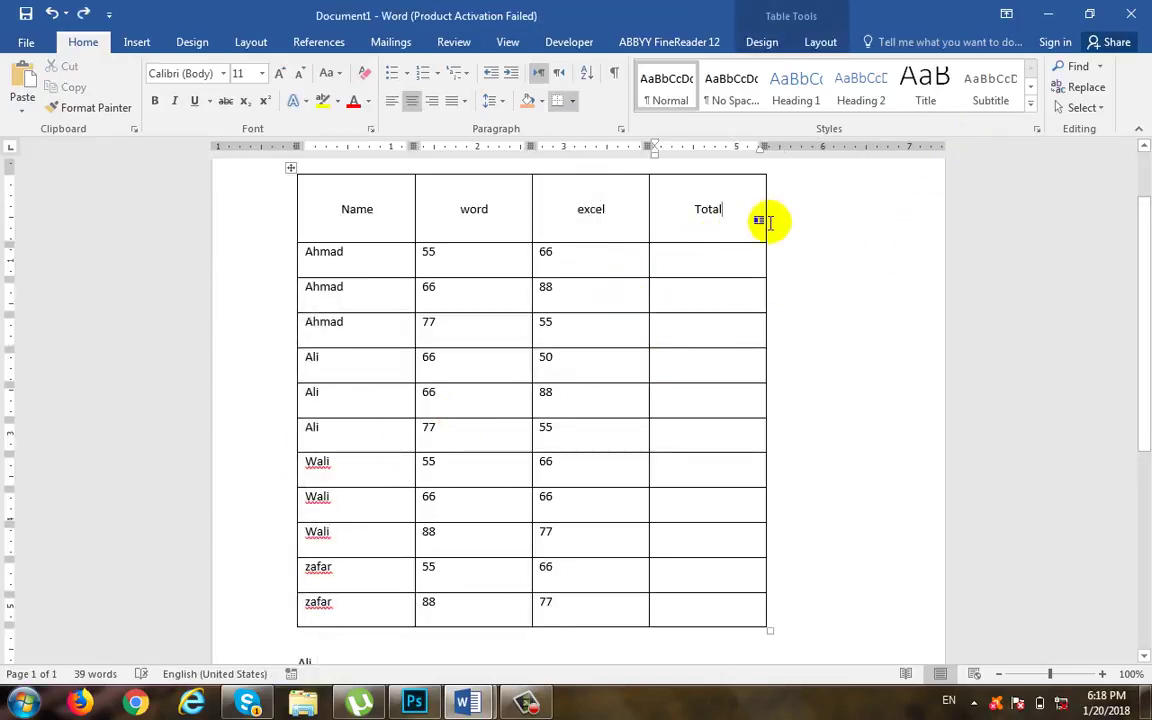
Convert the marks table to text separated with tabs, and undo the conversion.
scroll(758, 219, up, 2)
click(822, 43)
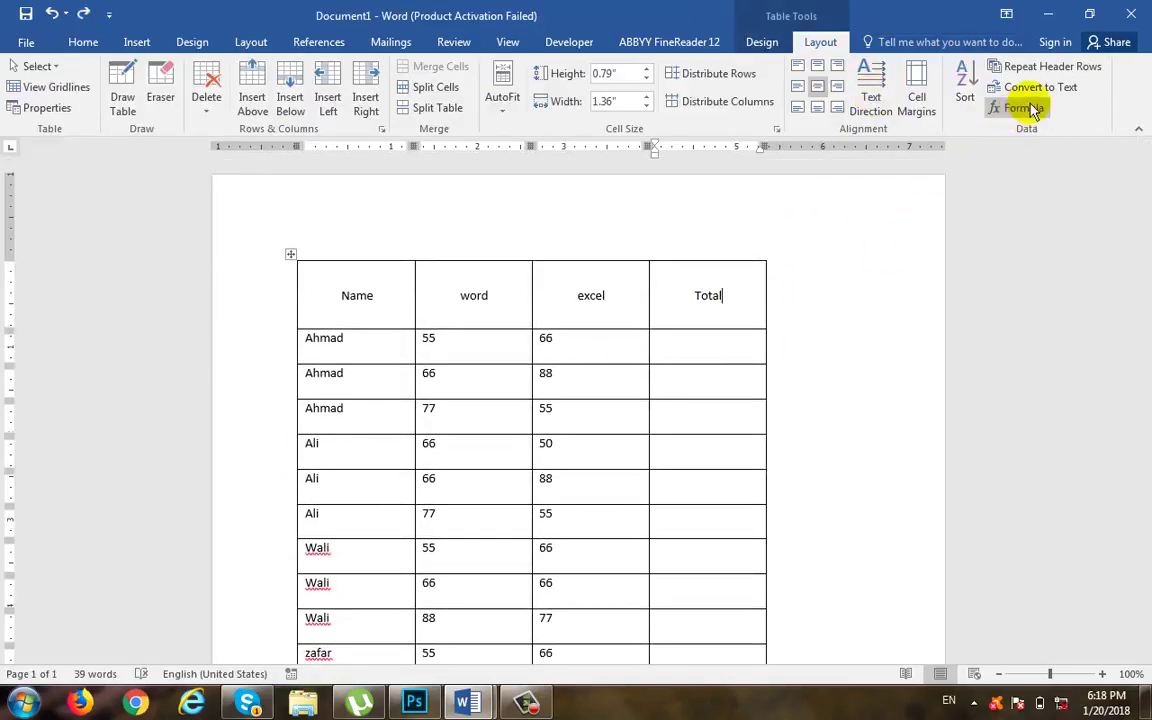
click(1036, 88)
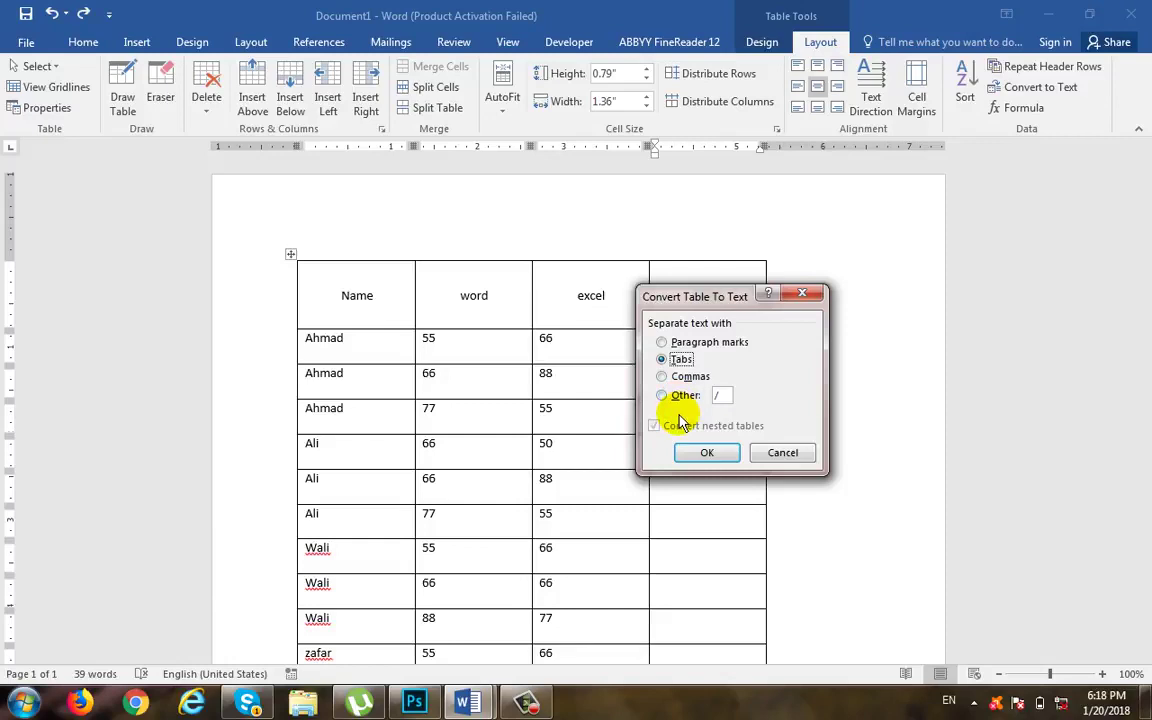
click(706, 463)
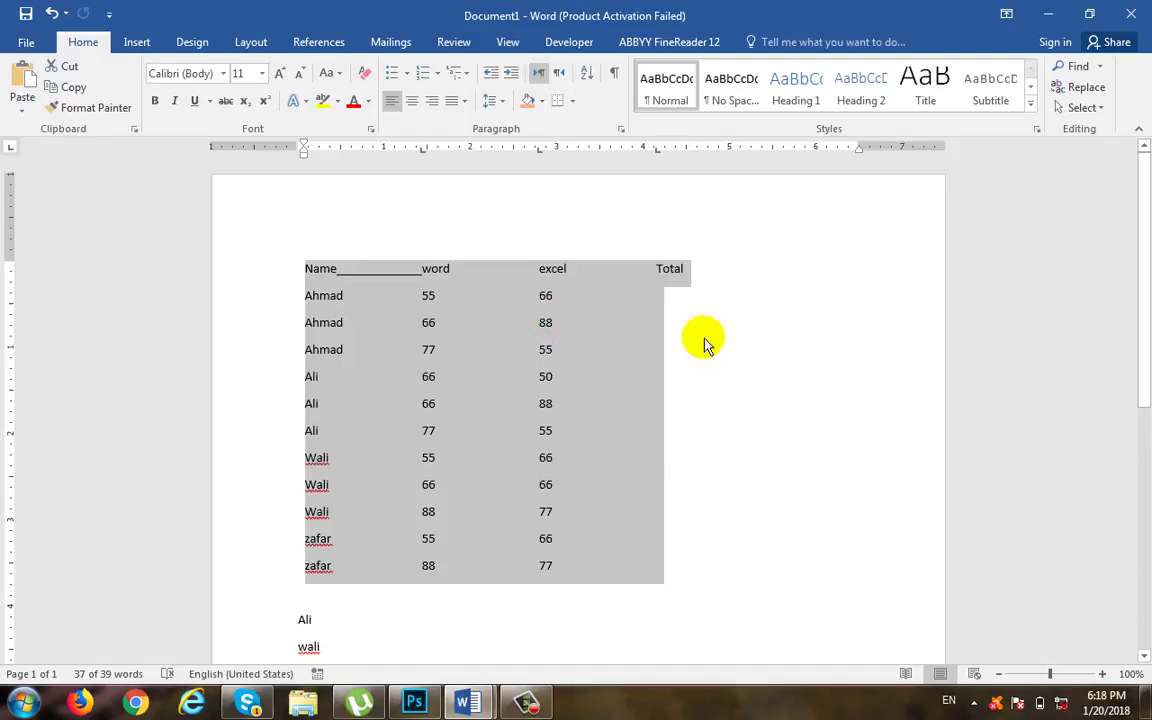
key(ctrl+z)
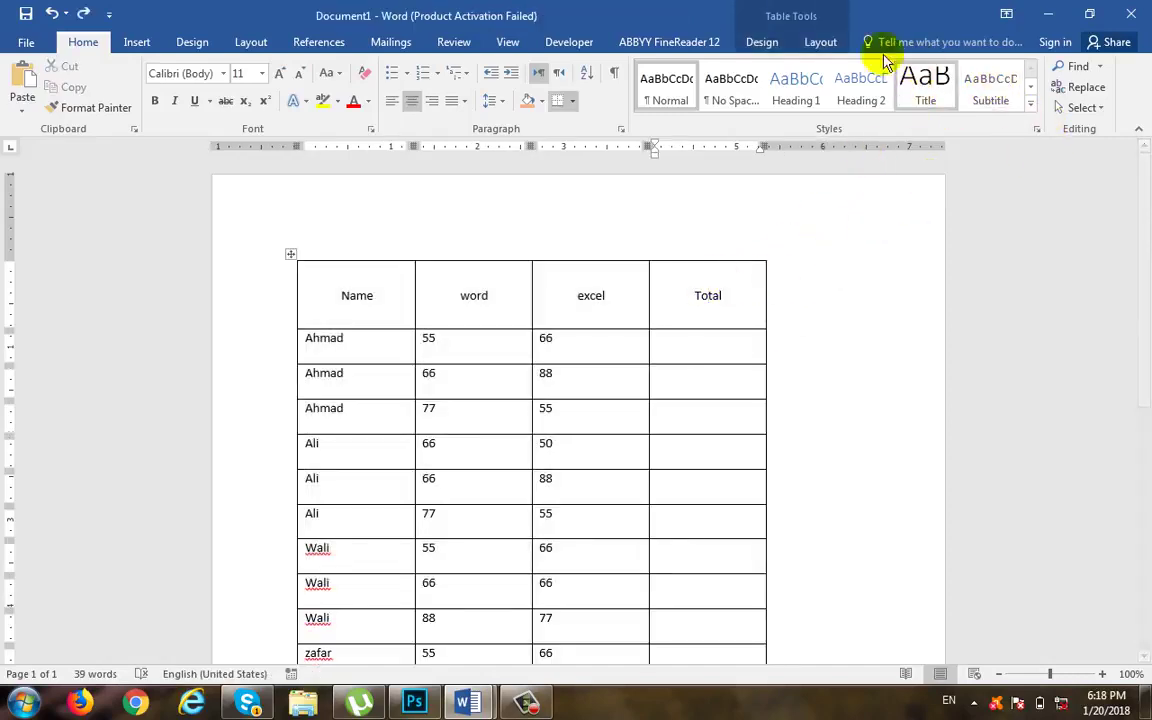
Convert the marks table to text using @ as the custom separator, and undo the conversion.
click(826, 42)
click(1050, 97)
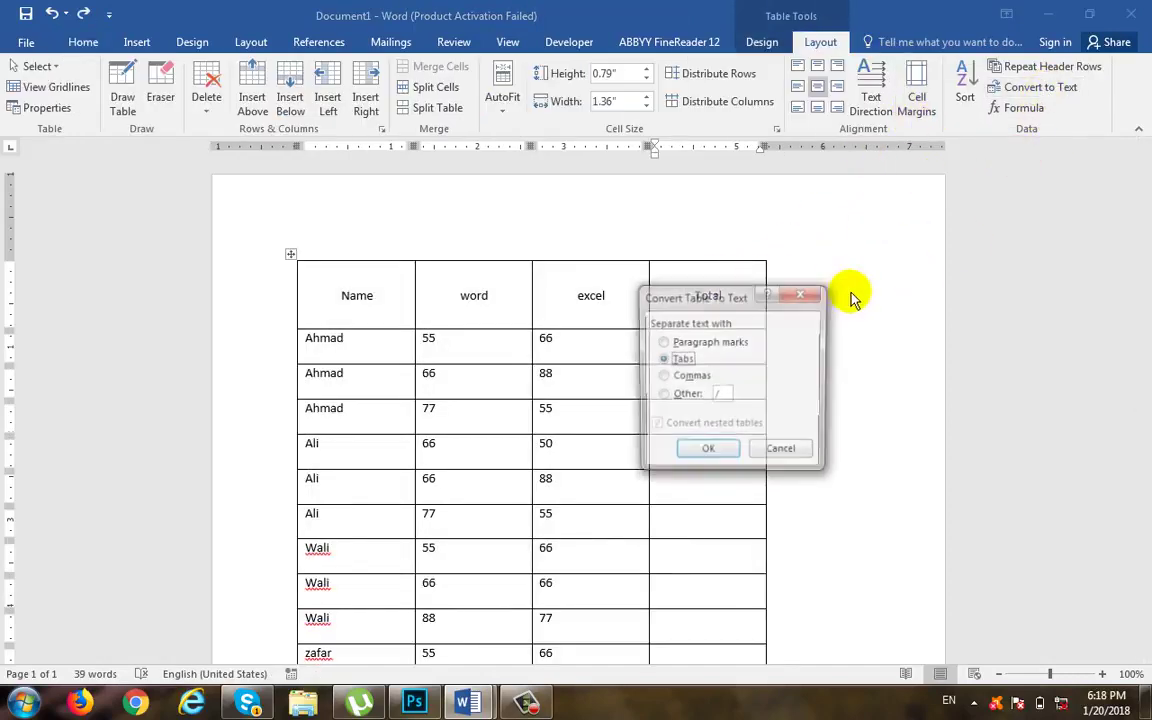
click(690, 376)
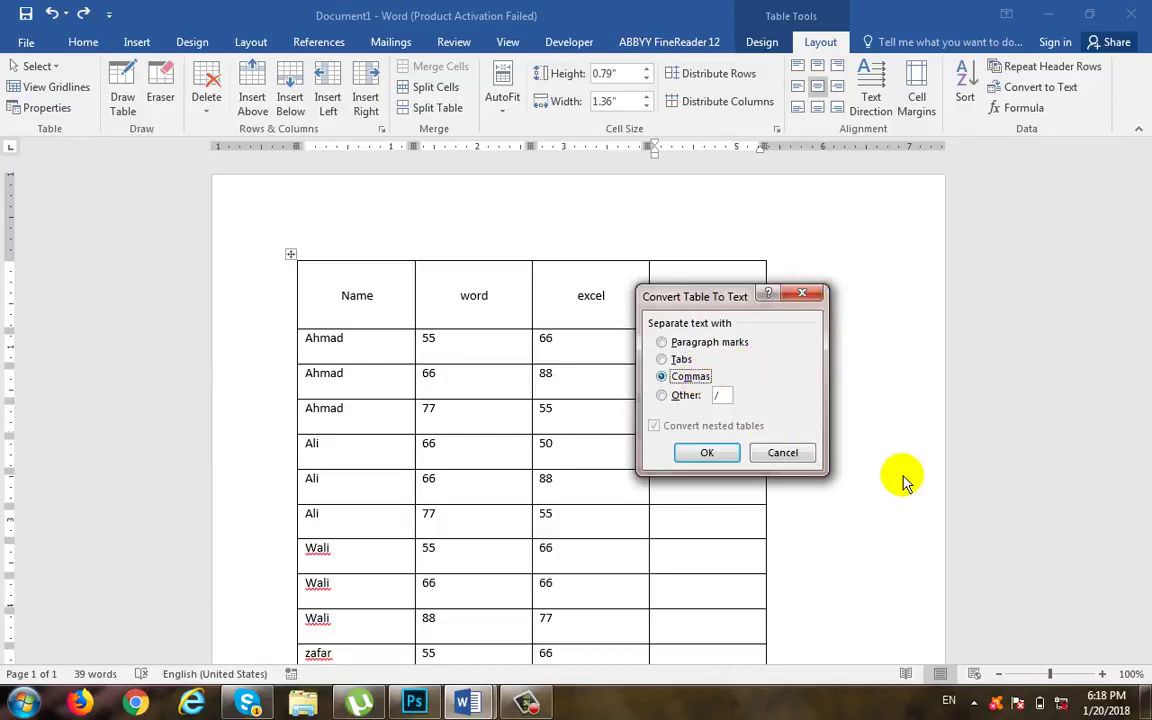
click(700, 397)
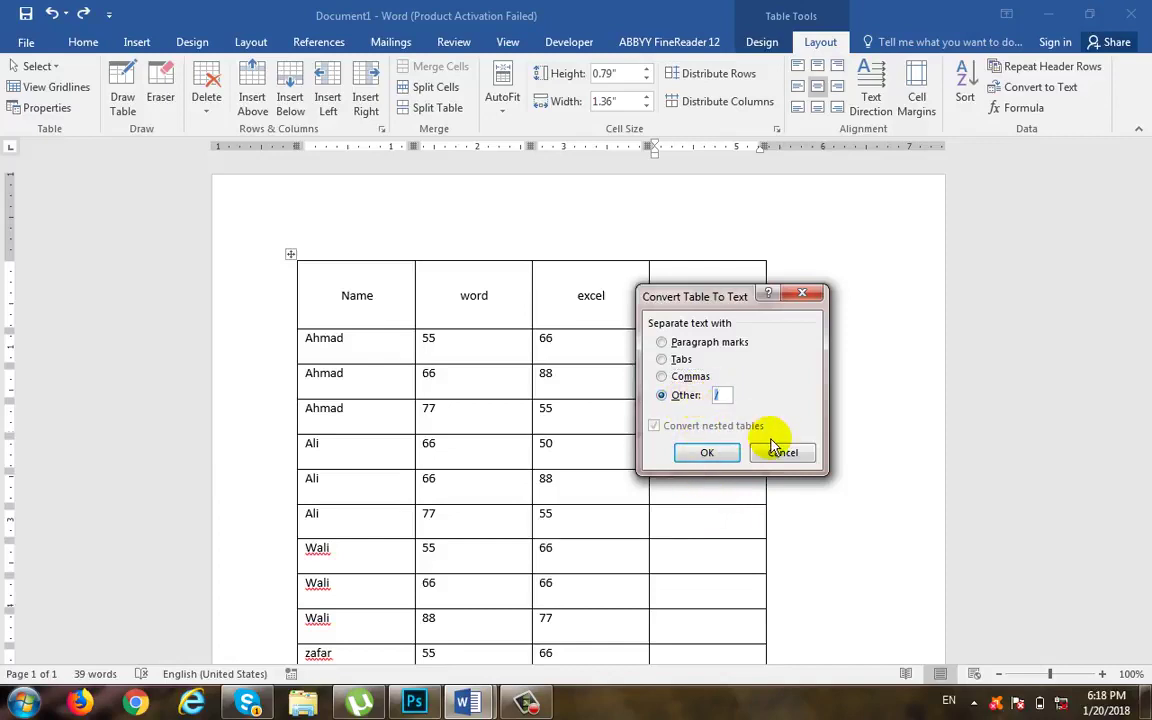
click(715, 453)
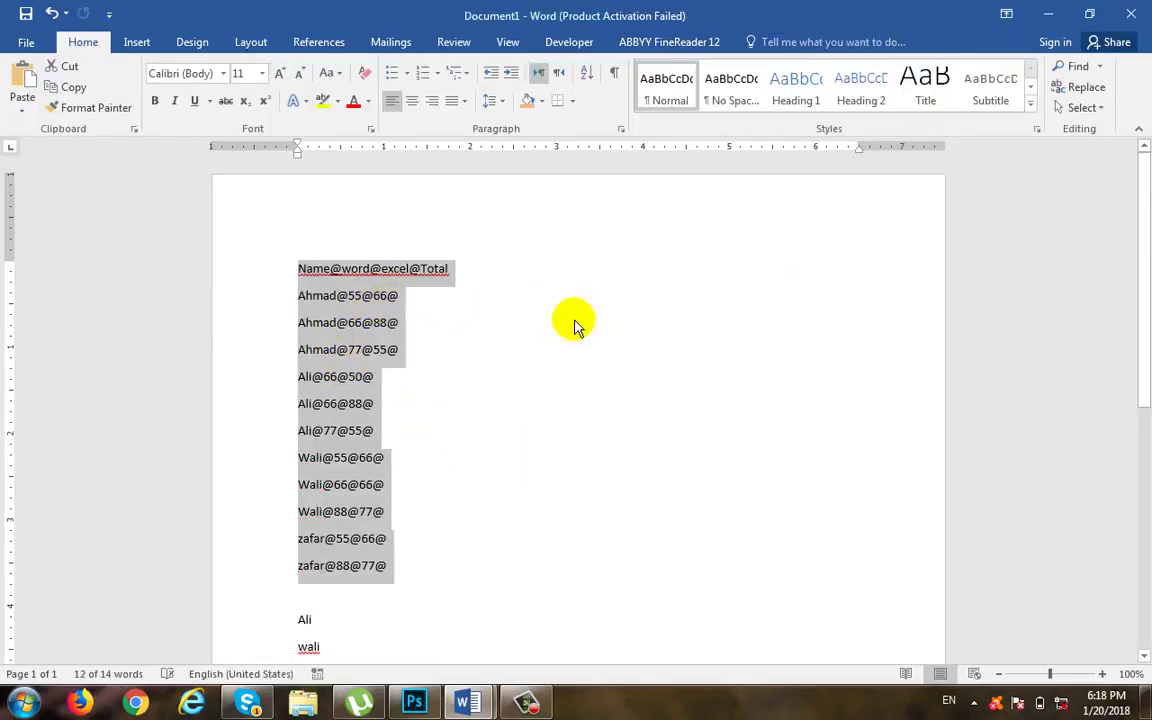
key(ctrl+z)
Open the Formula dialog for the first data row's Total cell, move it clear of the table and examine the SUM function.
click(820, 41)
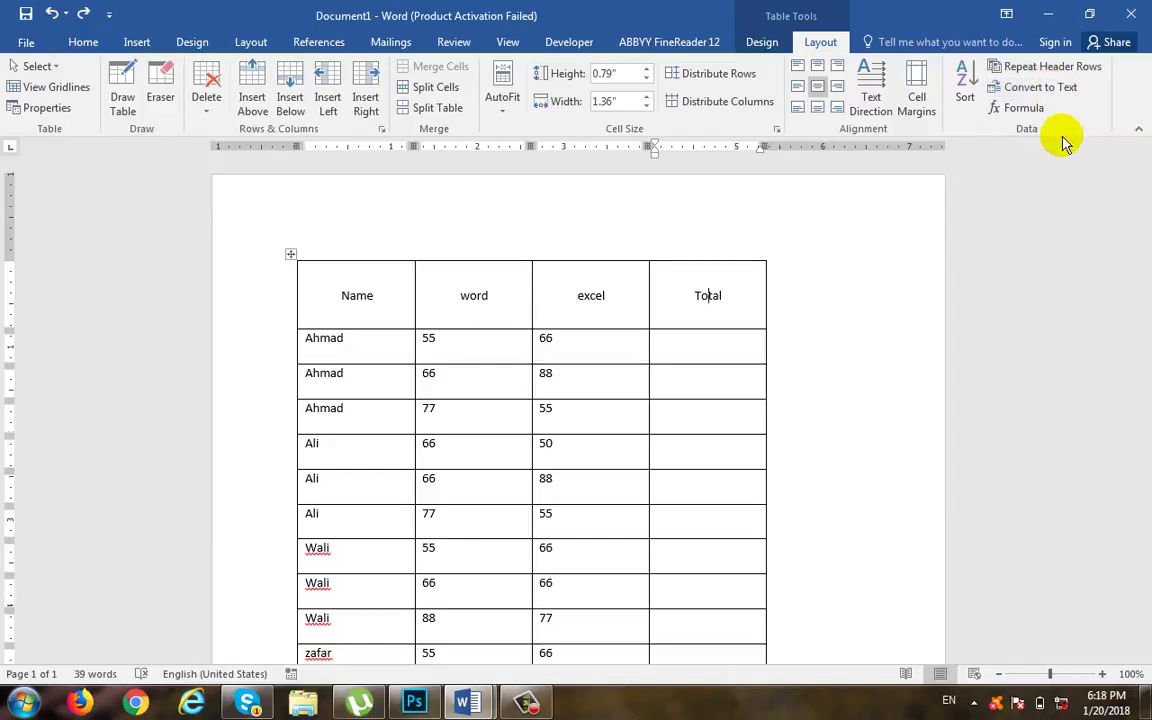
click(733, 350)
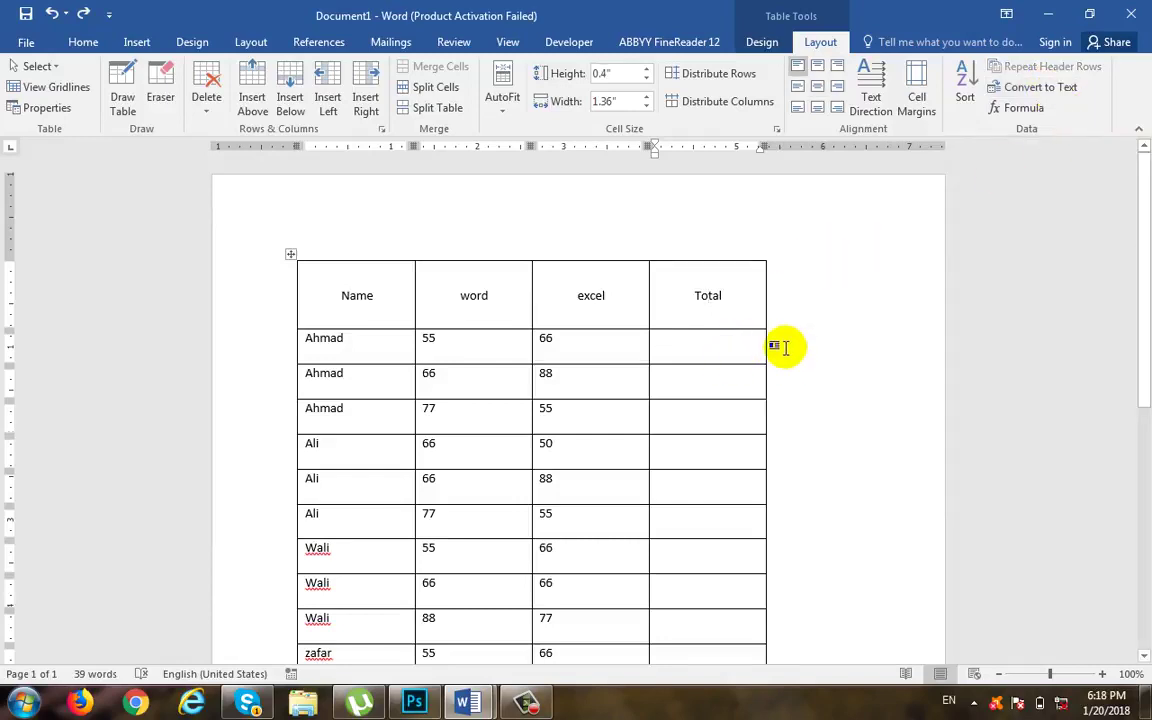
scroll(700, 335, down, 1)
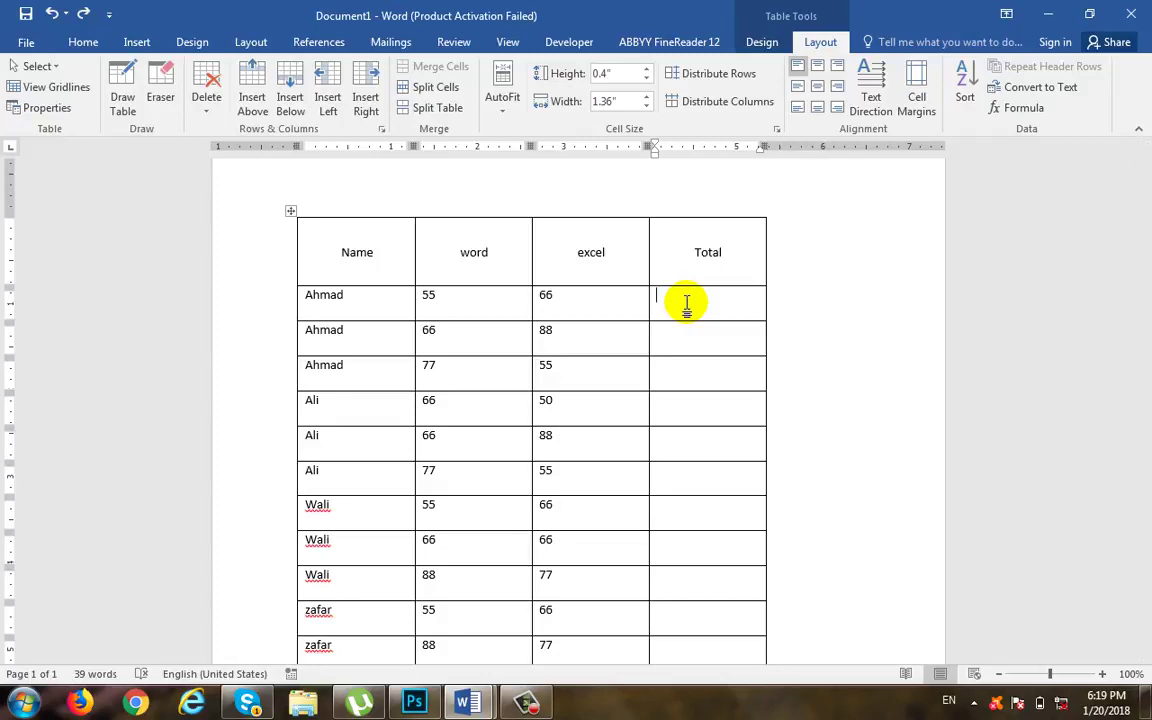
click(1018, 108)
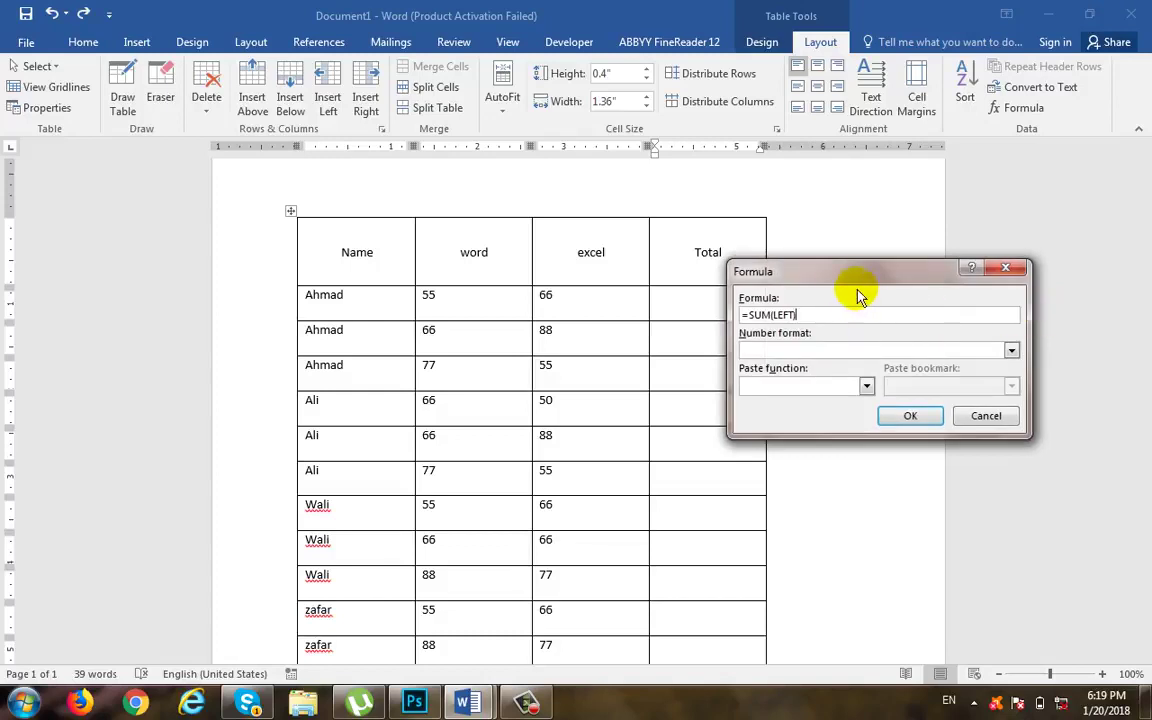
drag(880, 278, 968, 270)
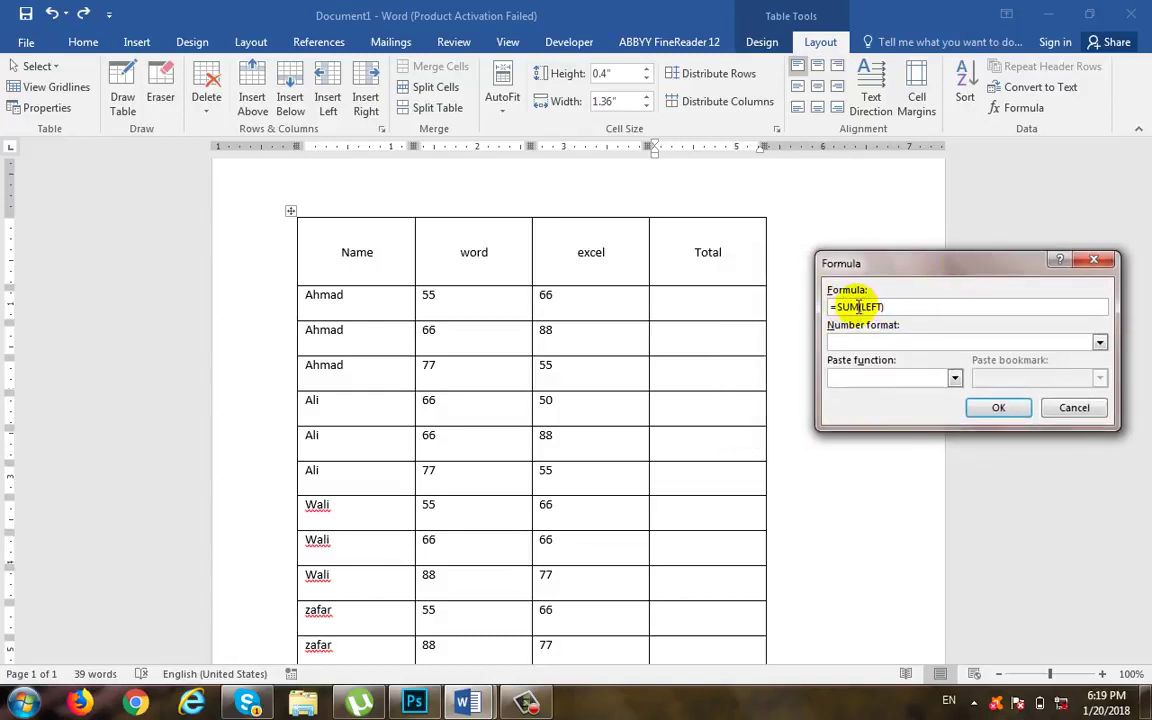
double_click(847, 307)
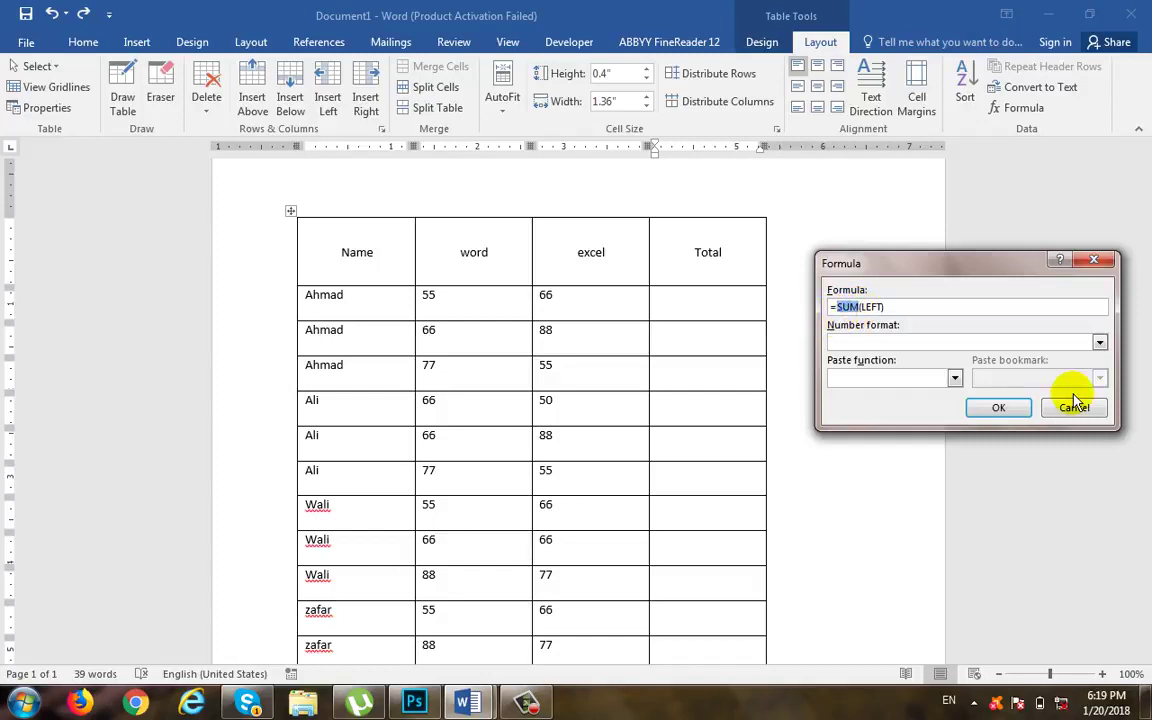
click(830, 307)
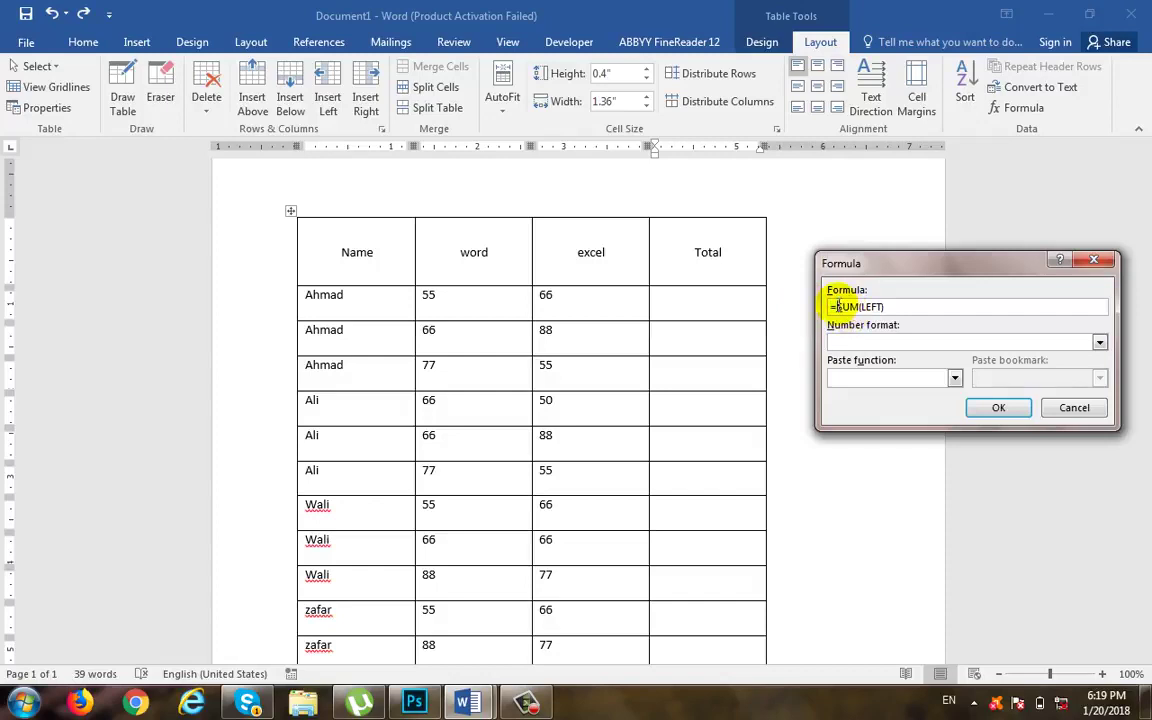
drag(837, 307, 855, 306)
Try replacing SUM with the AVERAGE function in the Total cell's formula.
click(955, 378)
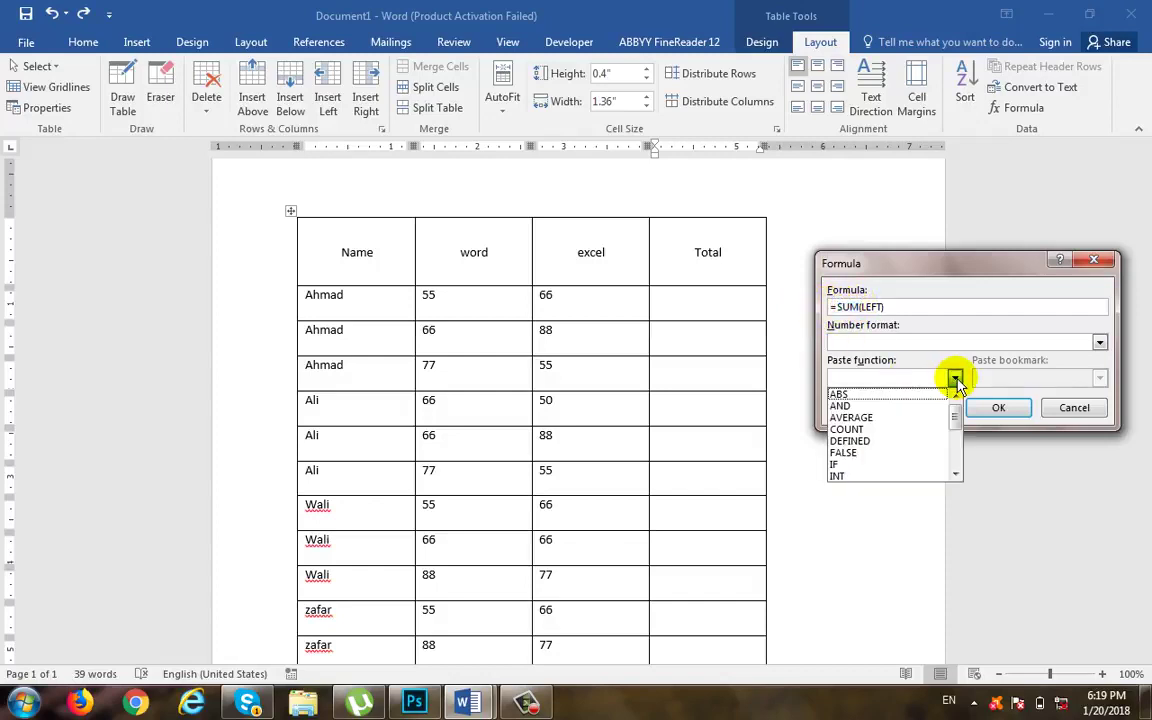
click(915, 418)
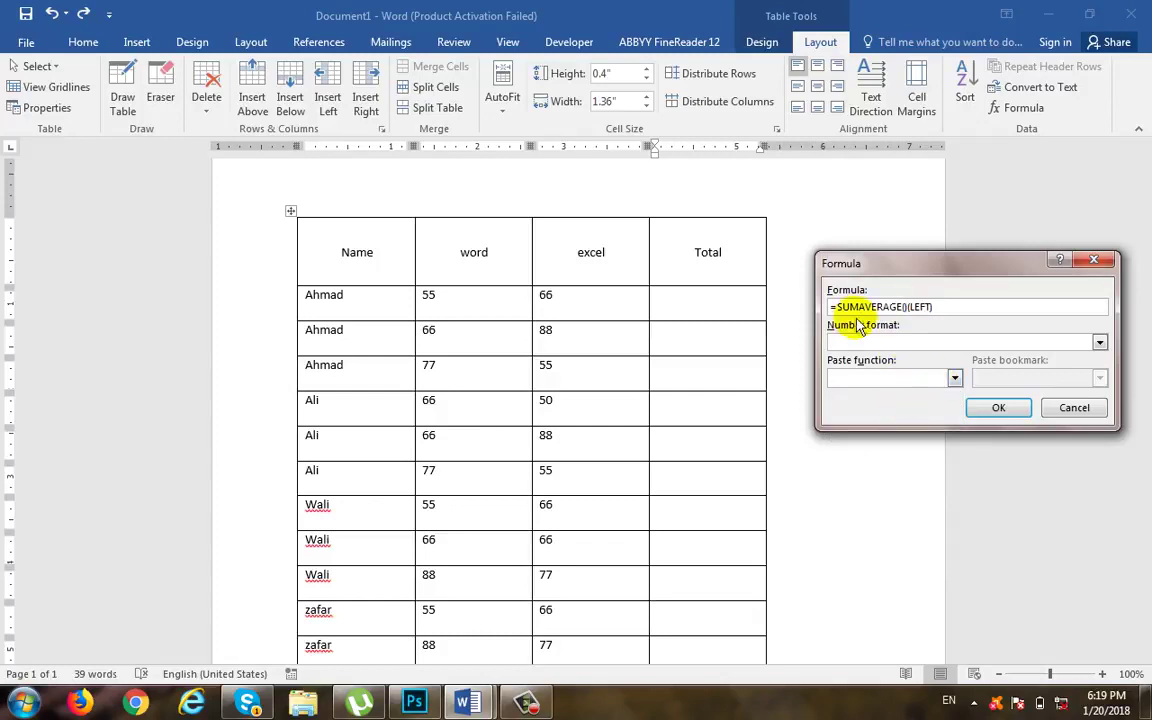
drag(836, 307, 858, 307)
key(BackSpace)
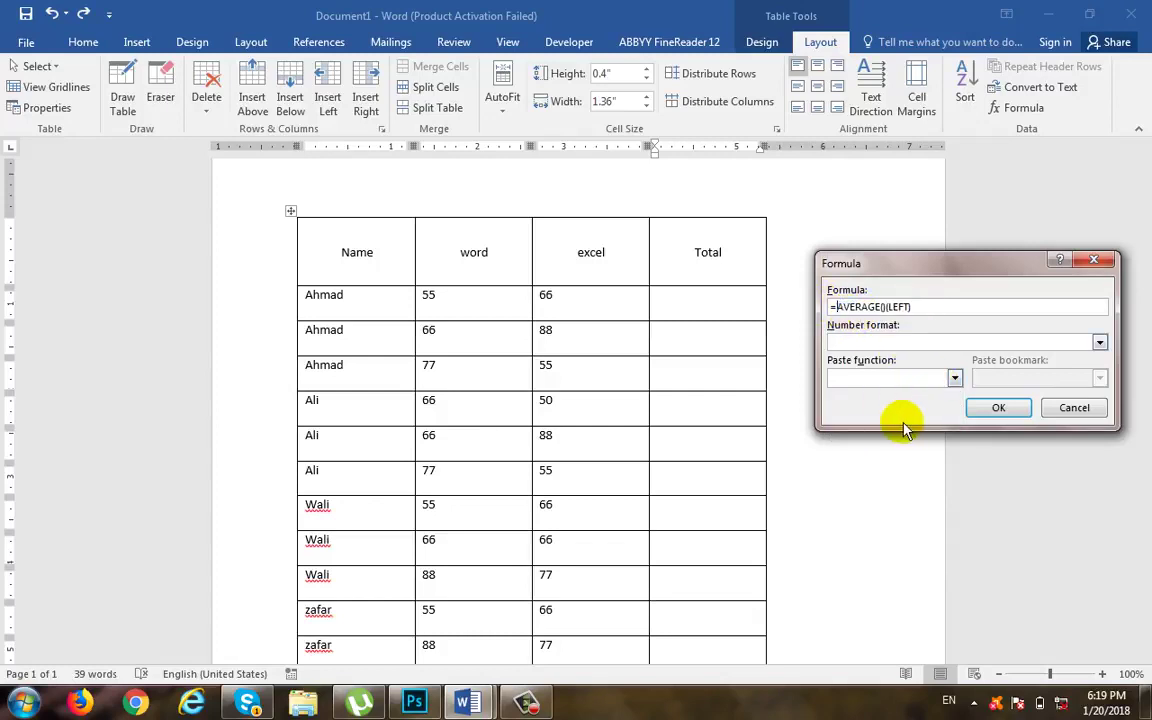
Restore the formula to =SUM(LEFT) and insert it in the first data row's Total cell.
click(954, 378)
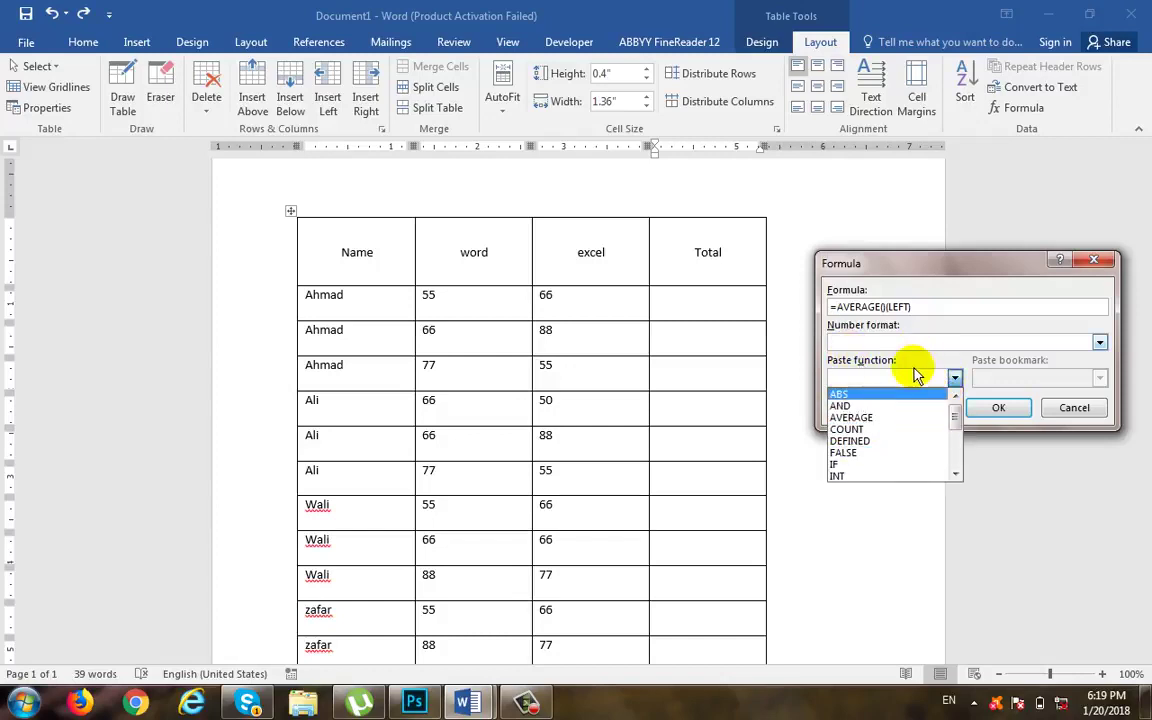
drag(879, 307, 861, 307)
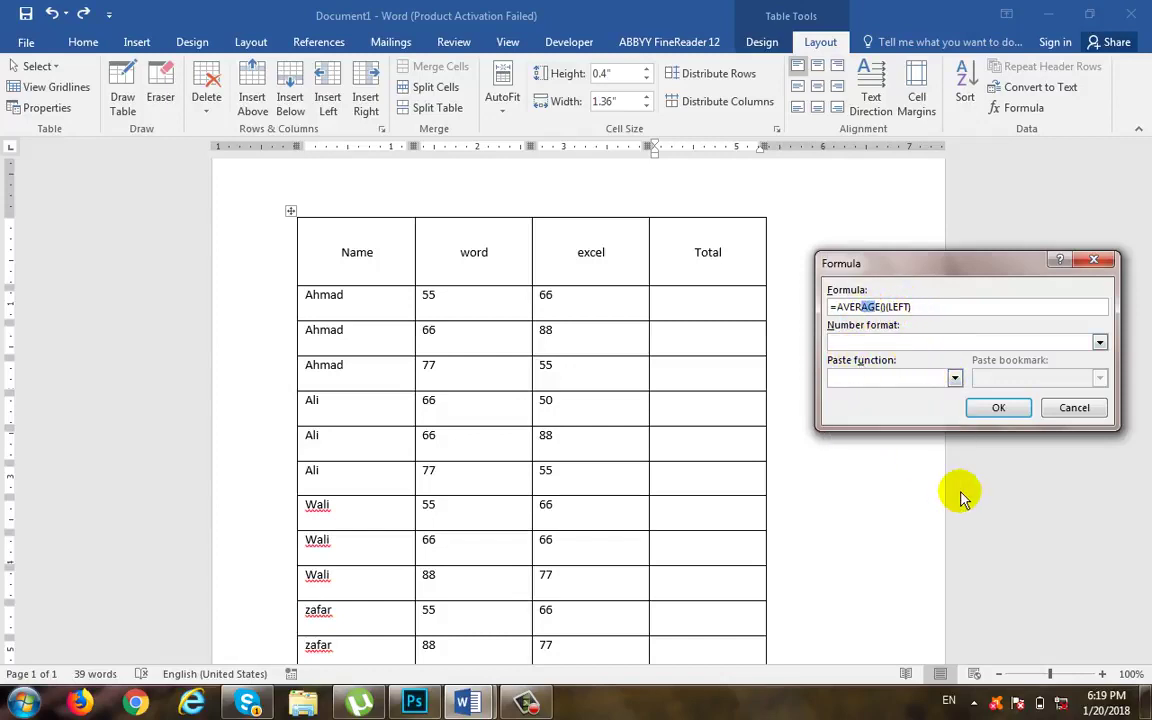
key(BackSpace)
key(BackSpace)
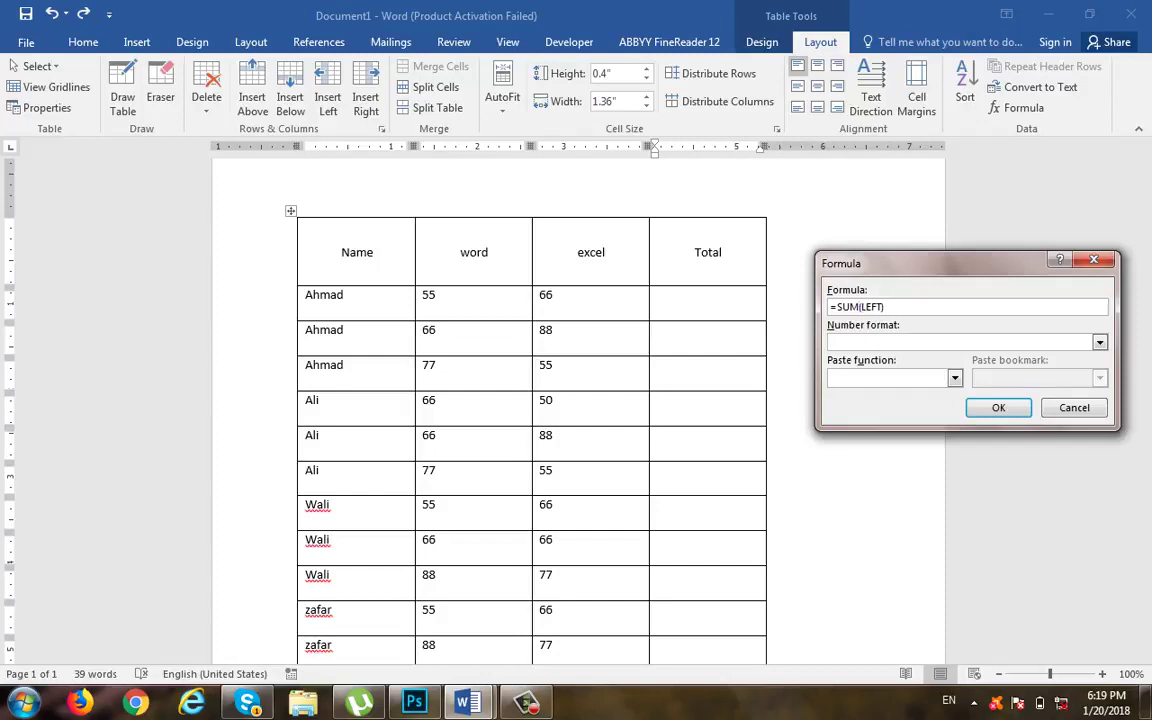
drag(860, 307, 885, 307)
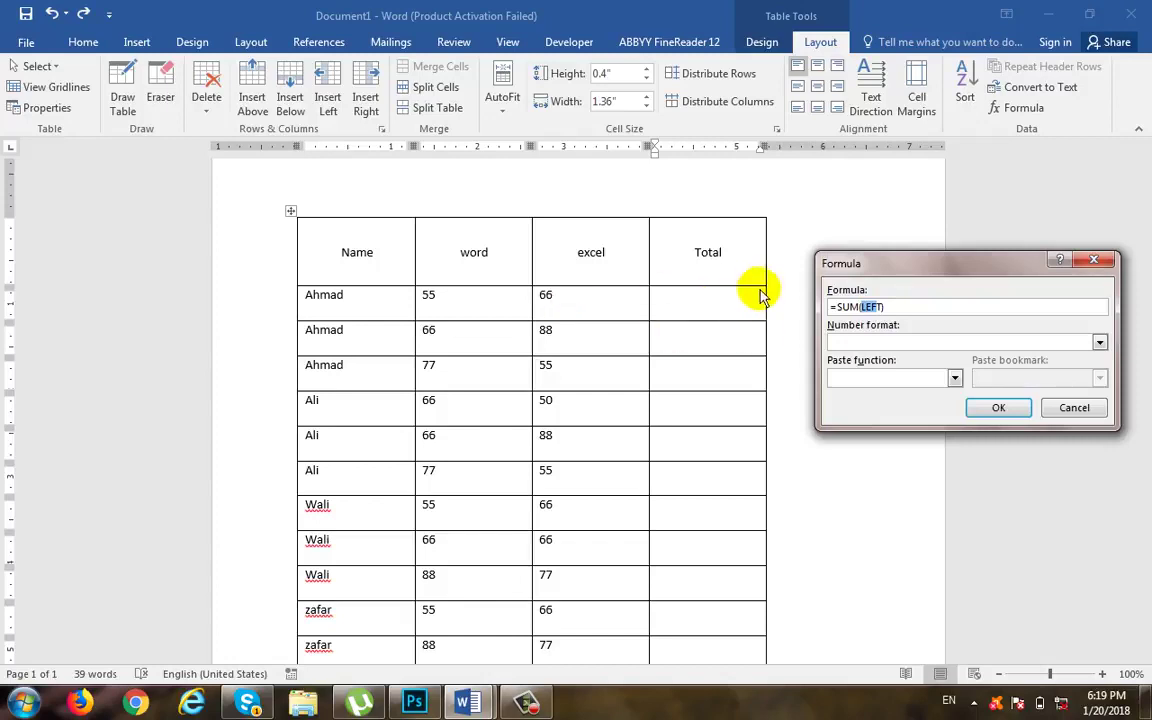
click(998, 408)
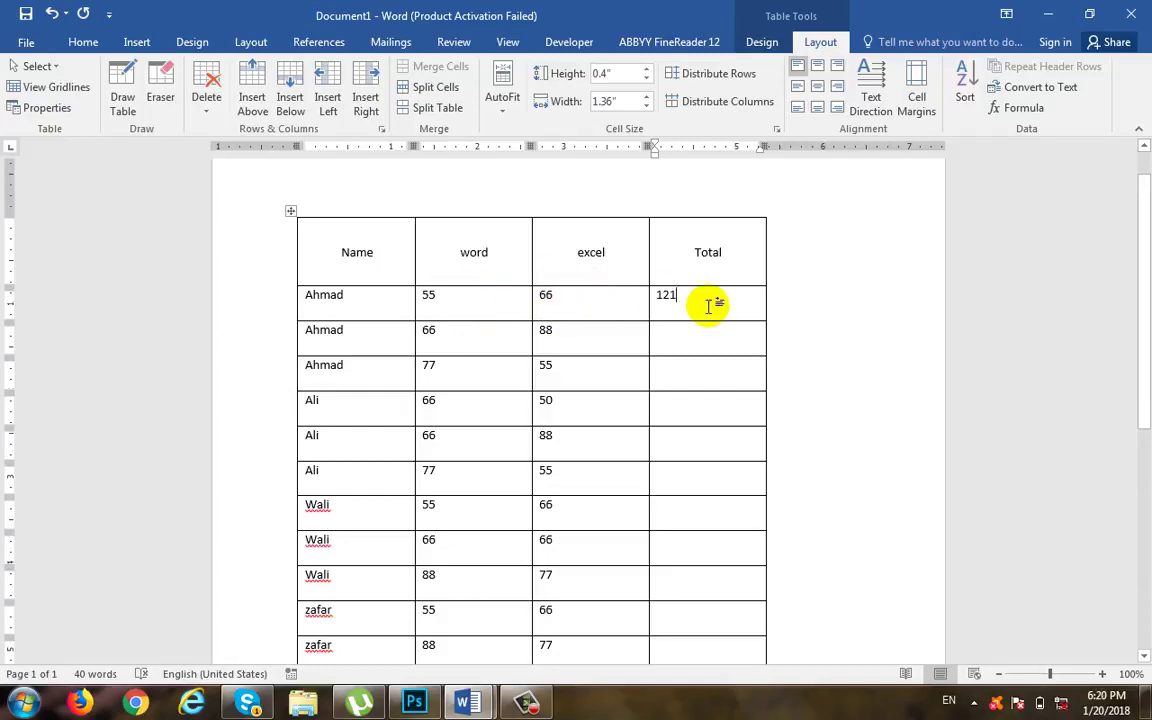
Insert a SUM formula in the second data row's Total cell, replacing the ABOVE argument with Left.
click(722, 362)
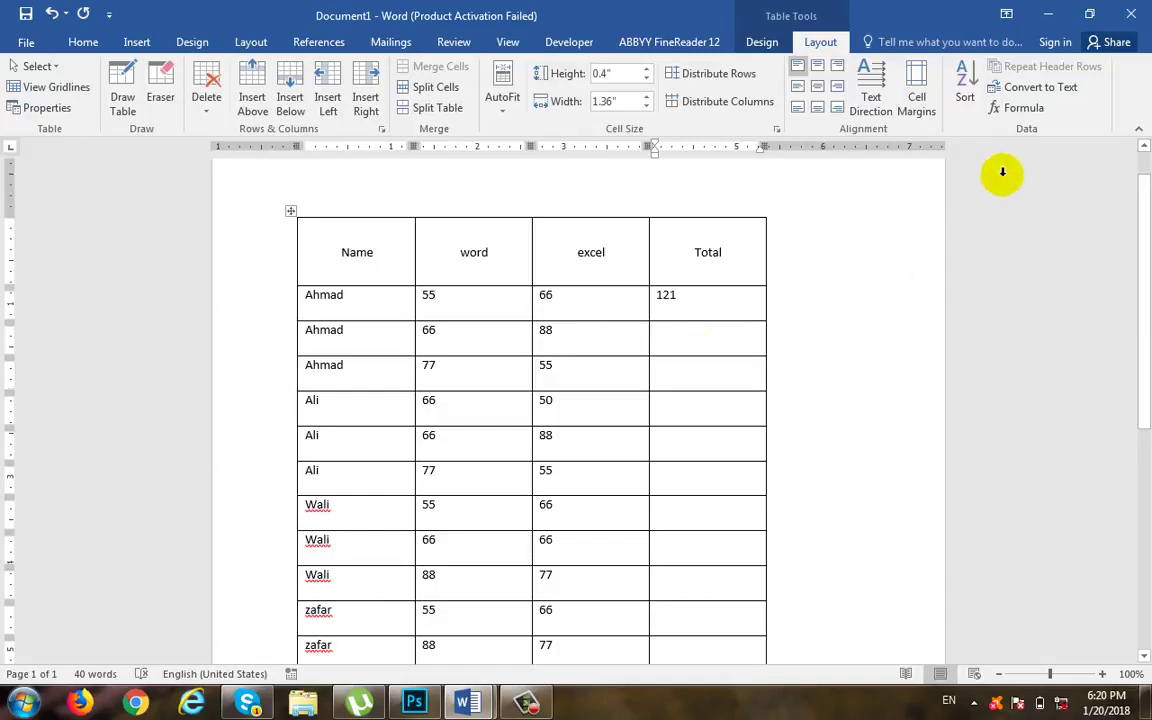
click(1018, 107)
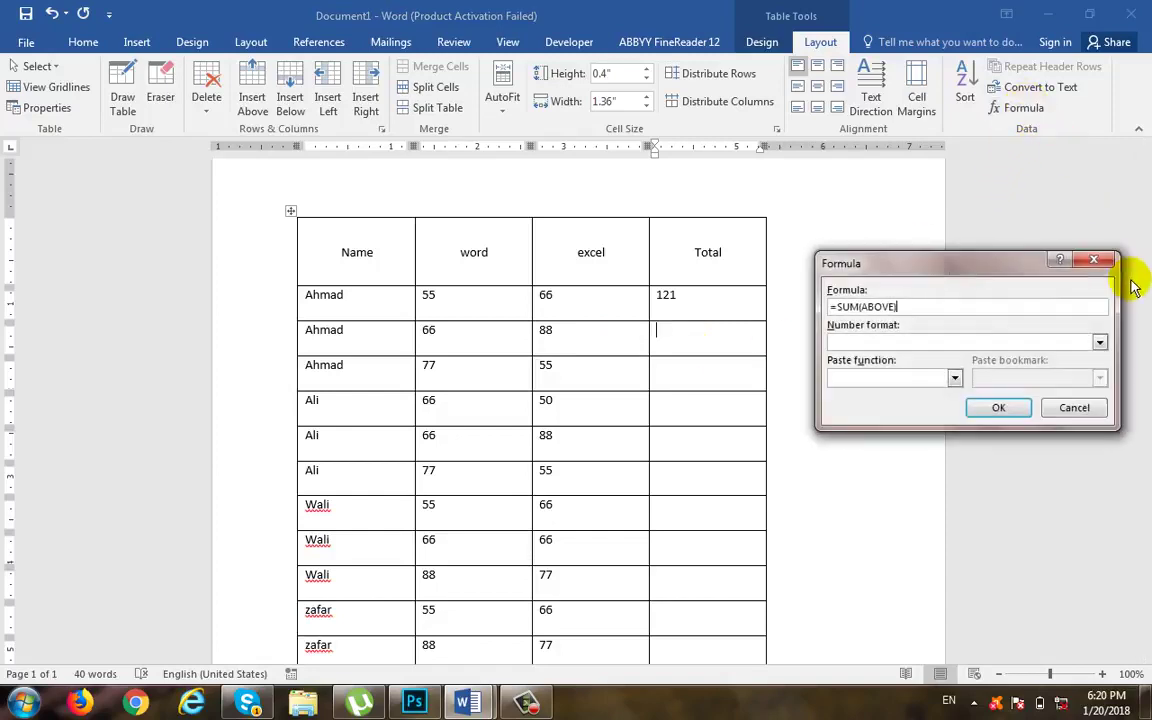
click(878, 307)
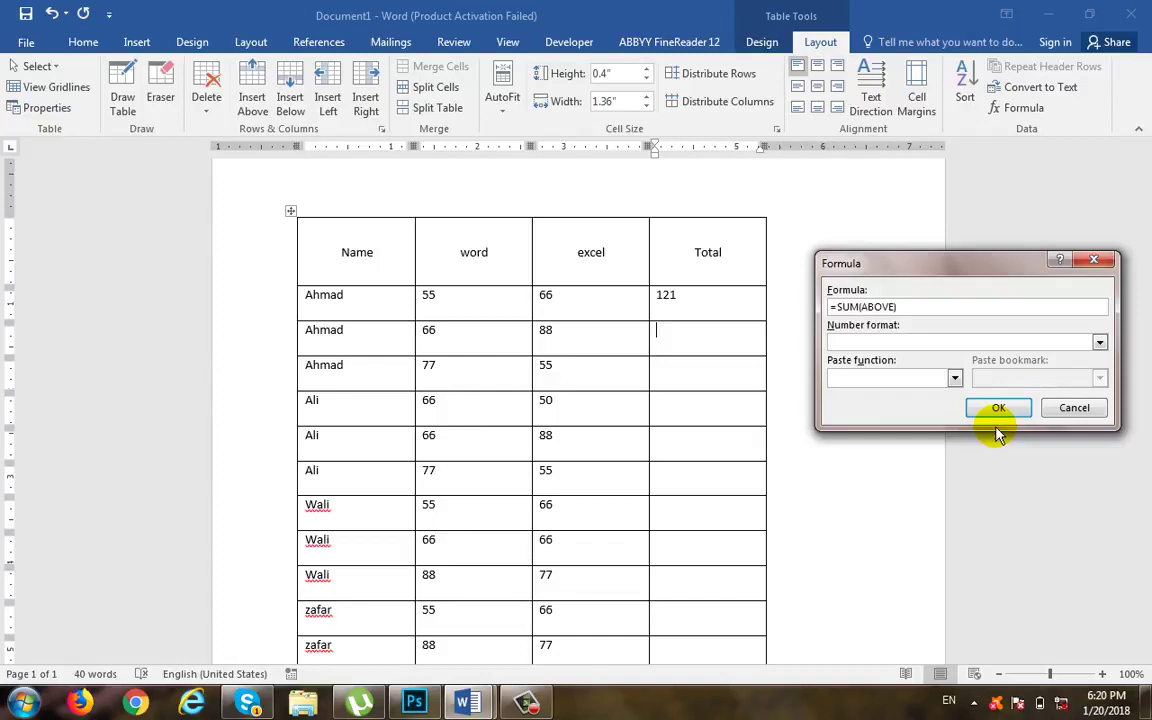
key(BackSpace)
key(BackSpace)
key(BackSpace)
key(BackSpace)
key(BackSpace)
key(BackSpace)
text(L)
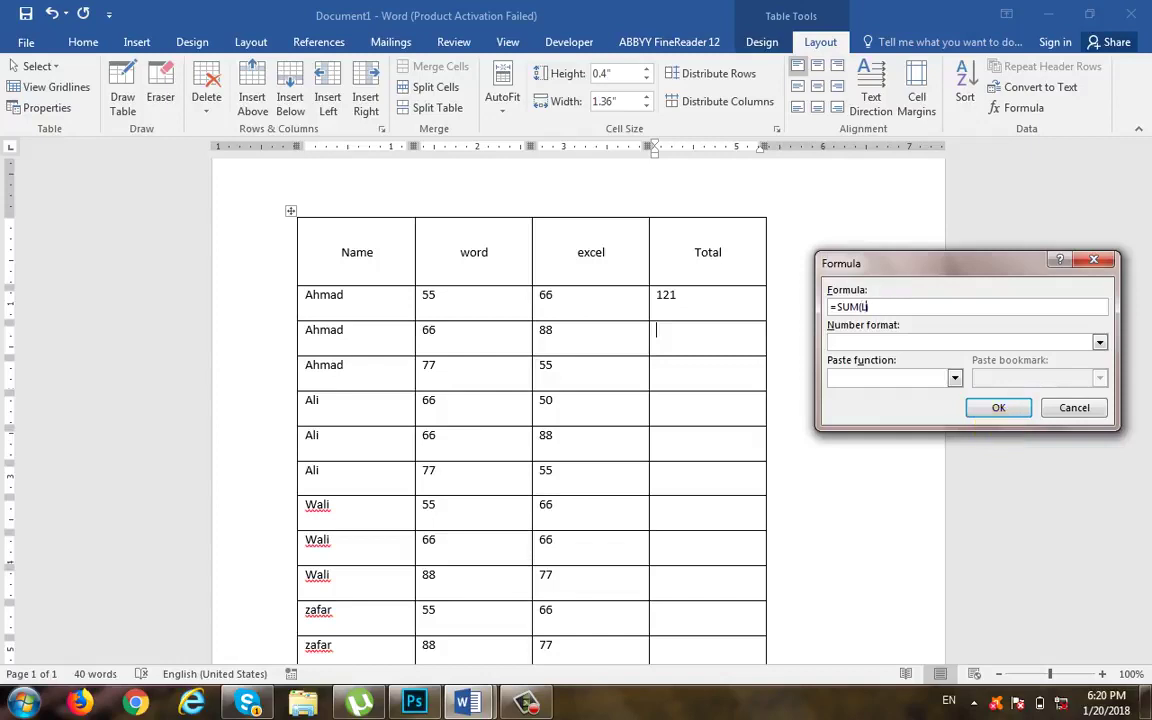
text(eft)
click(998, 407)
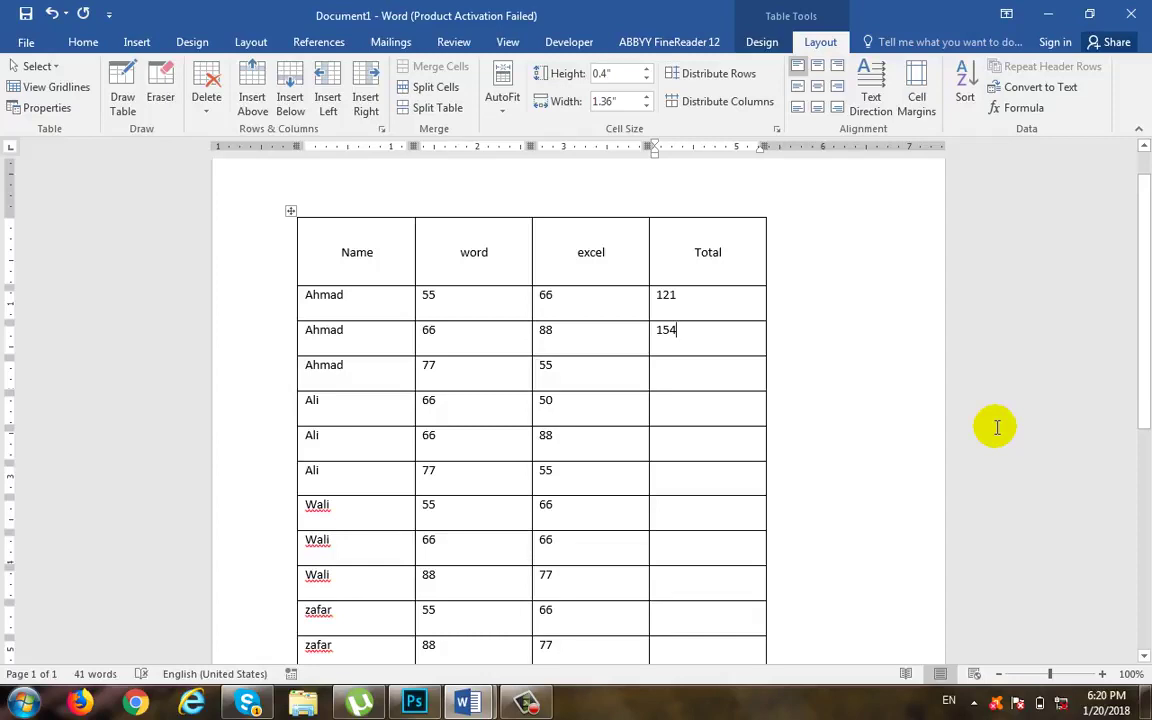
Open the Formula dialog for the third data row's Total cell and mark the ABOVE argument for editing.
click(764, 366)
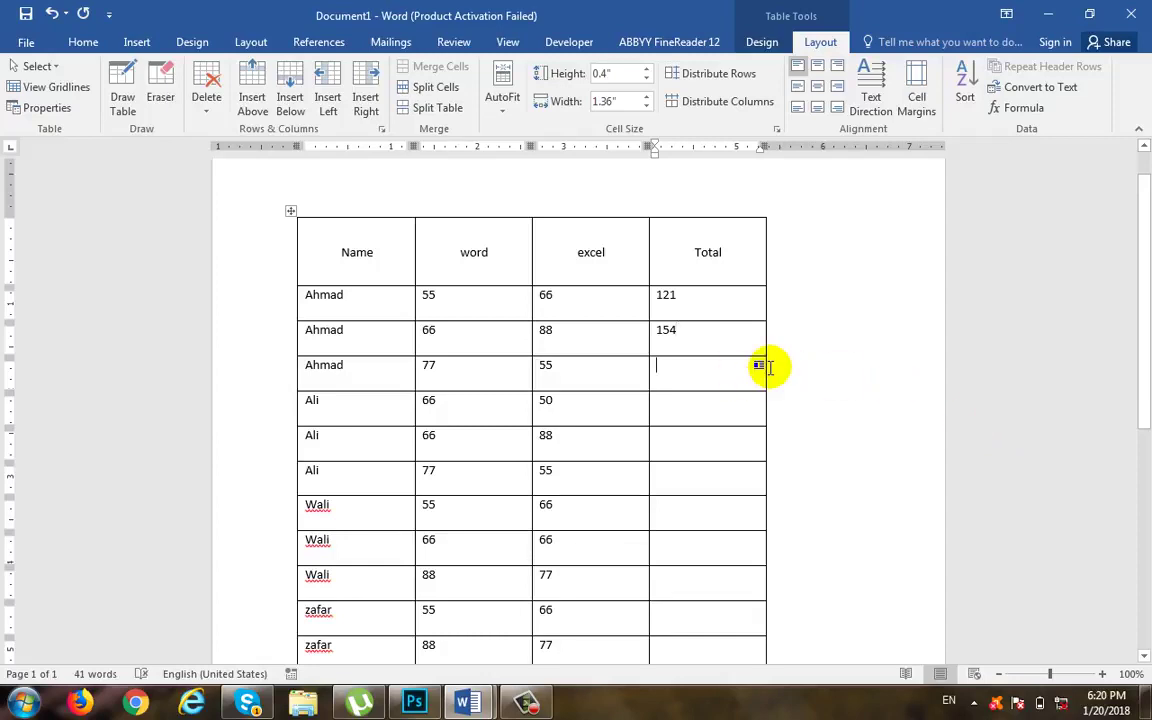
click(1024, 109)
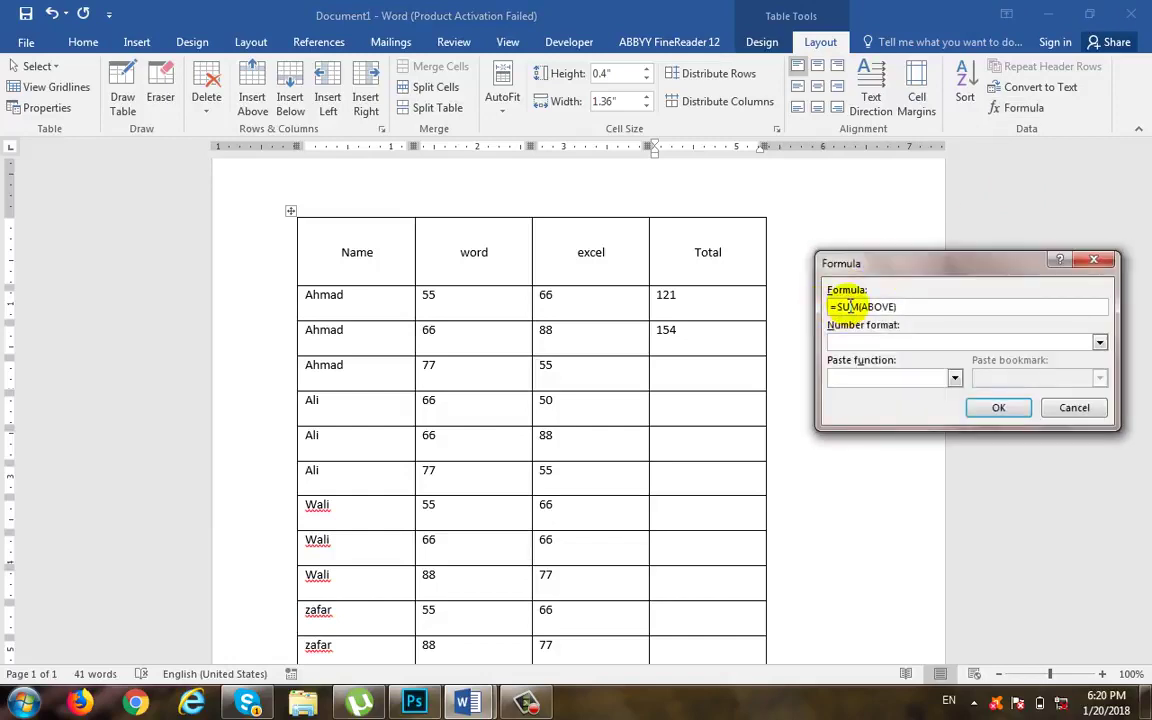
click(856, 307)
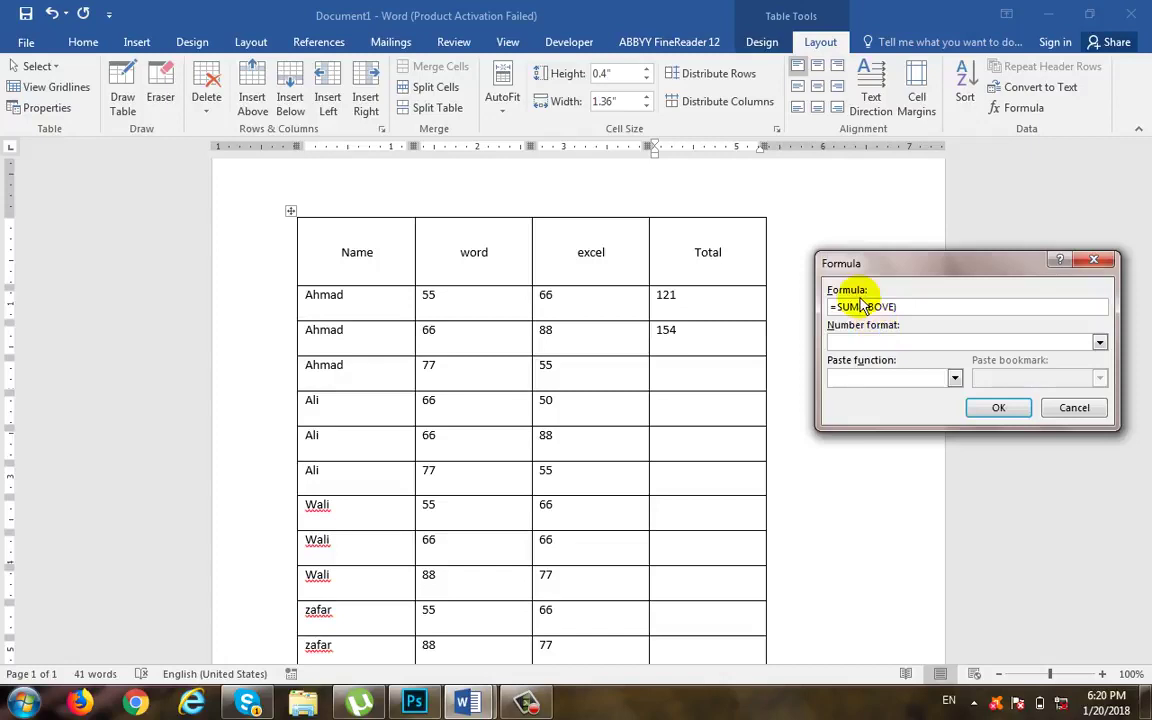
drag(866, 307, 882, 307)
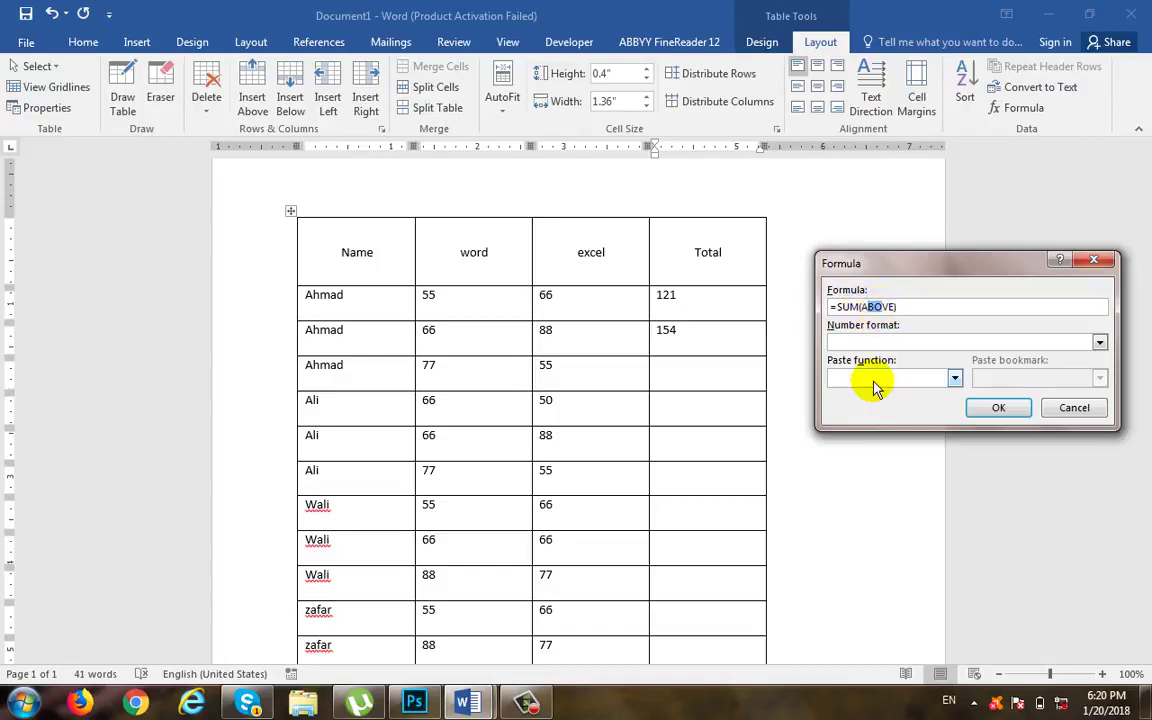